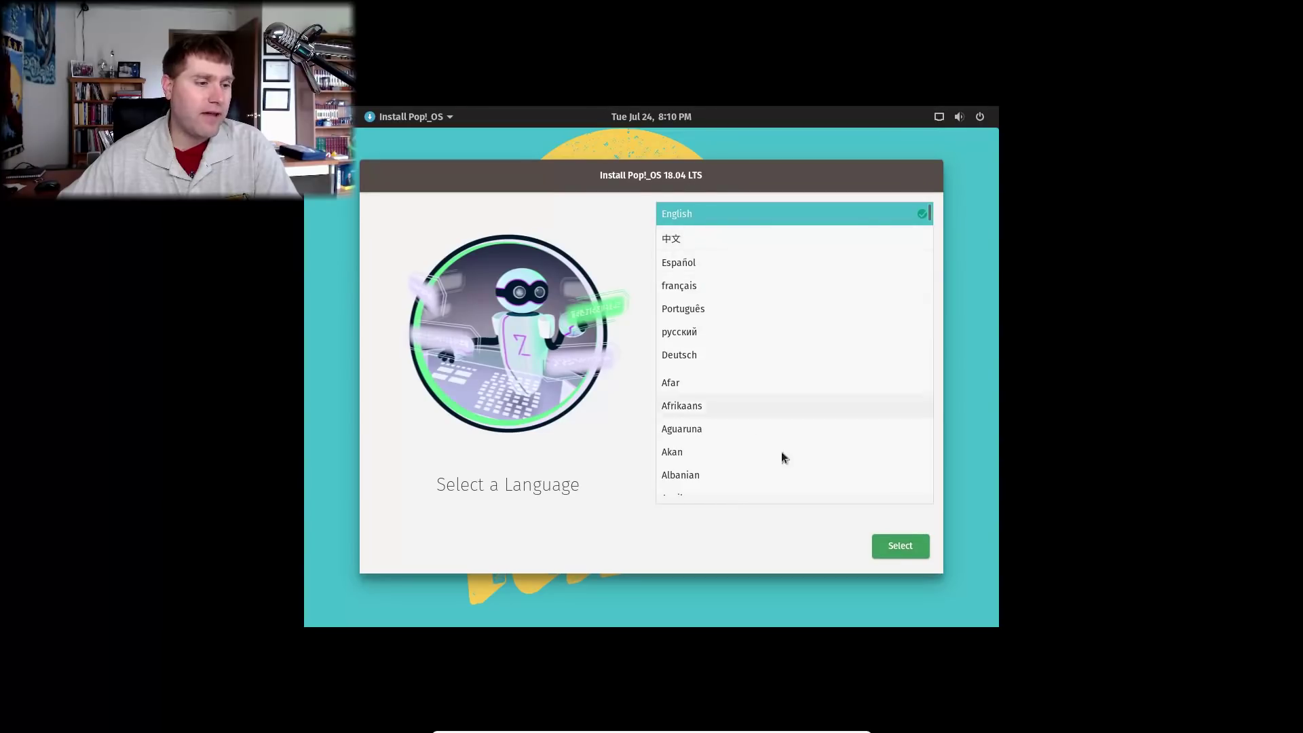
Choose English (United States) and the default English (US) keyboard layout in the installer.
left_click(914, 546)
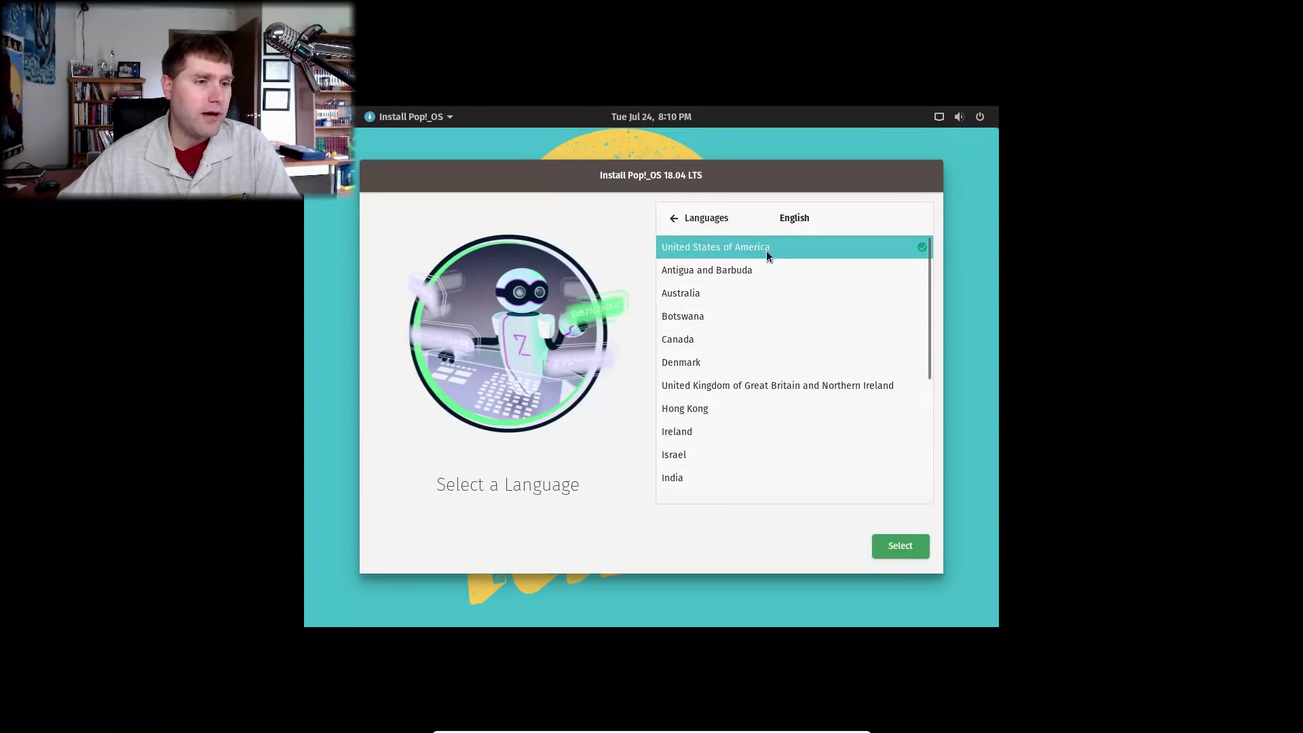
left_click(899, 543)
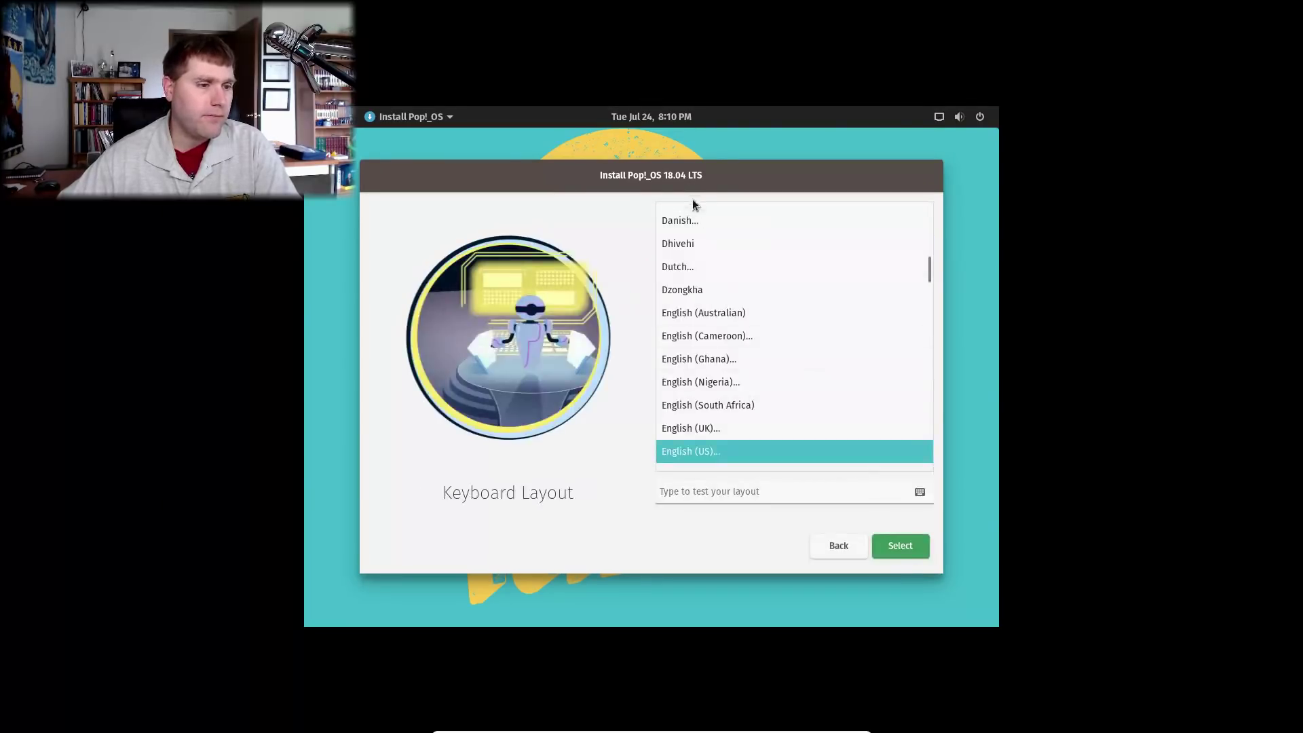
left_click(882, 542)
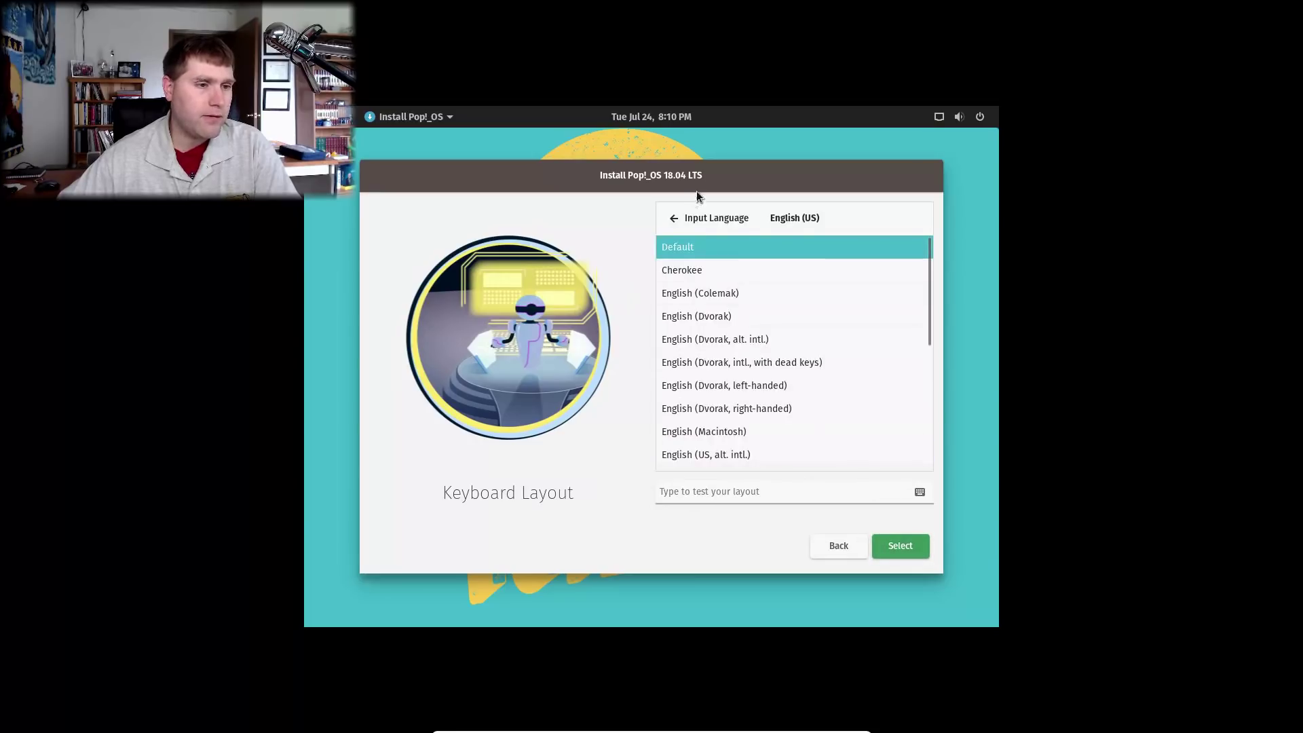
left_click(927, 548)
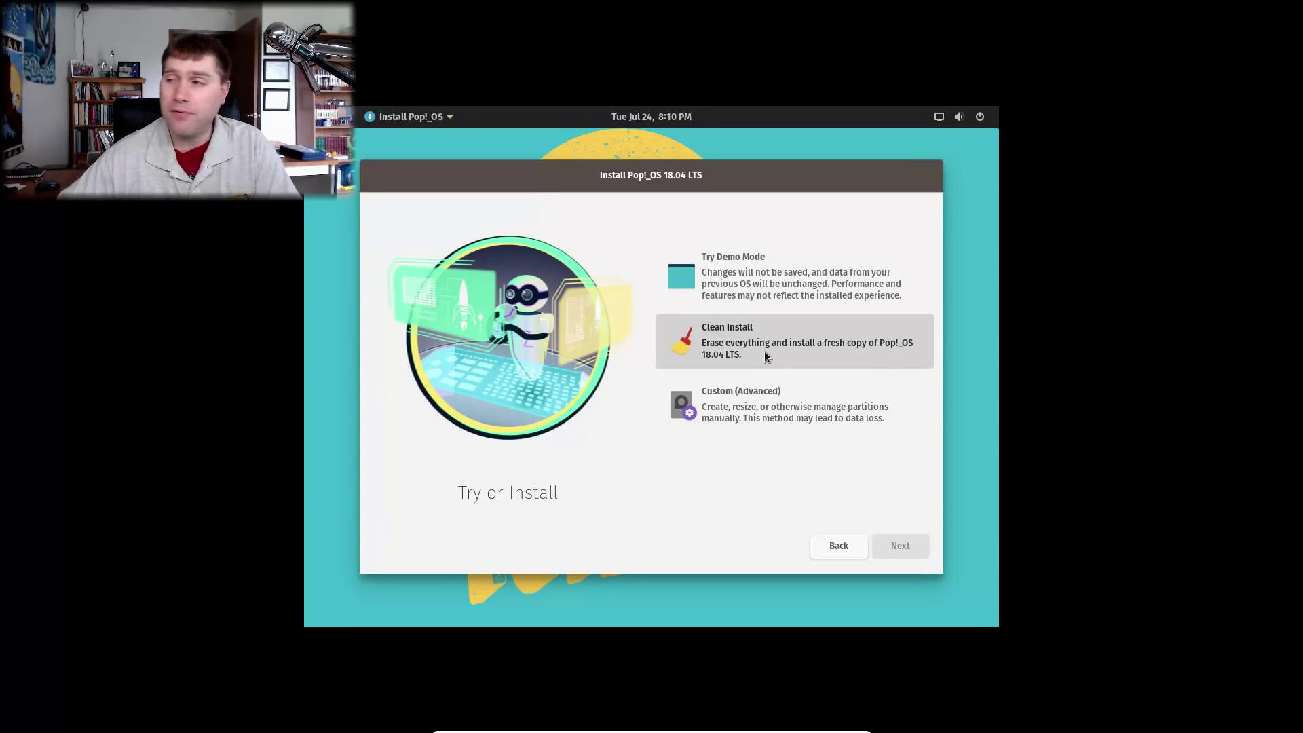
Clean-install Pop!_OS onto the ATA VBOX HARDDISK without encryption.
left_click(765, 352)
left_click(906, 544)
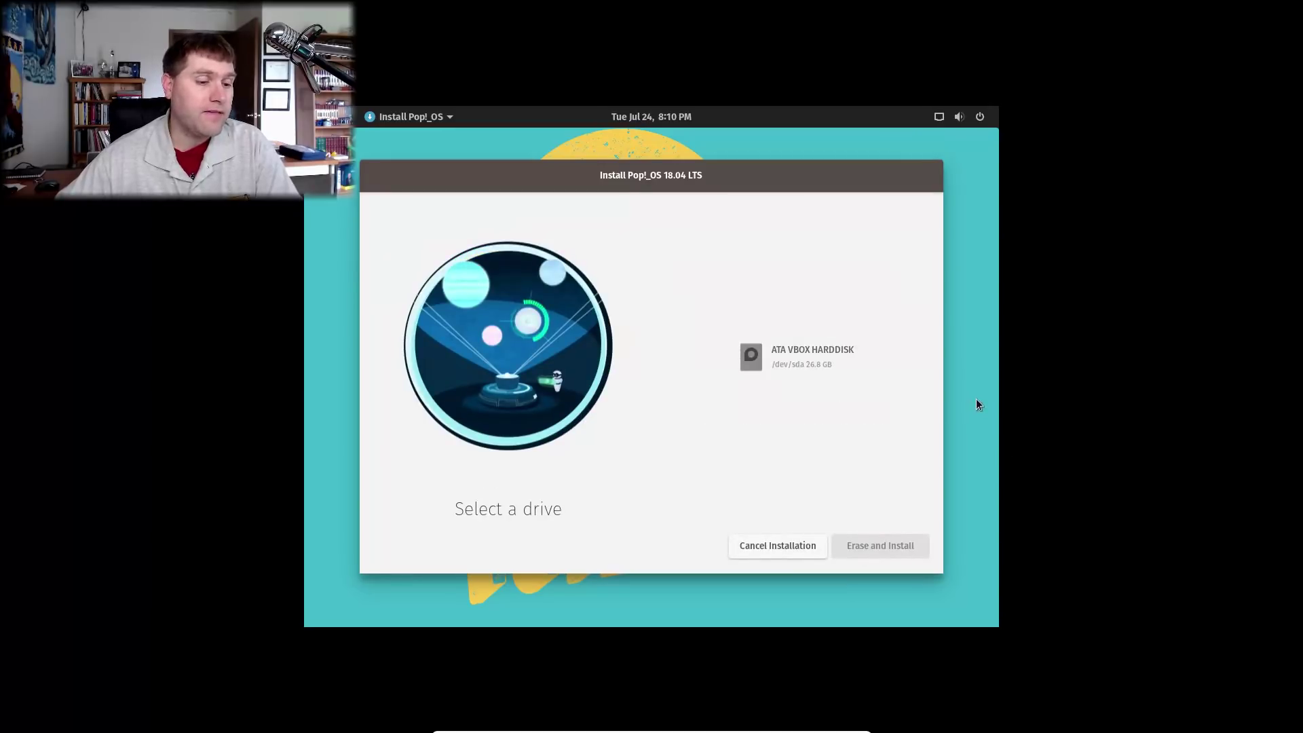
left_click(835, 361)
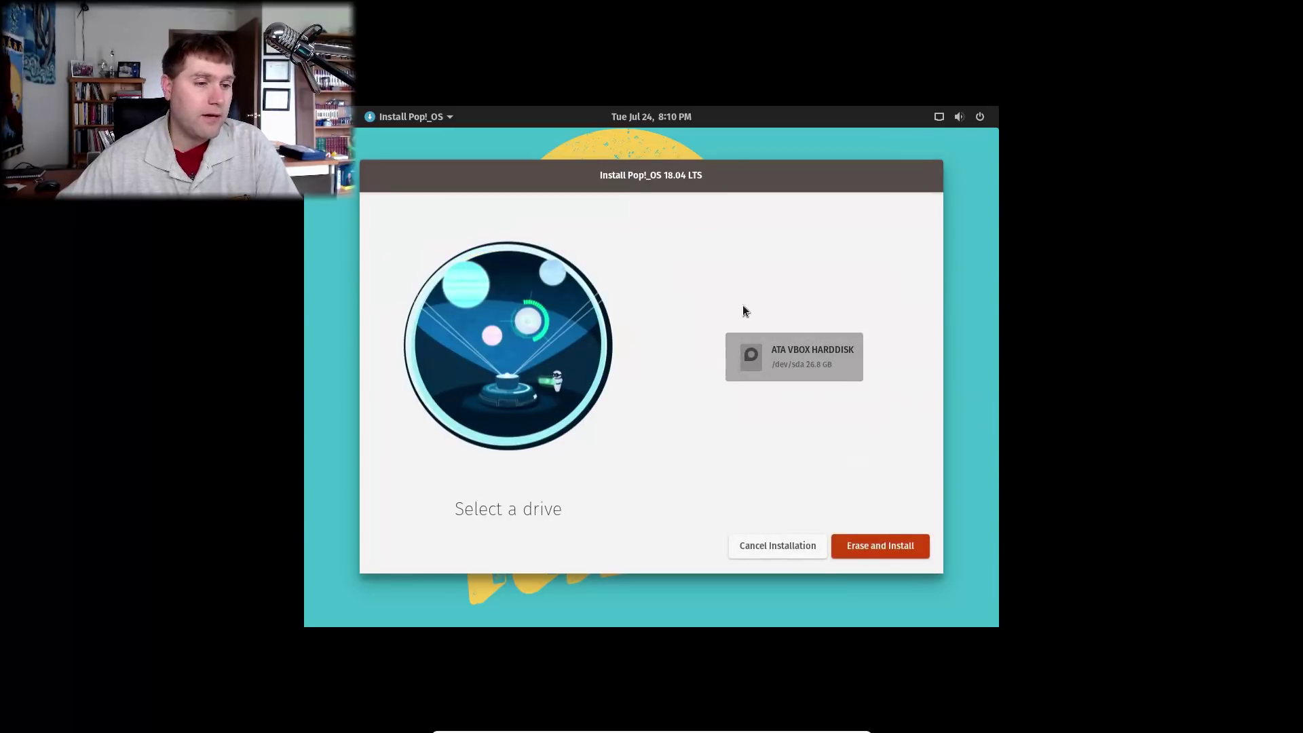
left_click(884, 545)
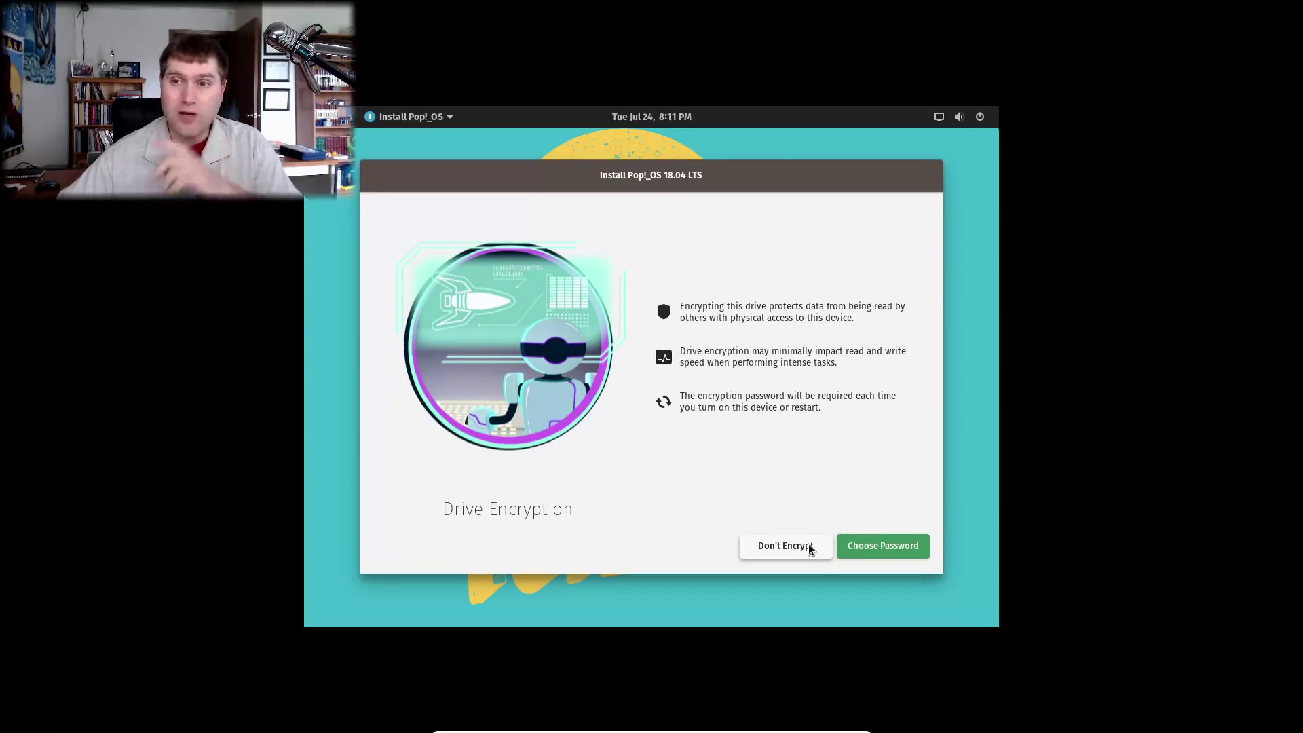
left_click(810, 548)
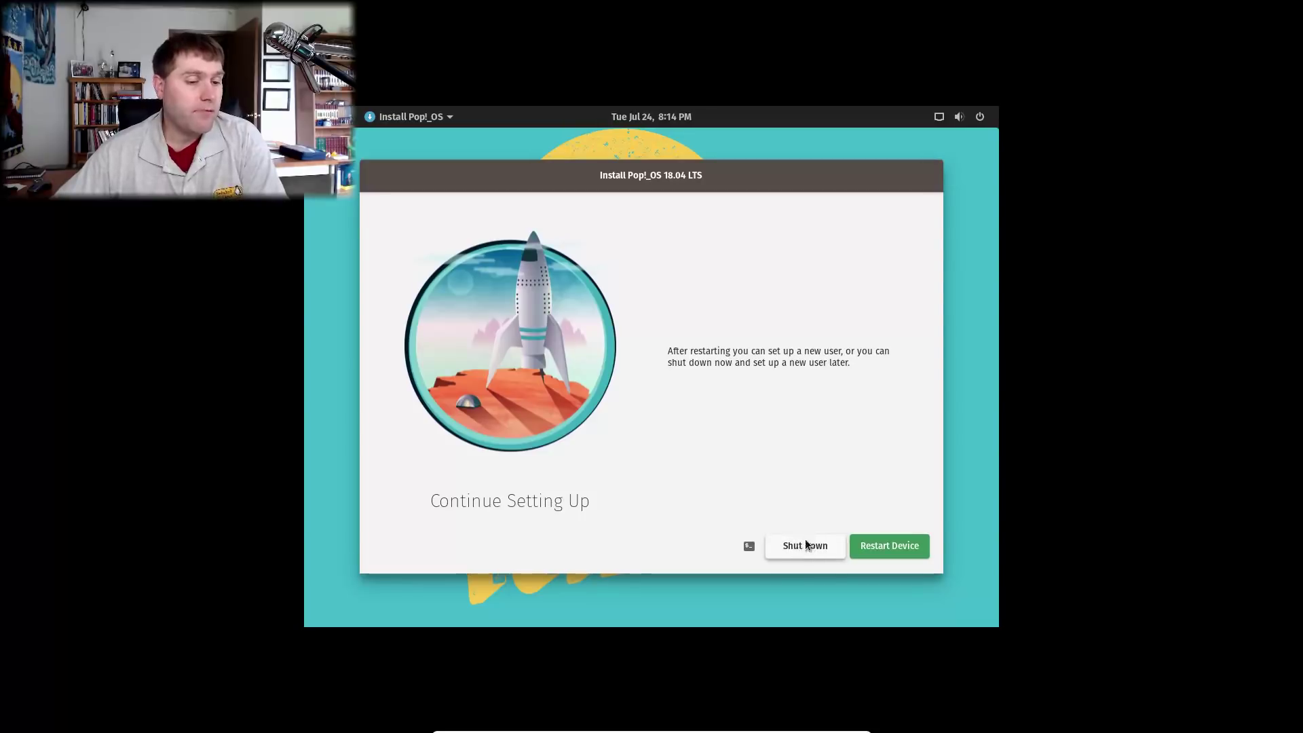
Shut down the newly installed system from the Continue Setting Up page.
left_click(826, 549)
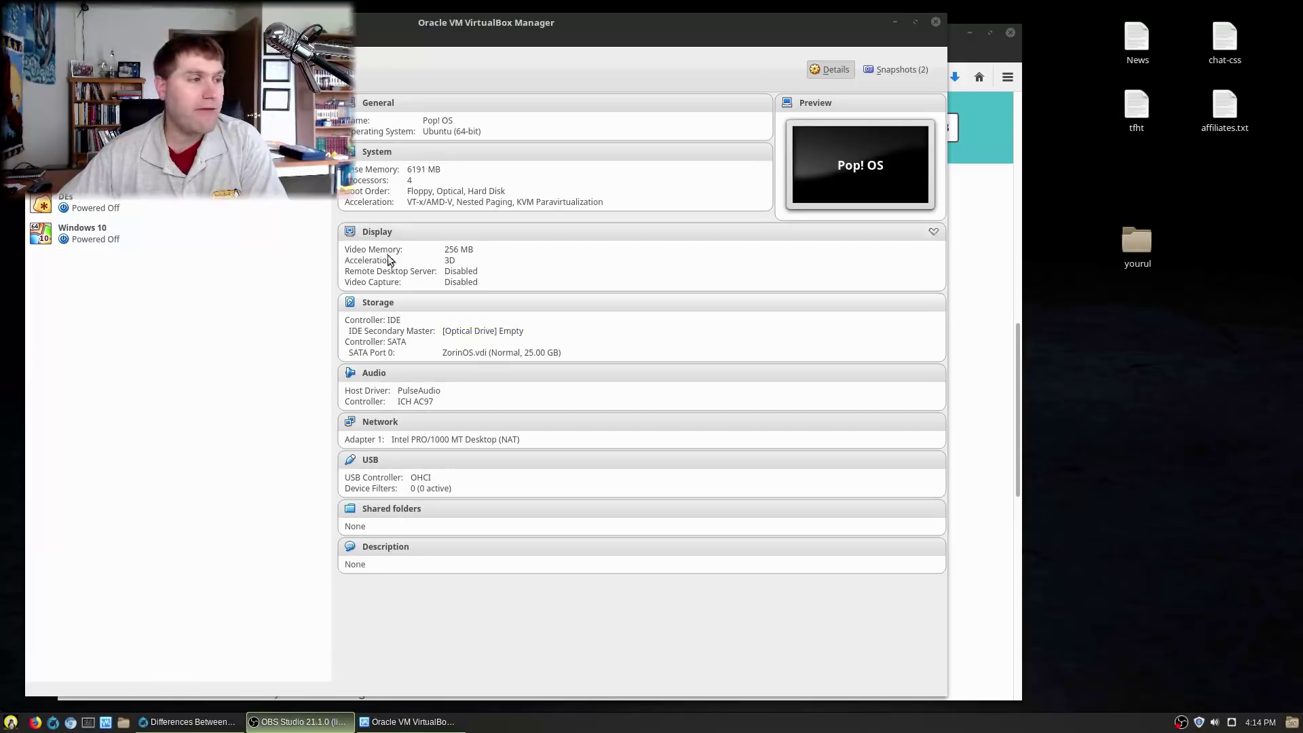
Boot the Pop! OS virtual machine from its installed disk.
left_click(166, 68)
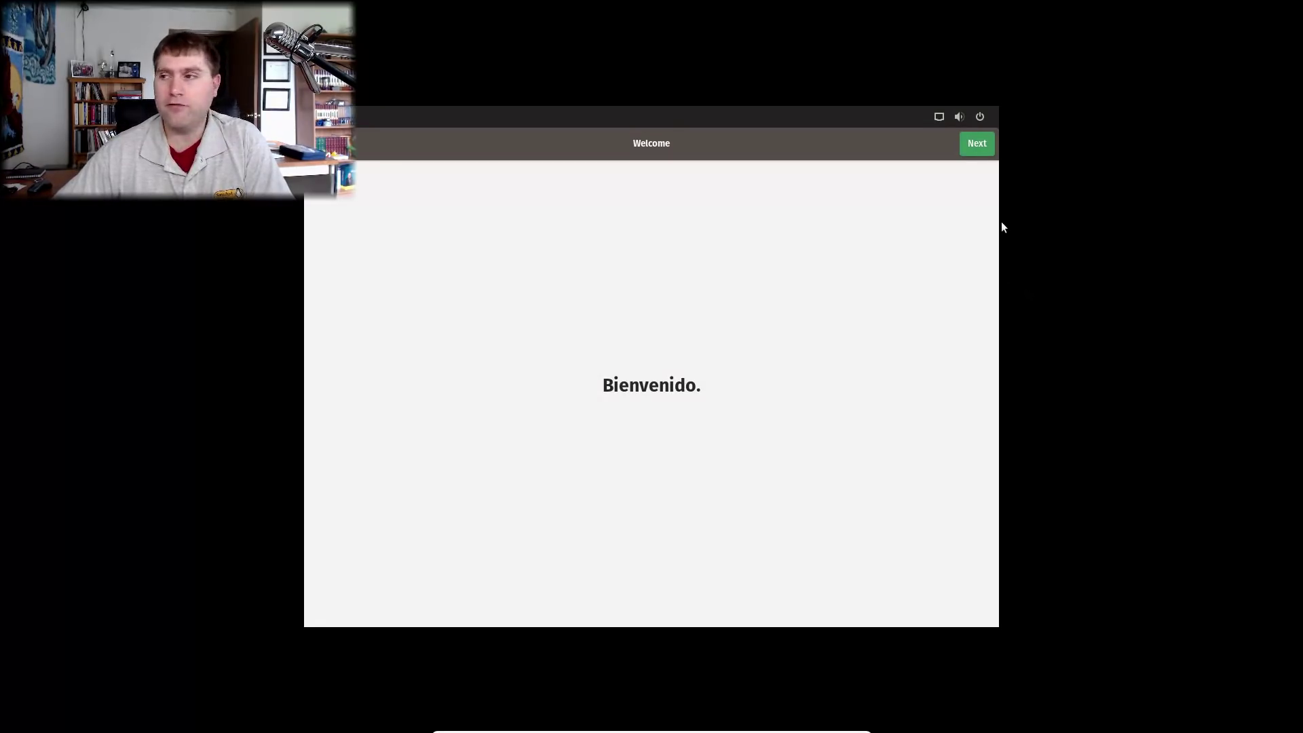
Keep English (US) typing, location services off and the New York time zone, skipping online accounts.
left_click(973, 142)
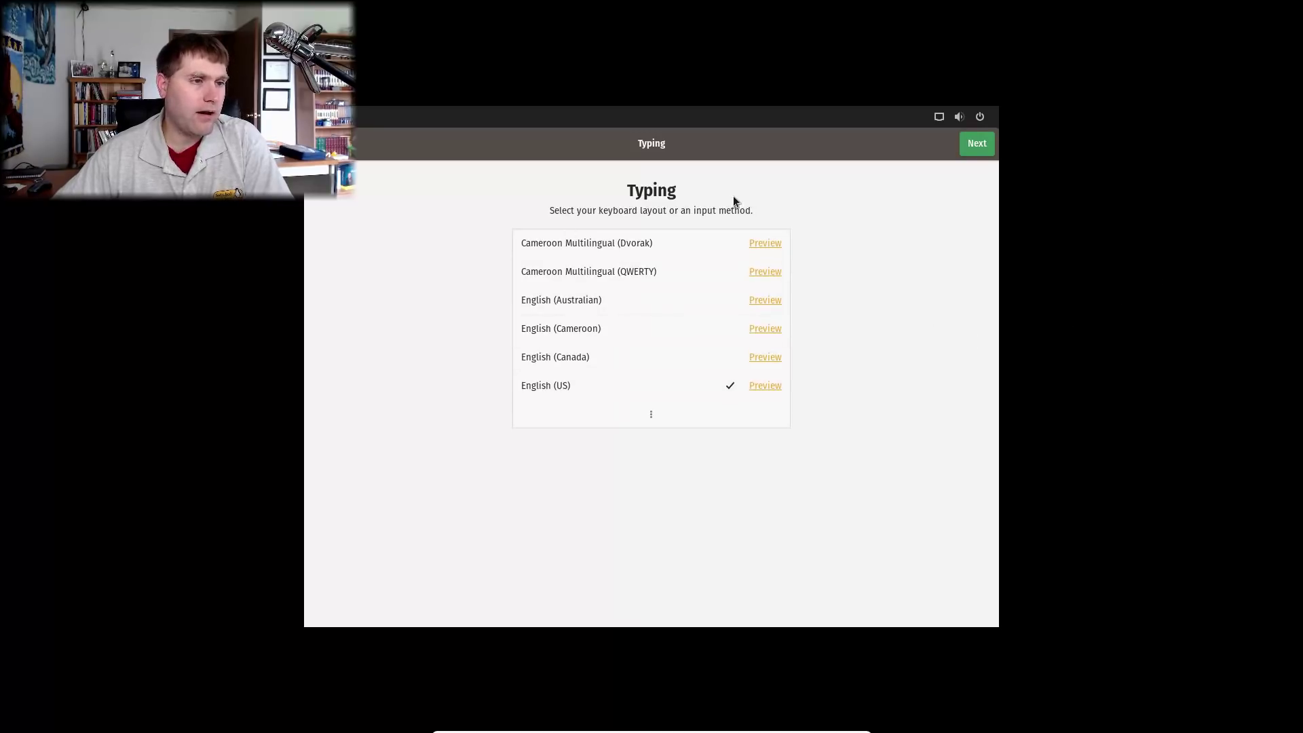
left_click(977, 143)
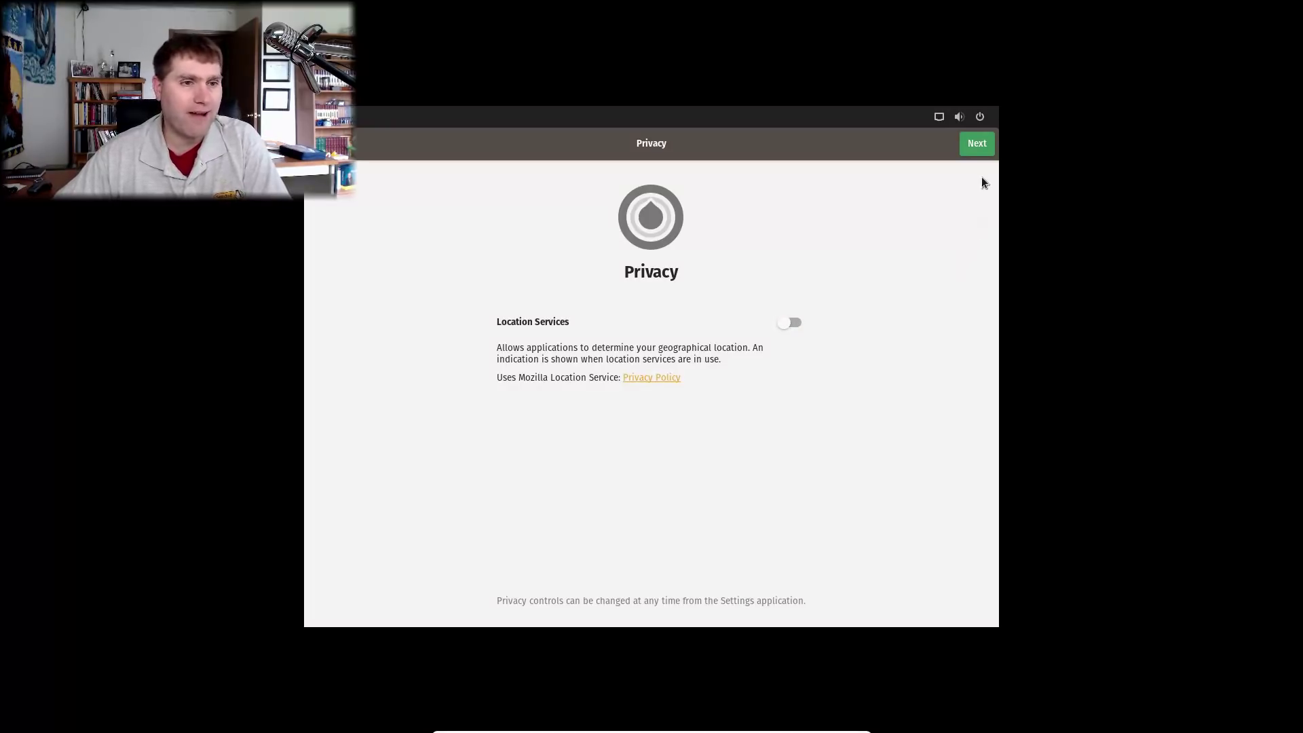
left_click(976, 143)
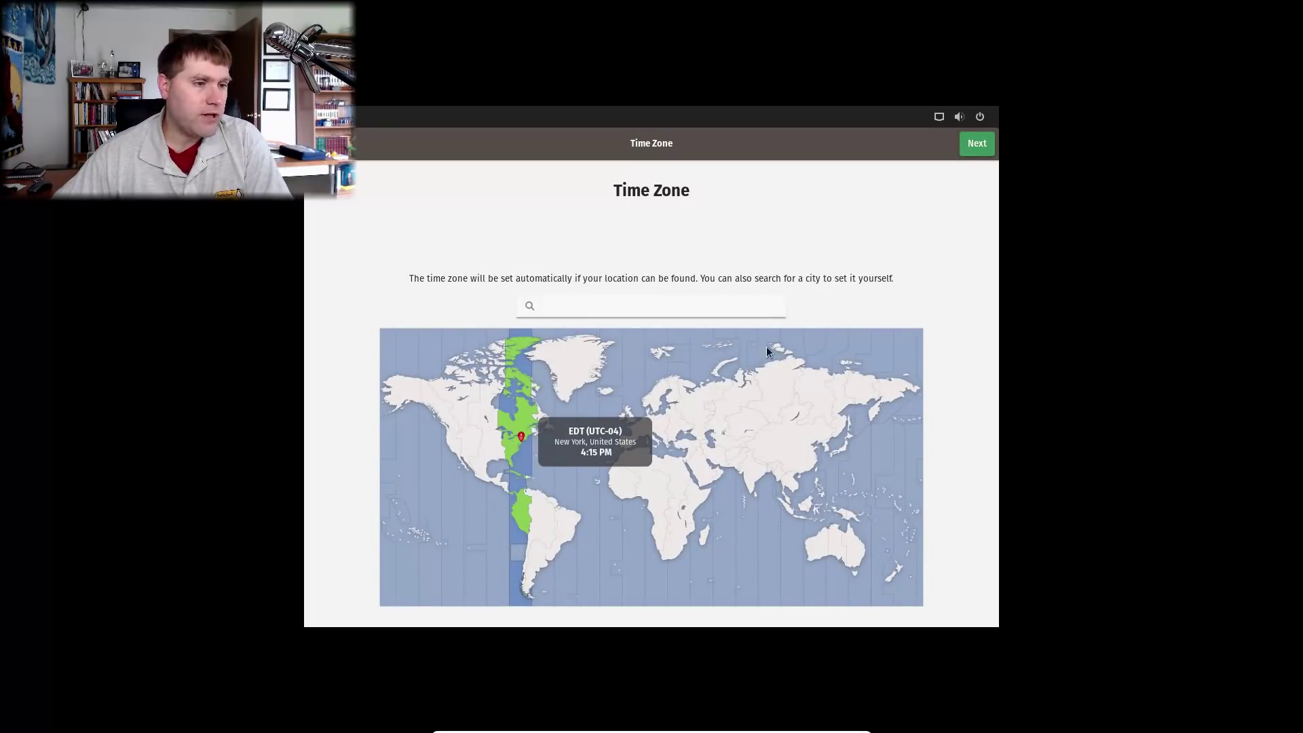
left_click(976, 153)
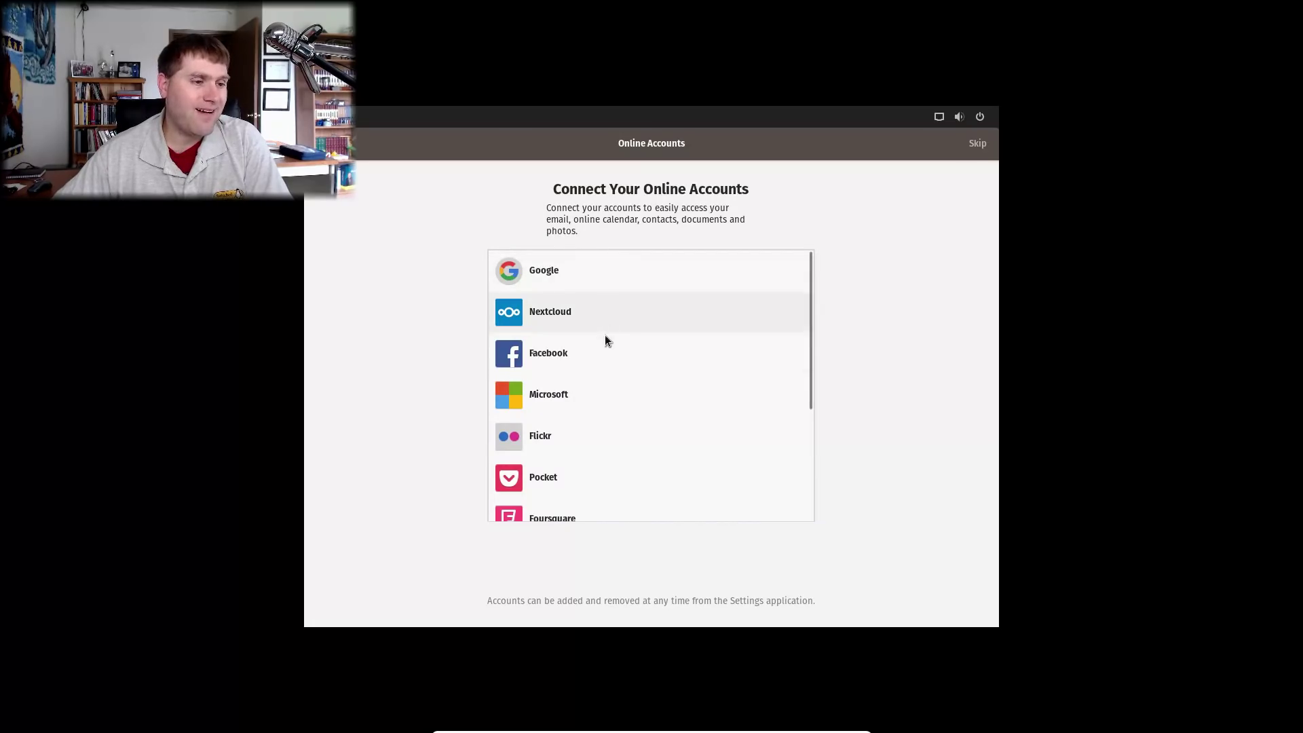
scroll(572, 499, "down", 5)
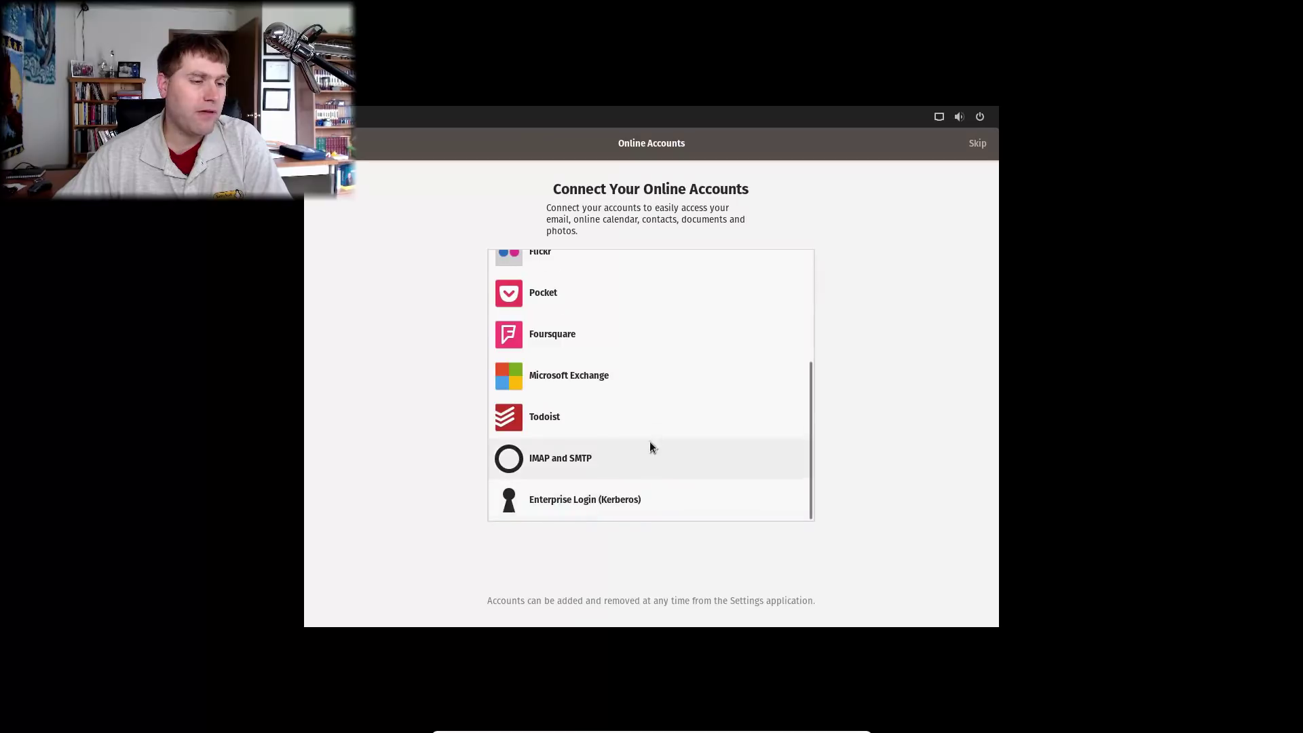
scroll(649, 441, "up", 5)
left_click(970, 143)
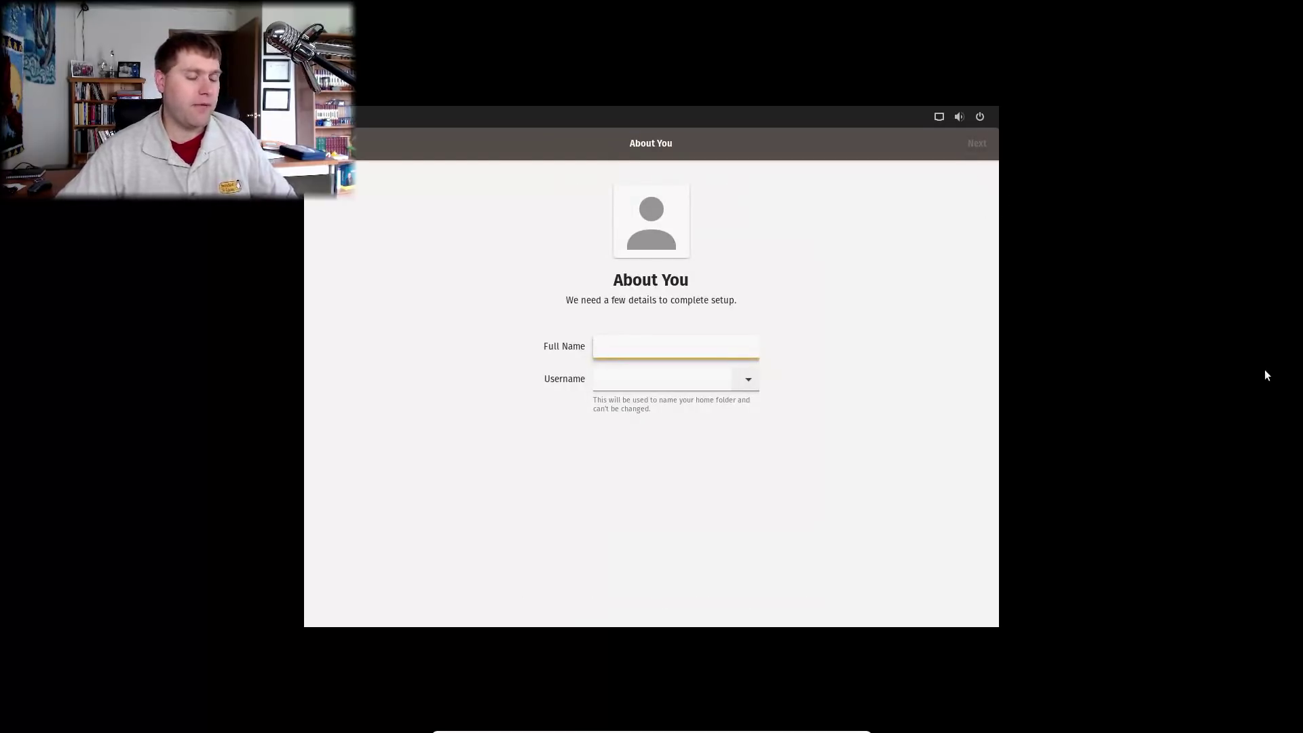
Enter the account's name and username, then set and confirm the account password.
type("popos")
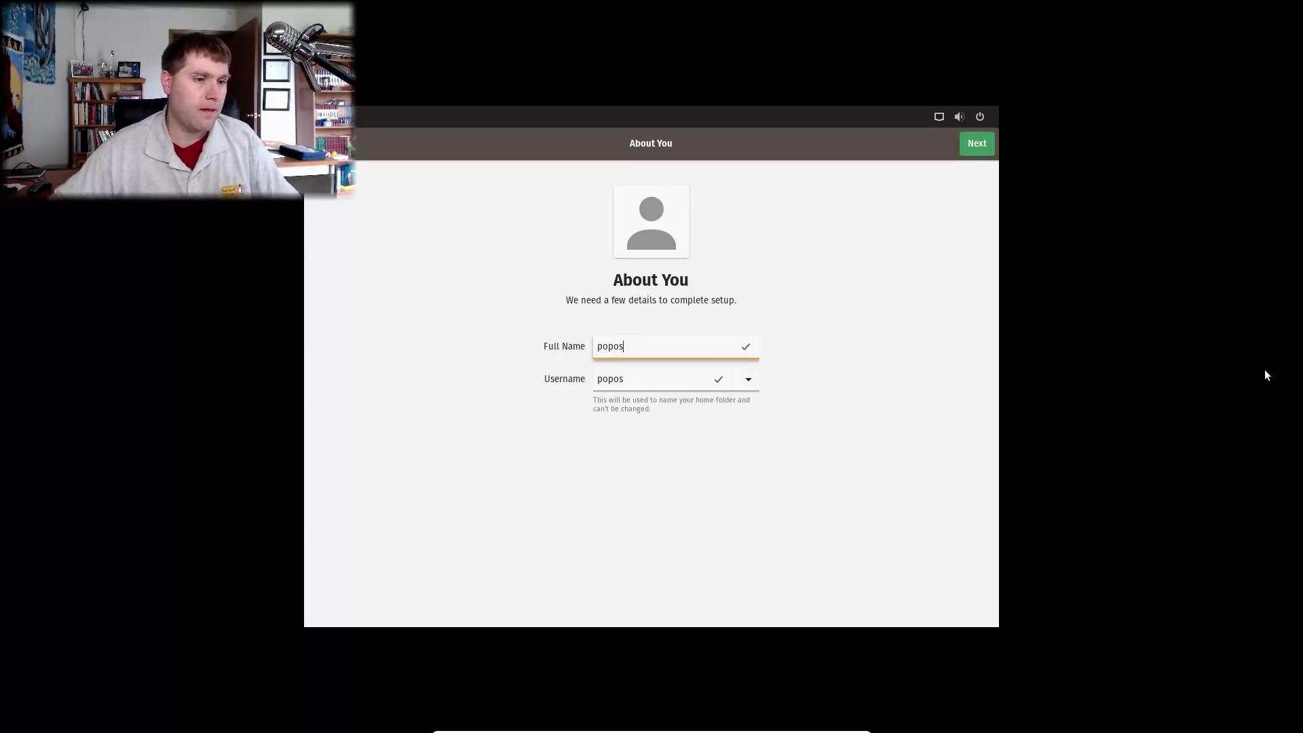
left_click(975, 149)
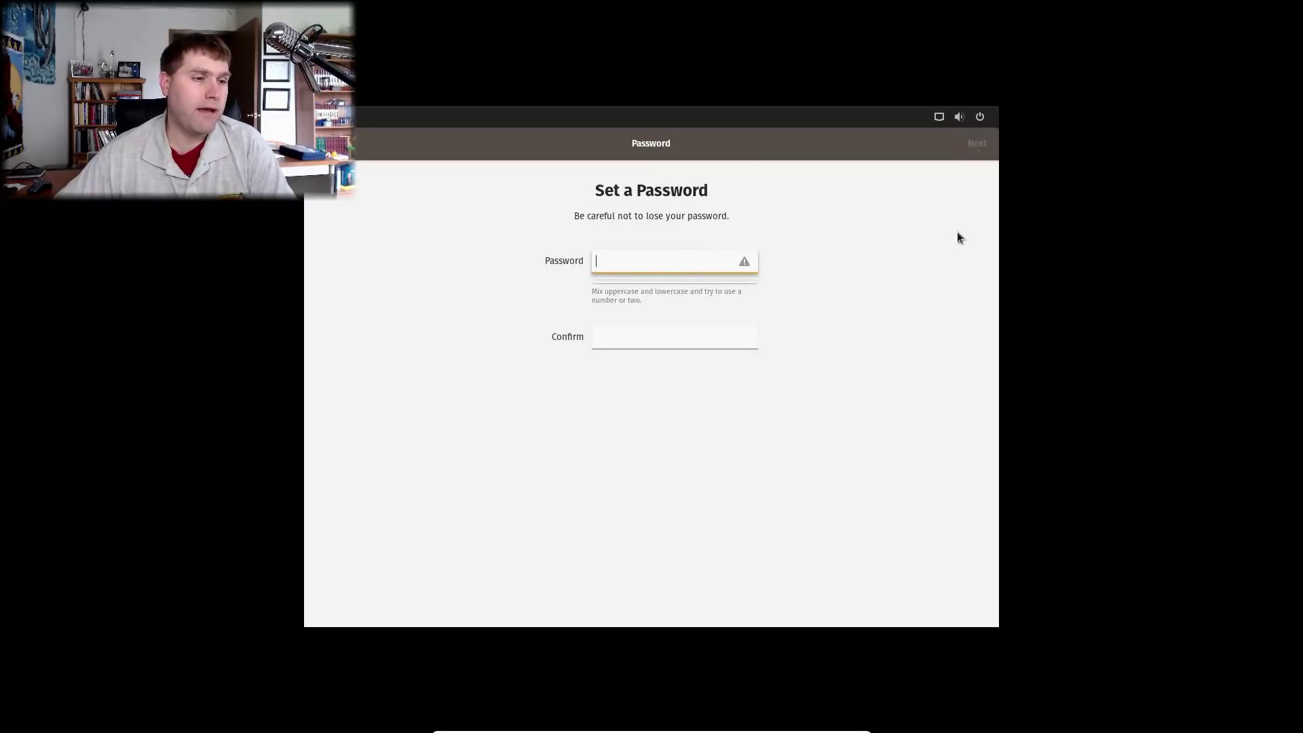
type("pass")
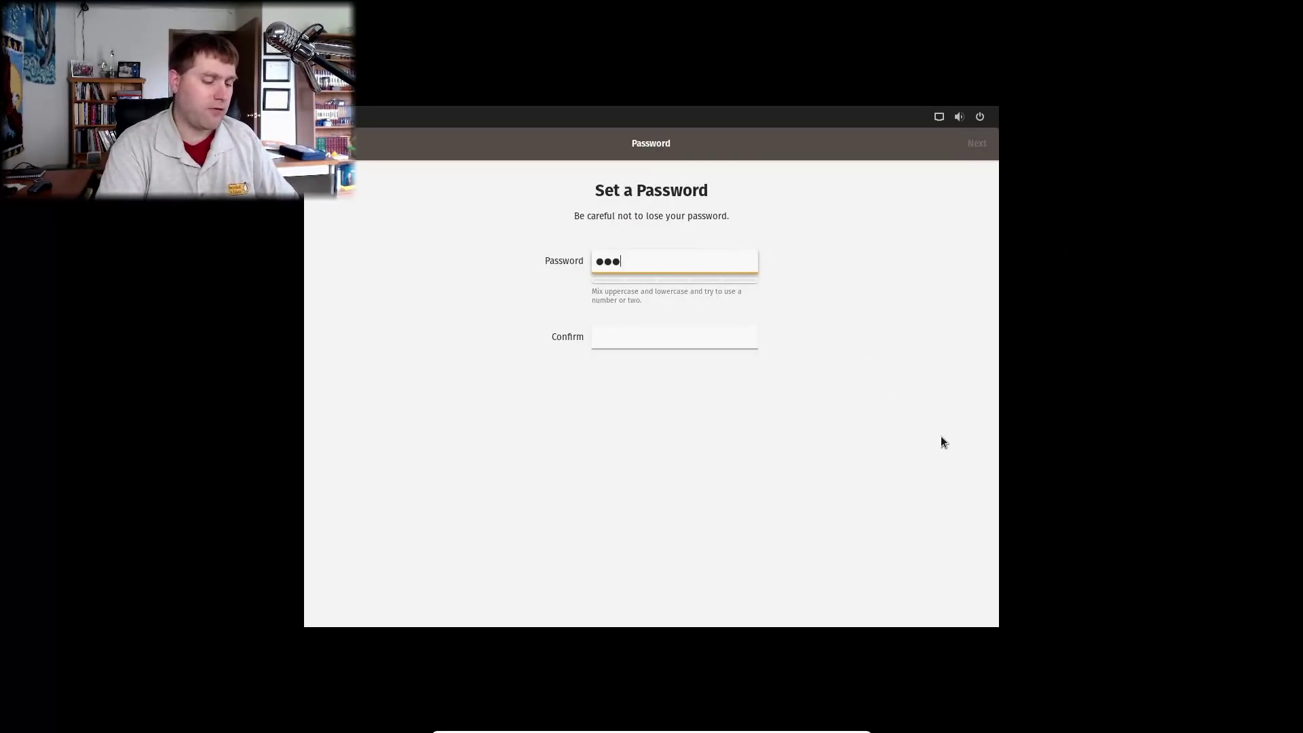
type("w")
key("Tab")
type("pas")
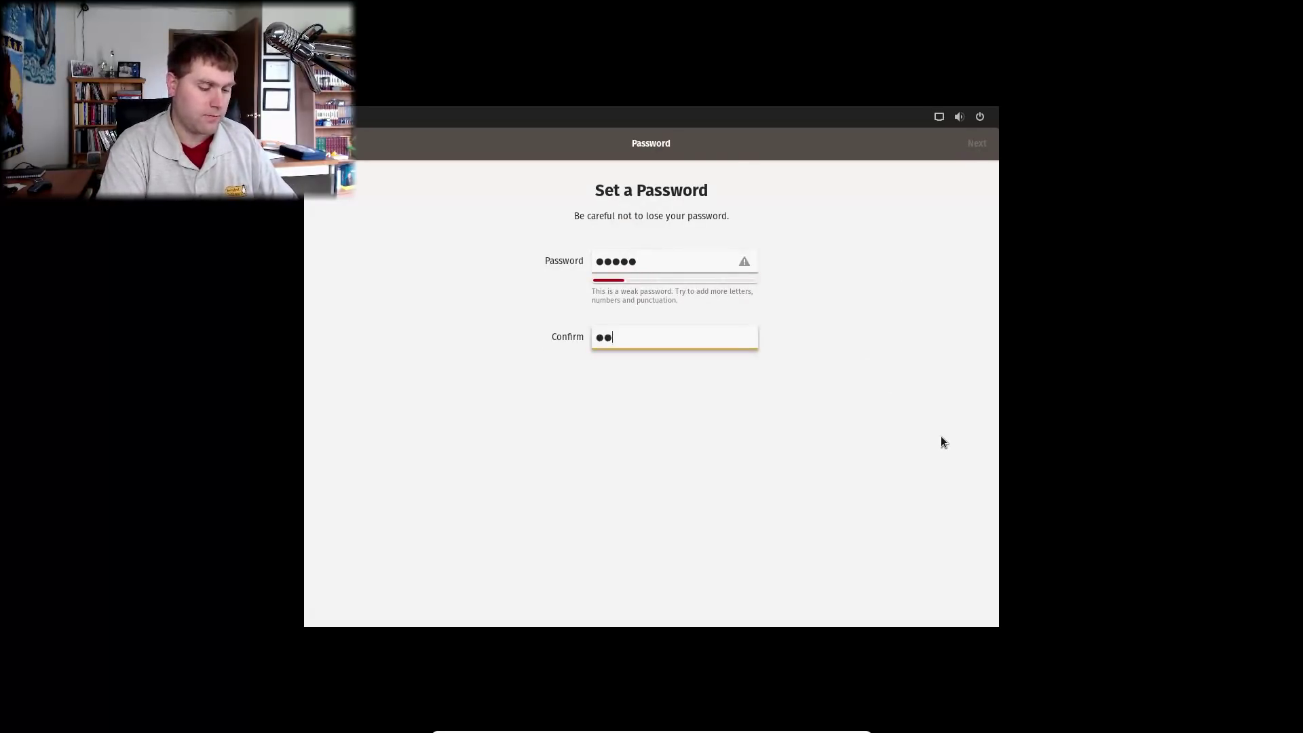
type("sw")
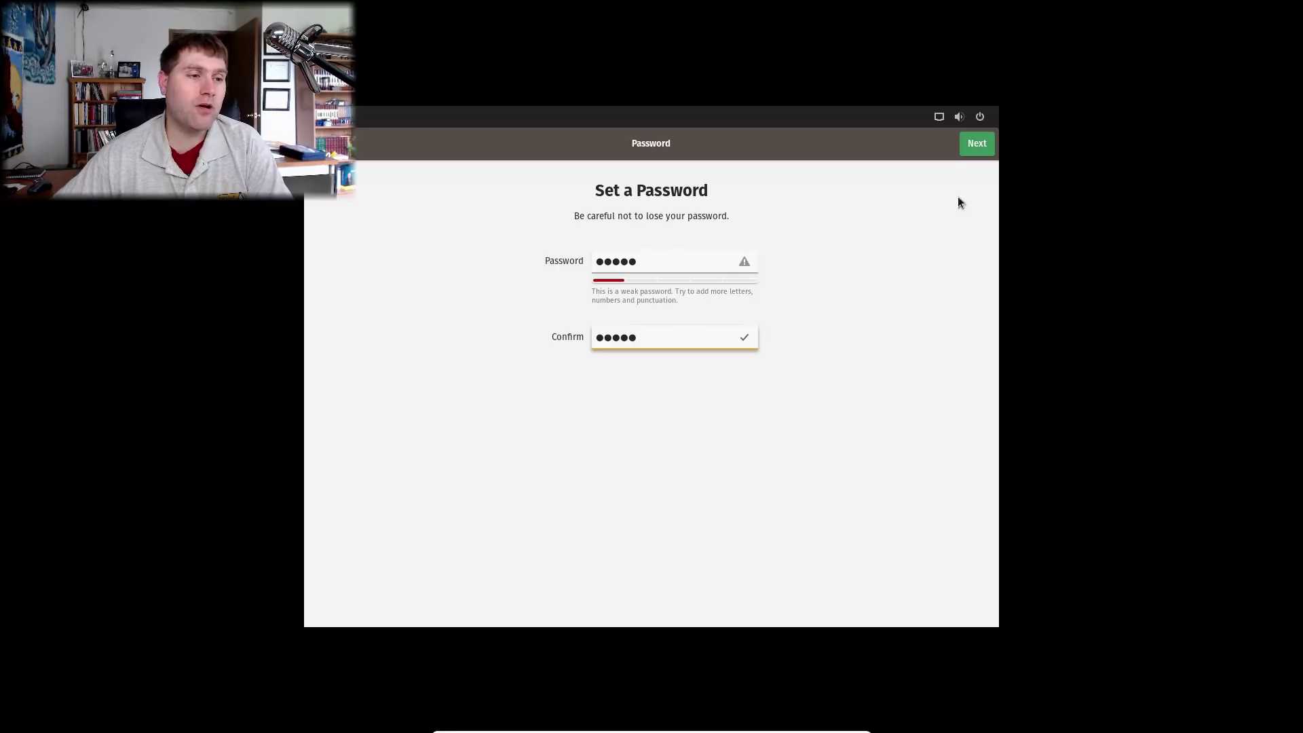
left_click(982, 145)
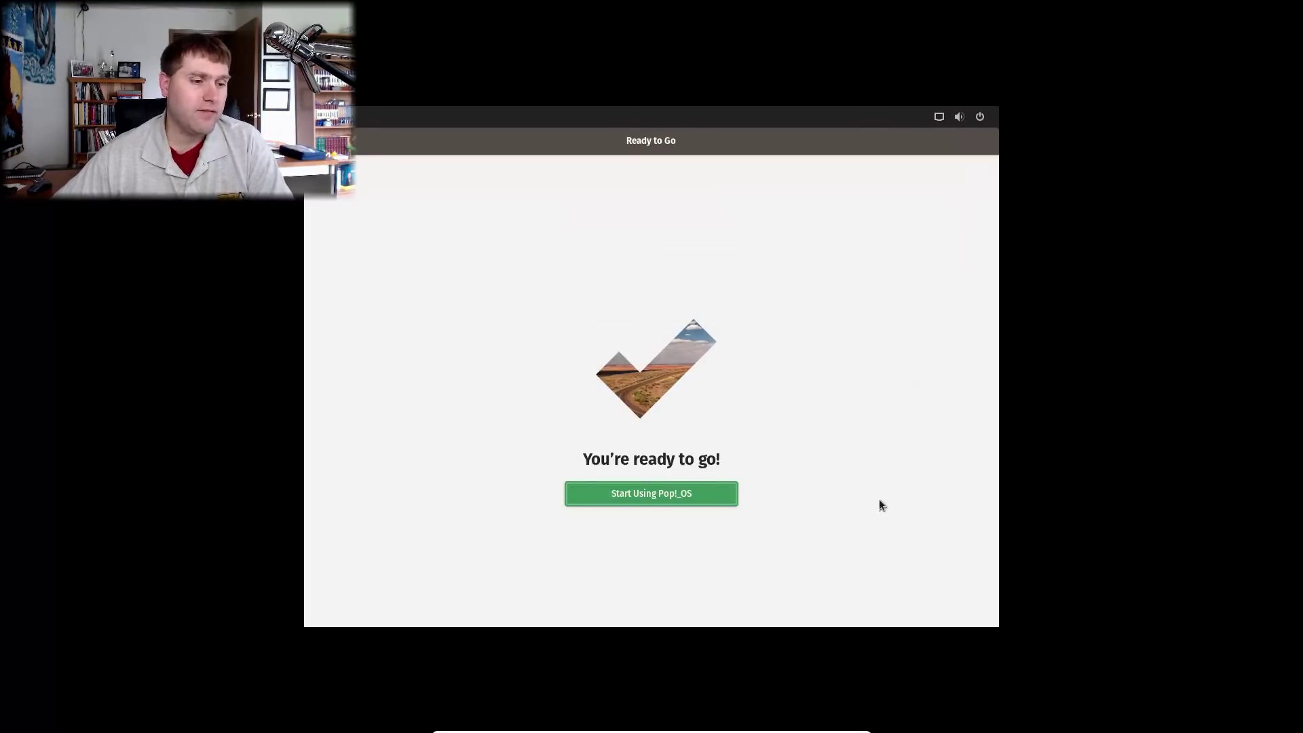
Finish initial setup and sign in to the new user account with its password.
left_click(661, 495)
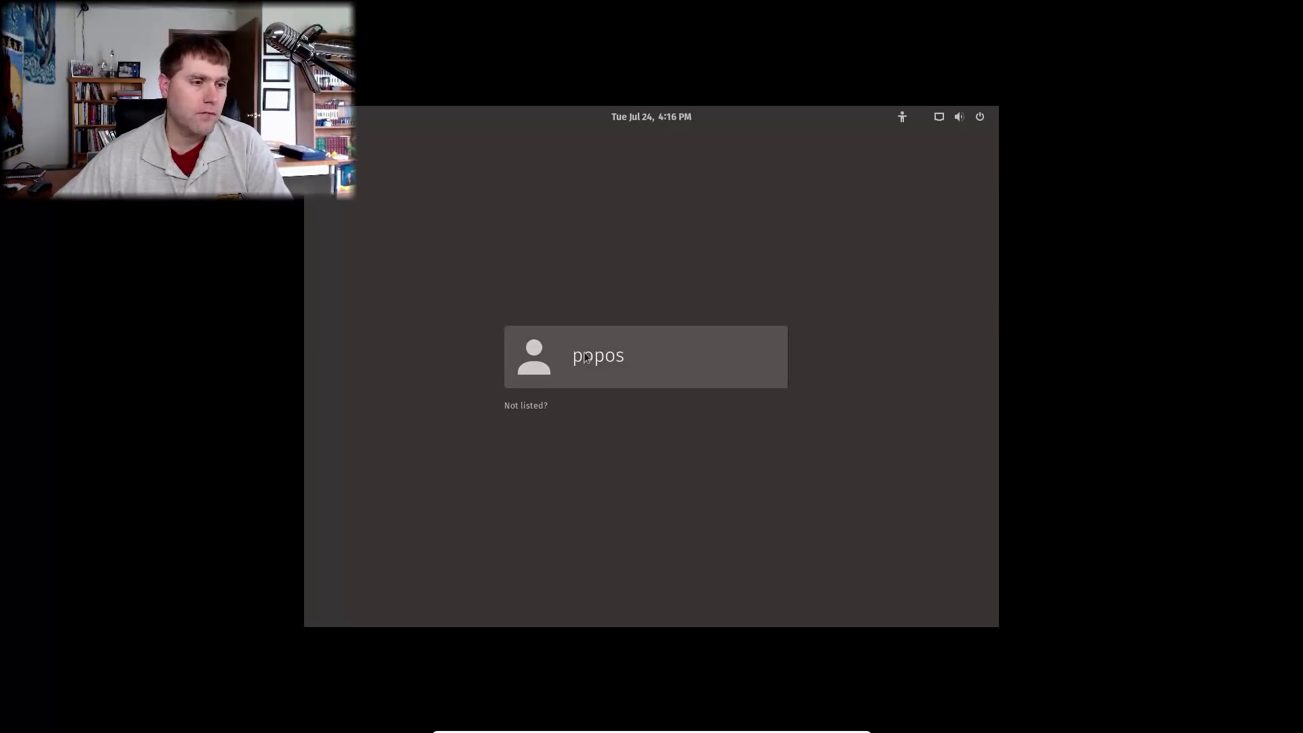
left_click(607, 362)
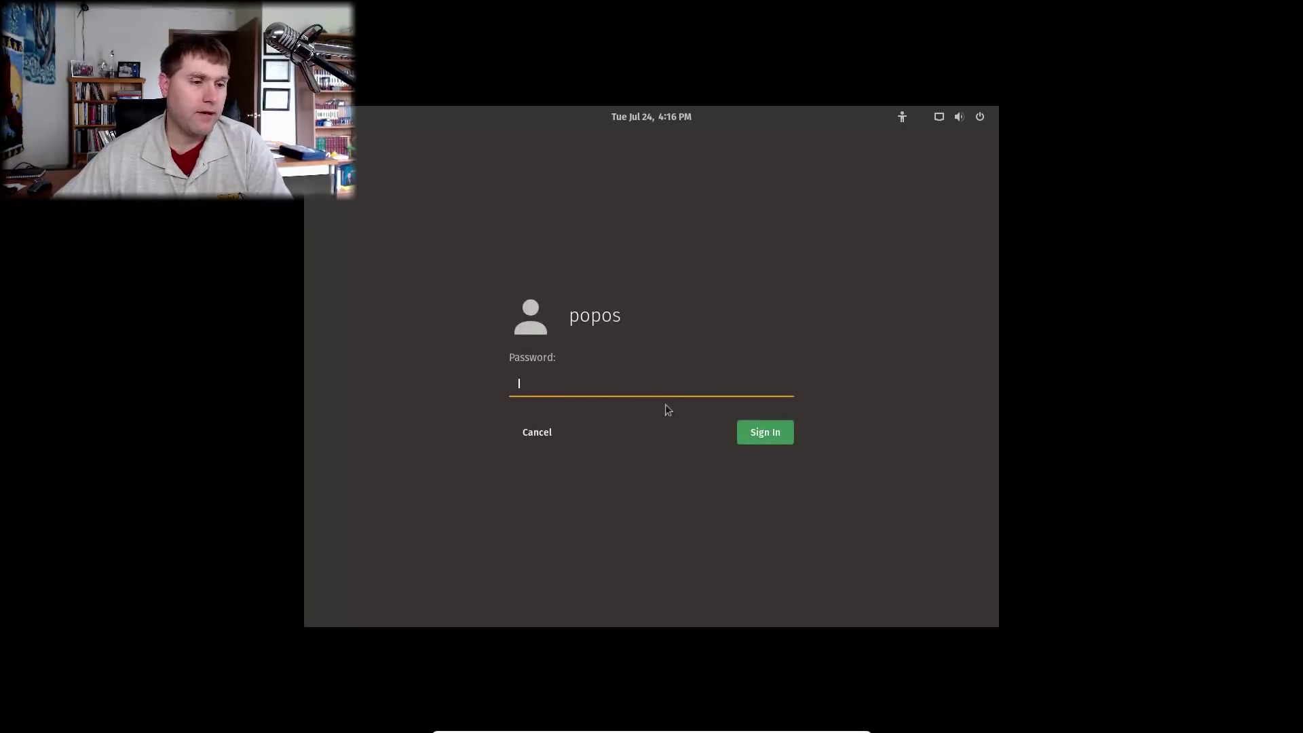
type("•••••")
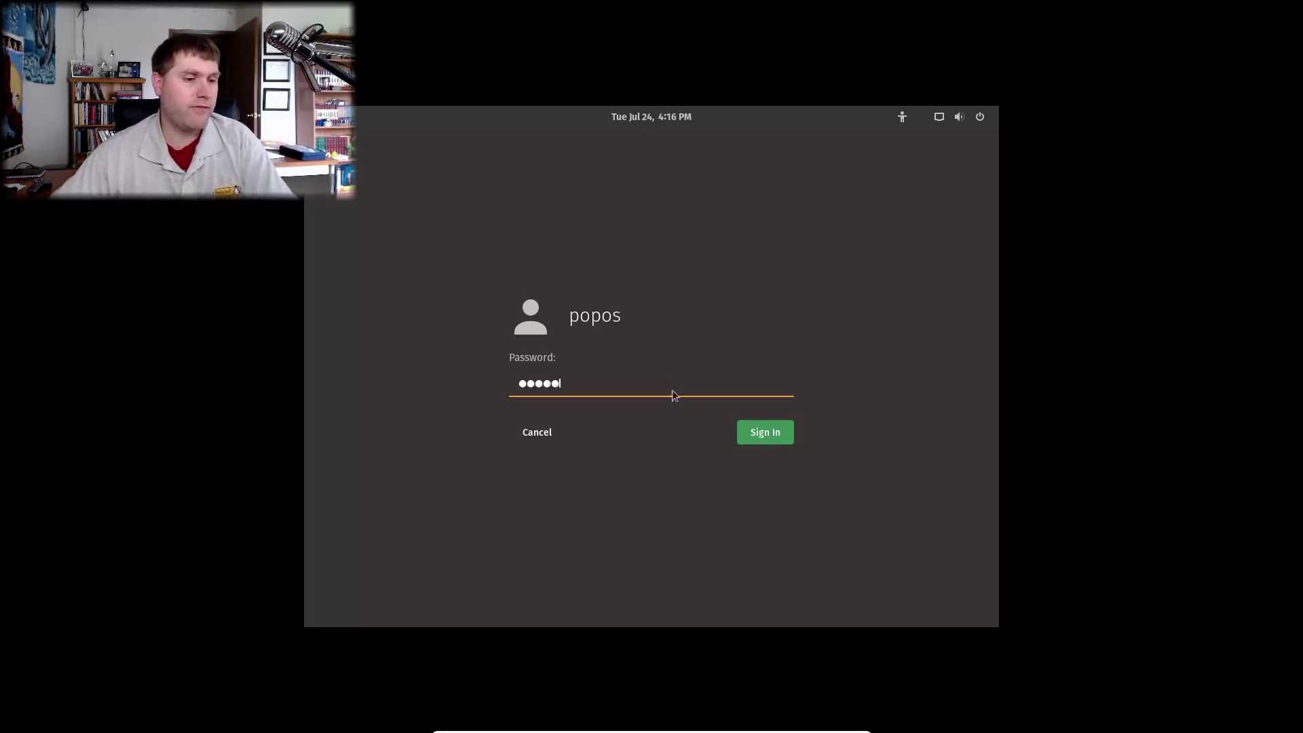
left_click(776, 434)
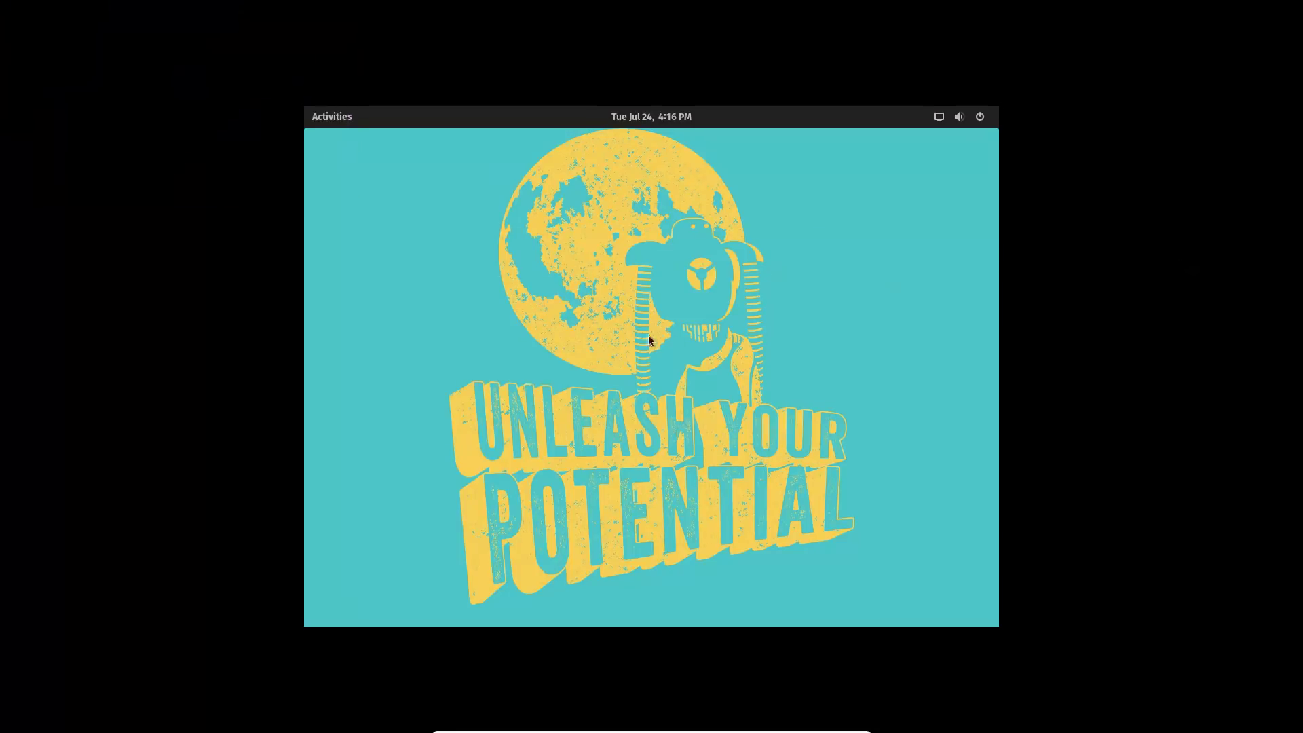
Launch the Settings app from the applications grid.
left_click(320, 120)
left_click(481, 305)
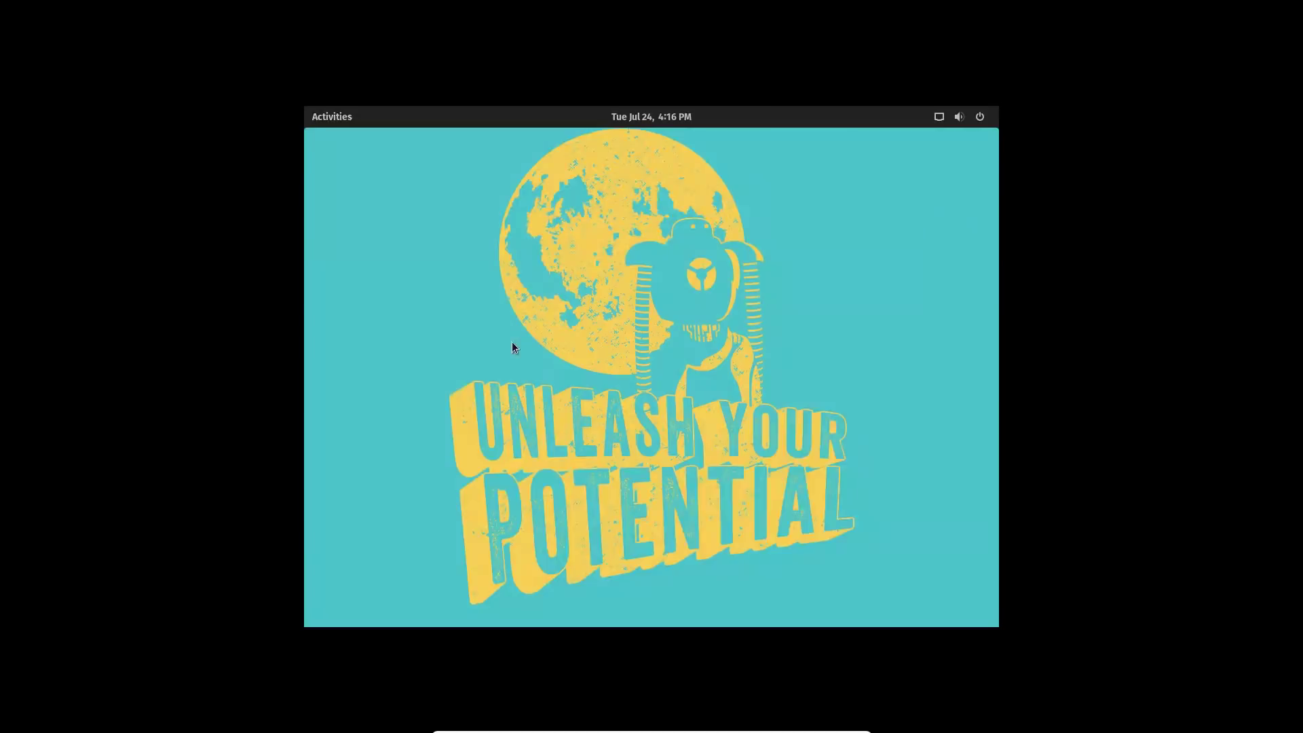
right_click(675, 380)
left_click(649, 375)
left_click(337, 115)
left_click(340, 513)
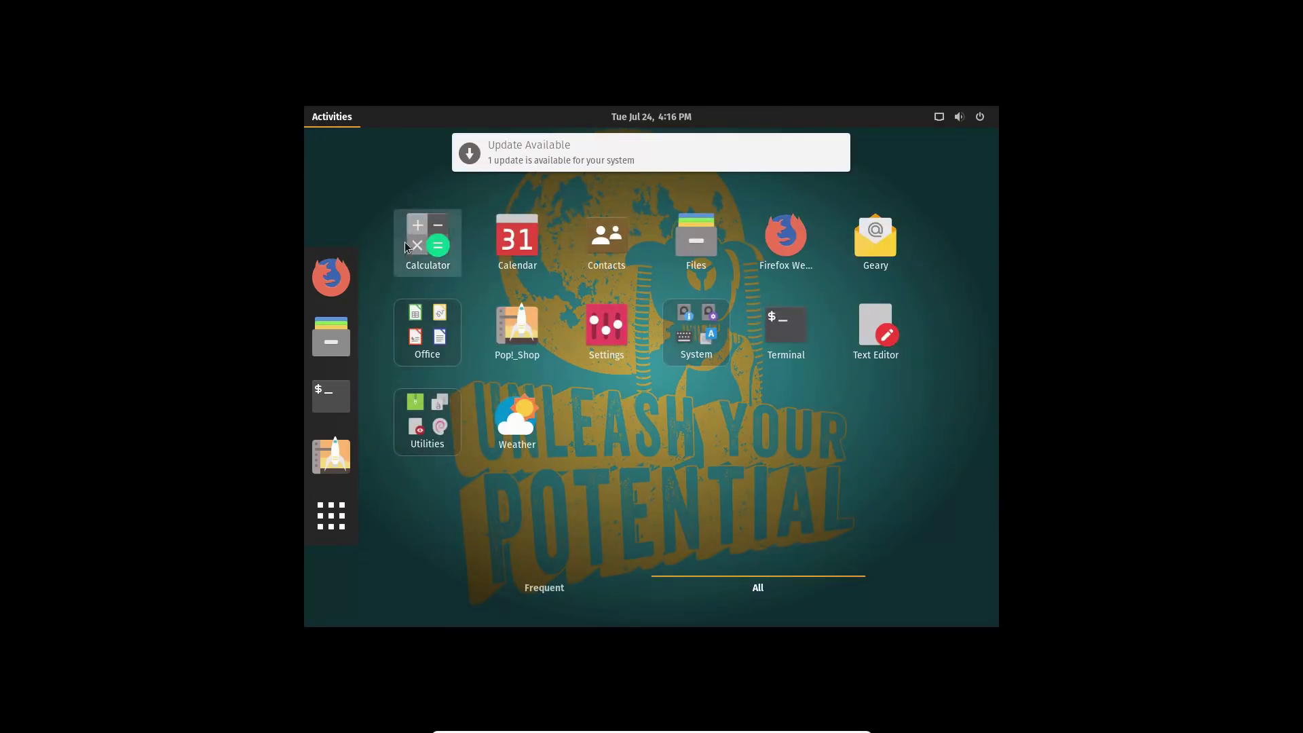
left_click(628, 337)
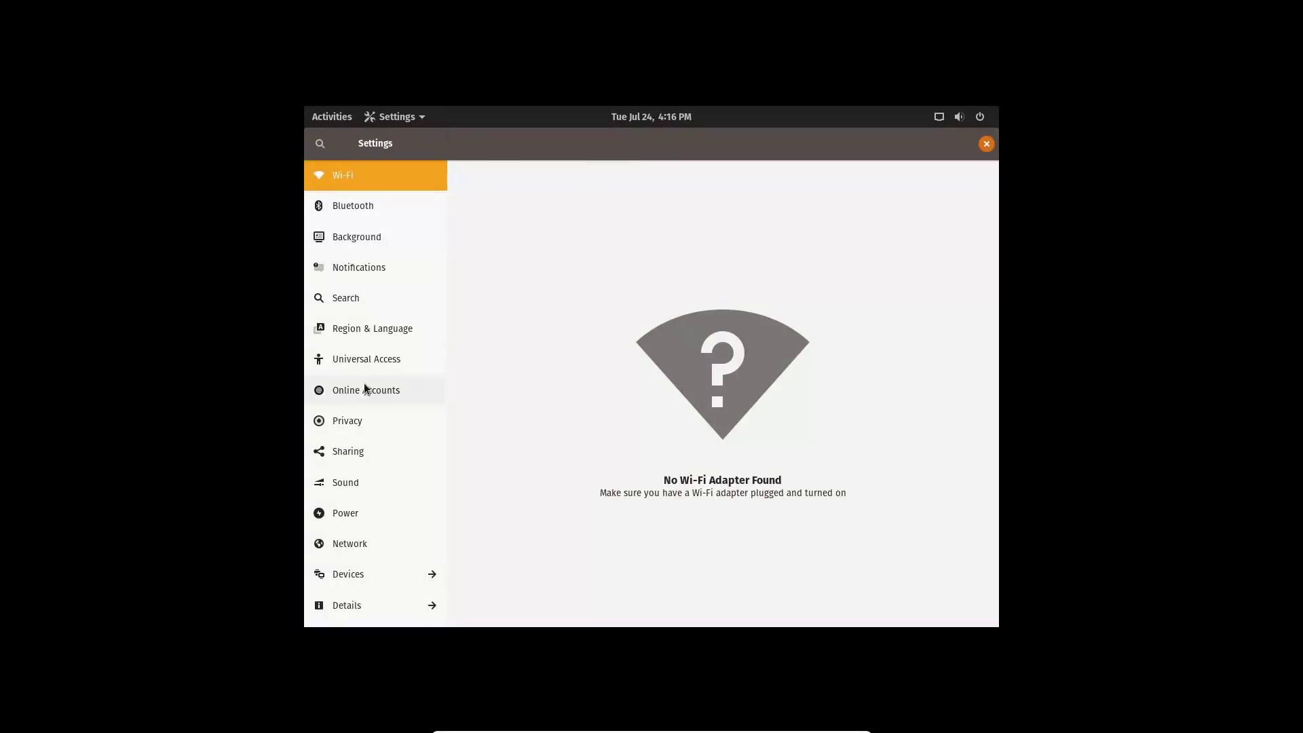
Set the display resolution to 1920 × 1080 and keep the changes.
left_click(363, 577)
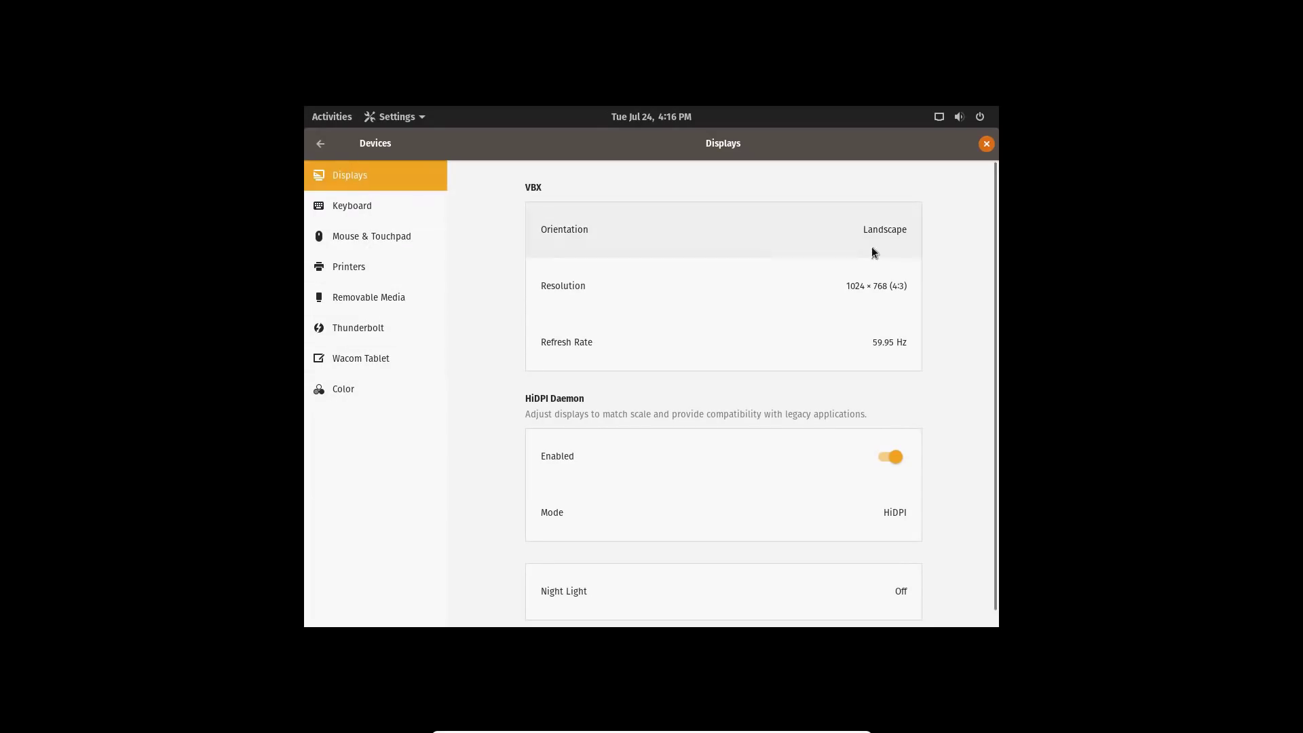
left_click(870, 284)
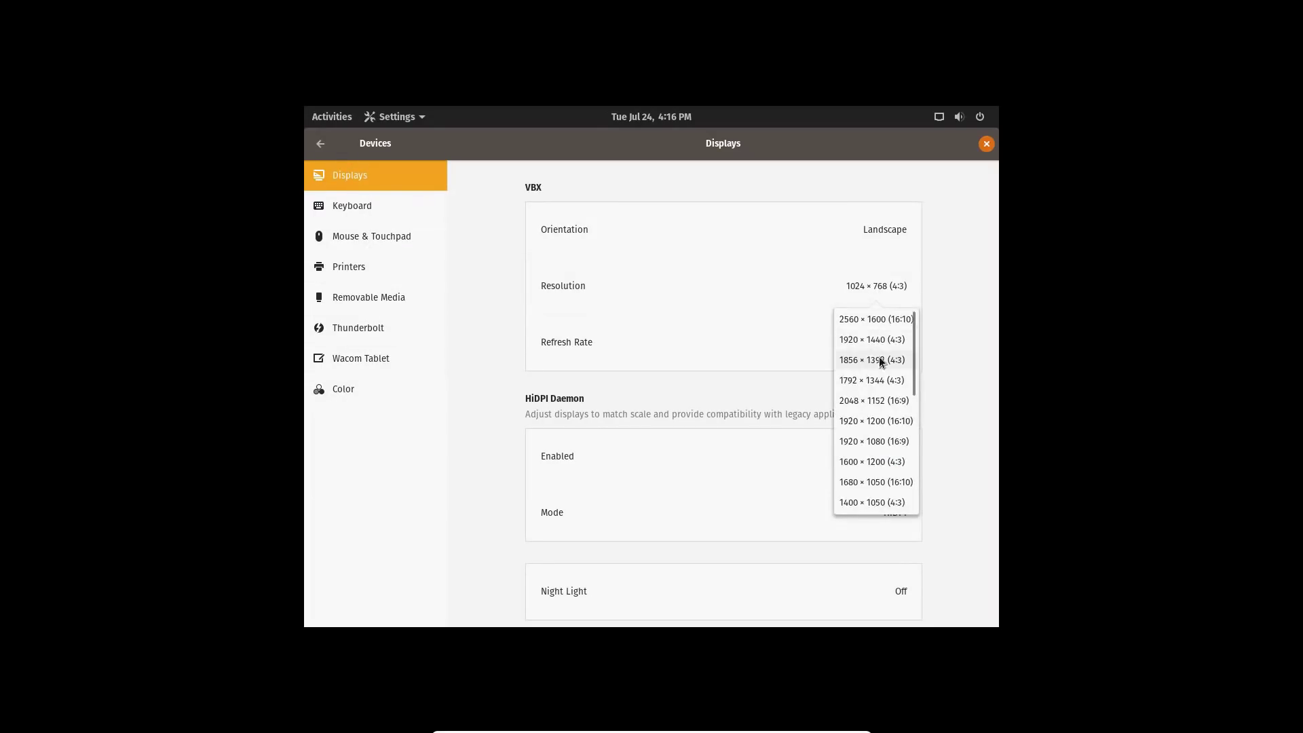
left_click(875, 441)
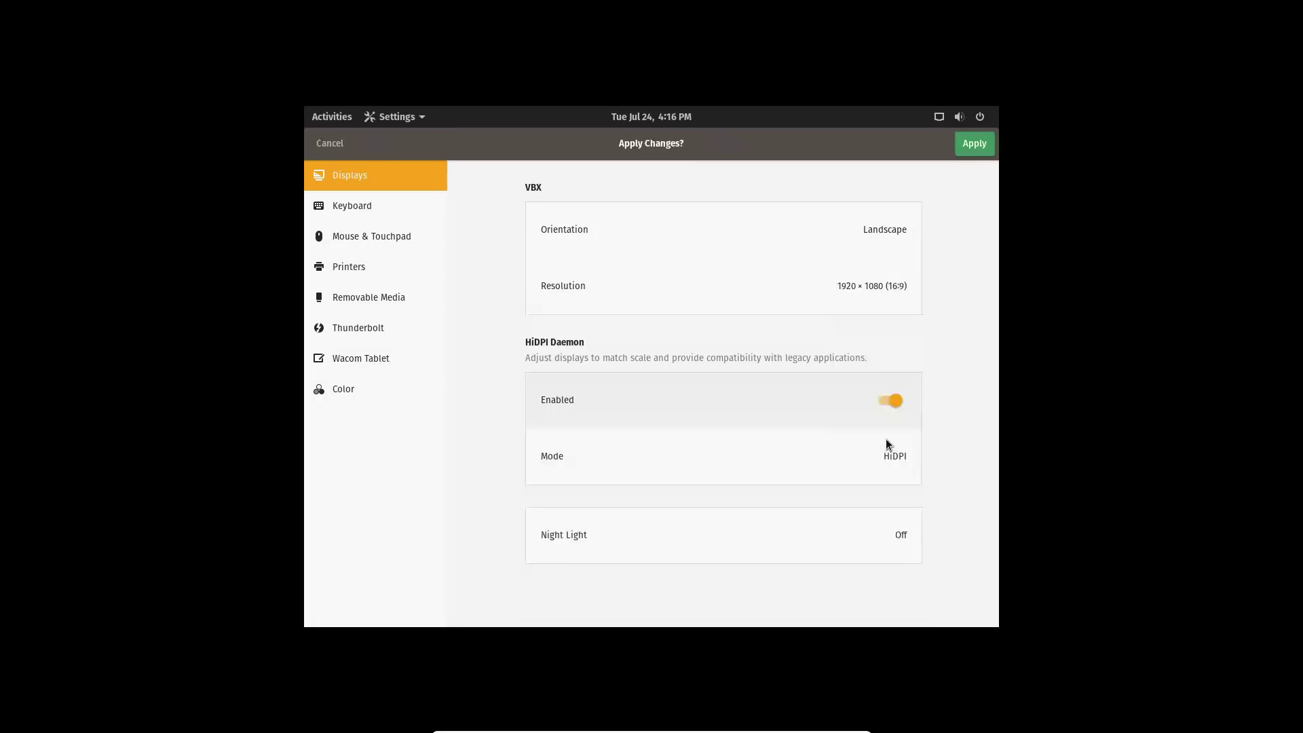
left_click(974, 141)
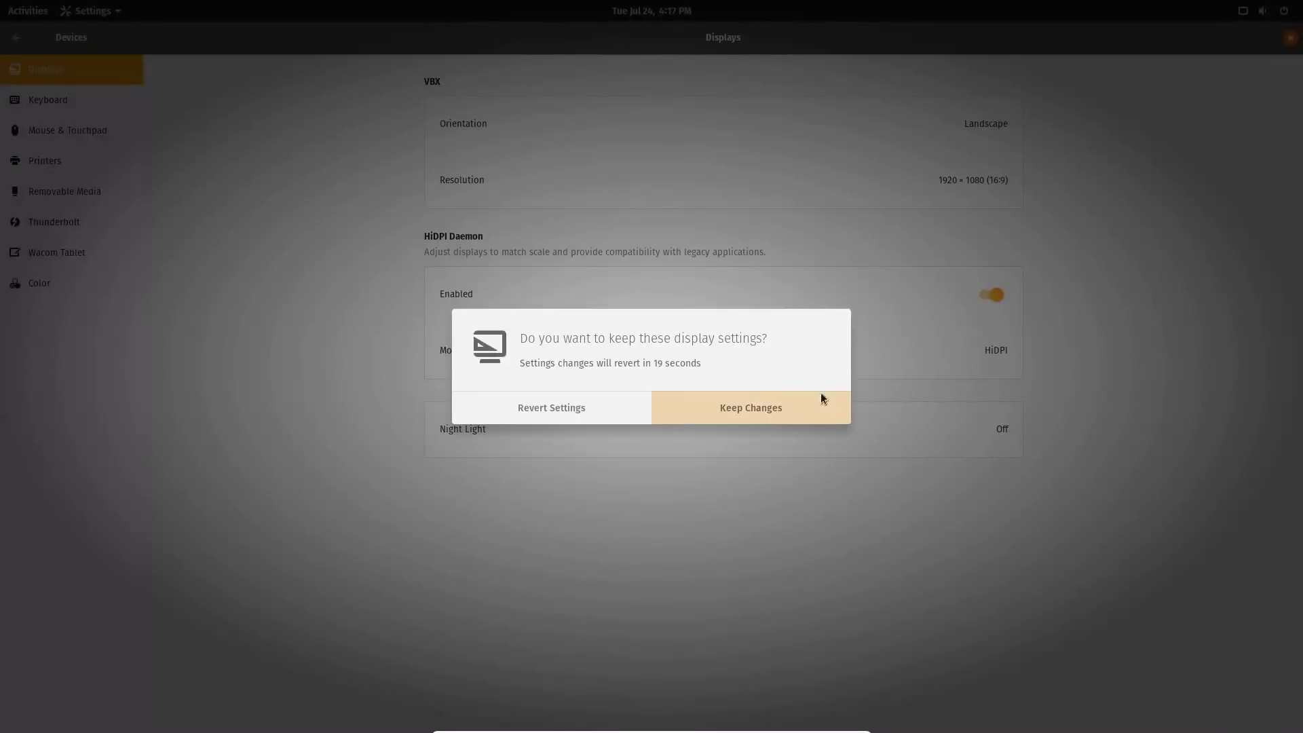
left_click(784, 399)
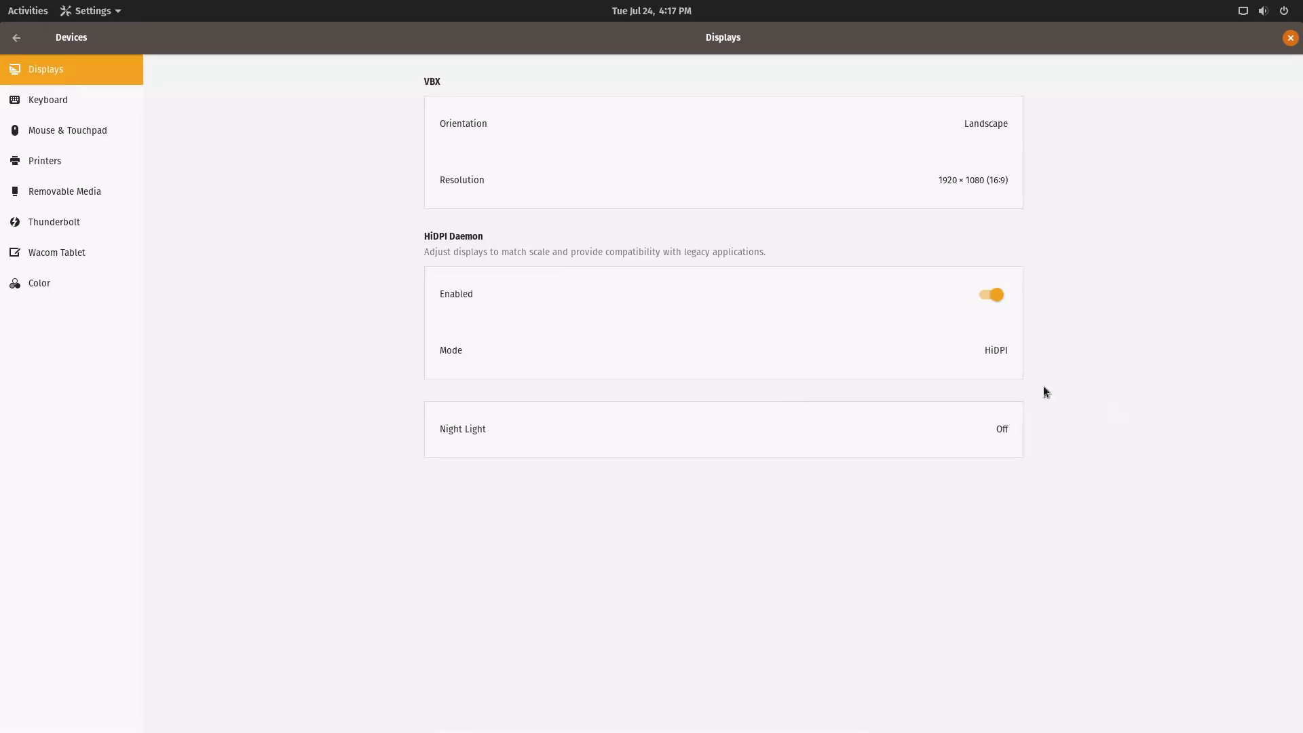
Close Settings and open Operating System Updates in Pop!_Shop via the update notification.
left_click(1290, 38)
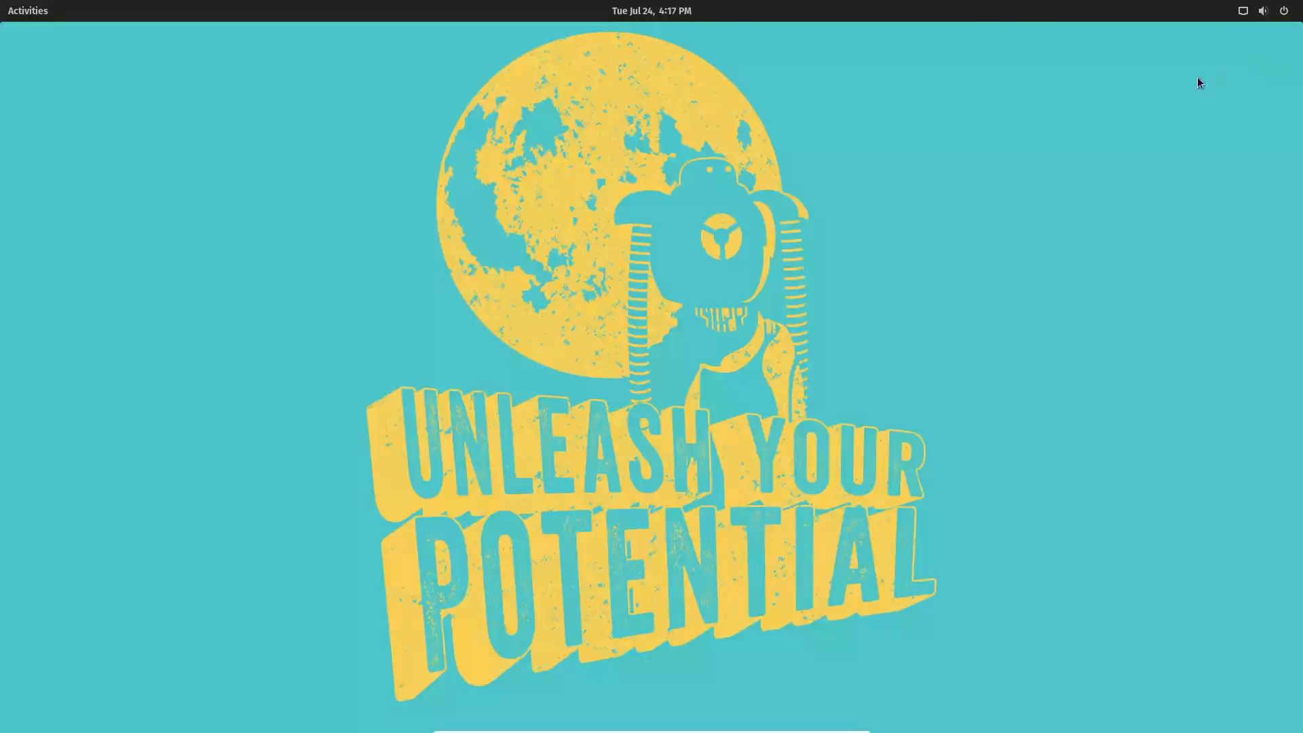
left_click(651, 11)
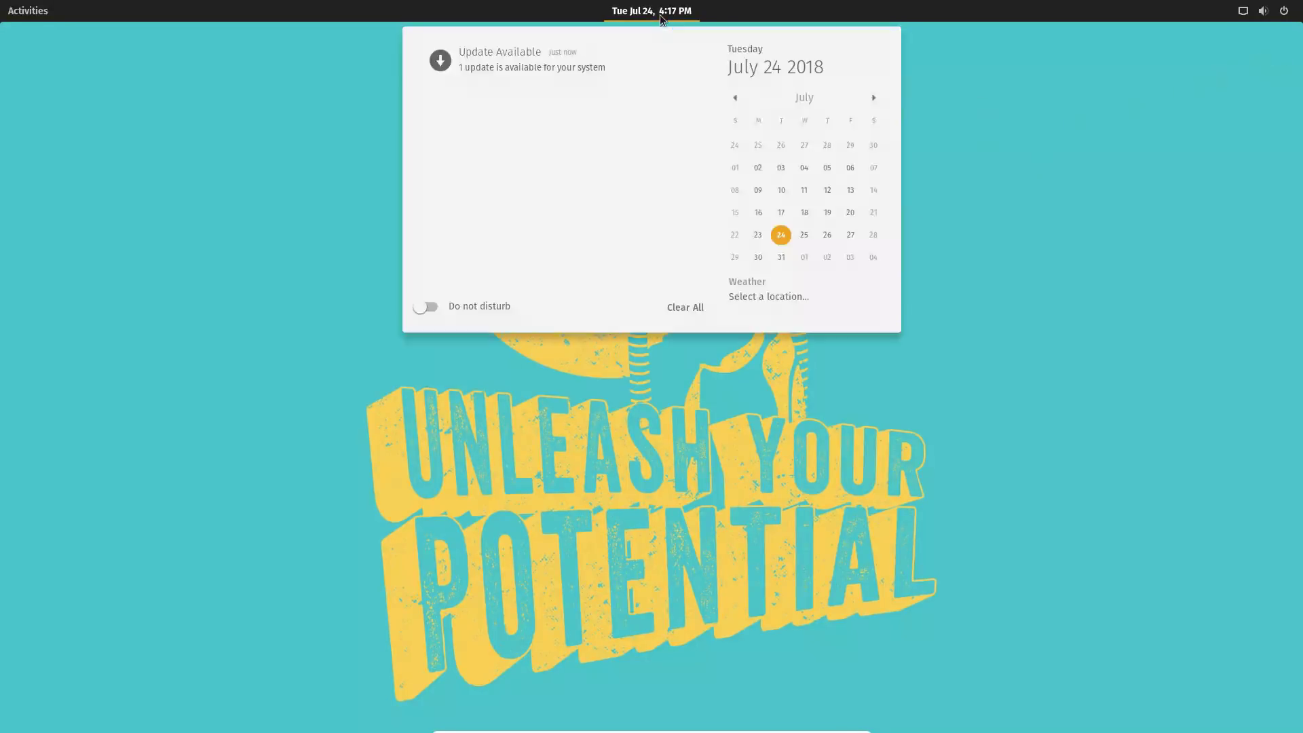
left_click(510, 68)
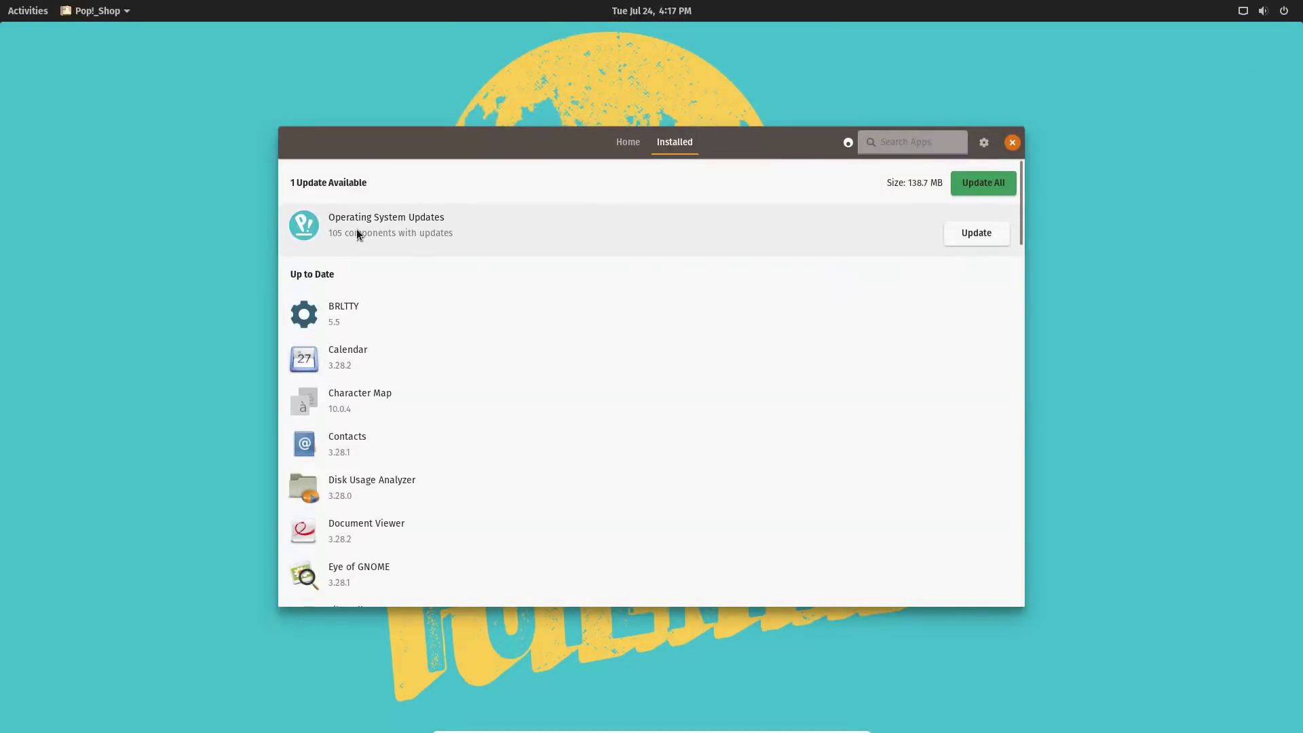
left_click(390, 237)
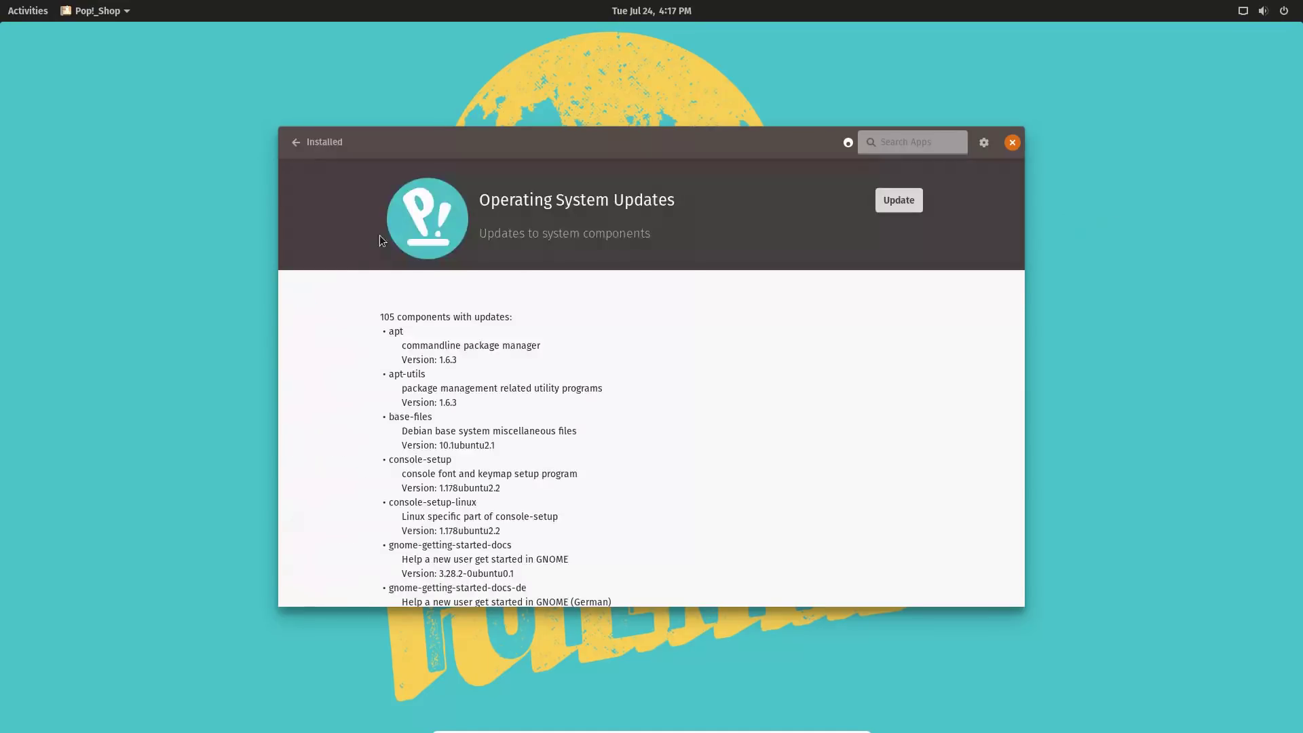
left_click(296, 142)
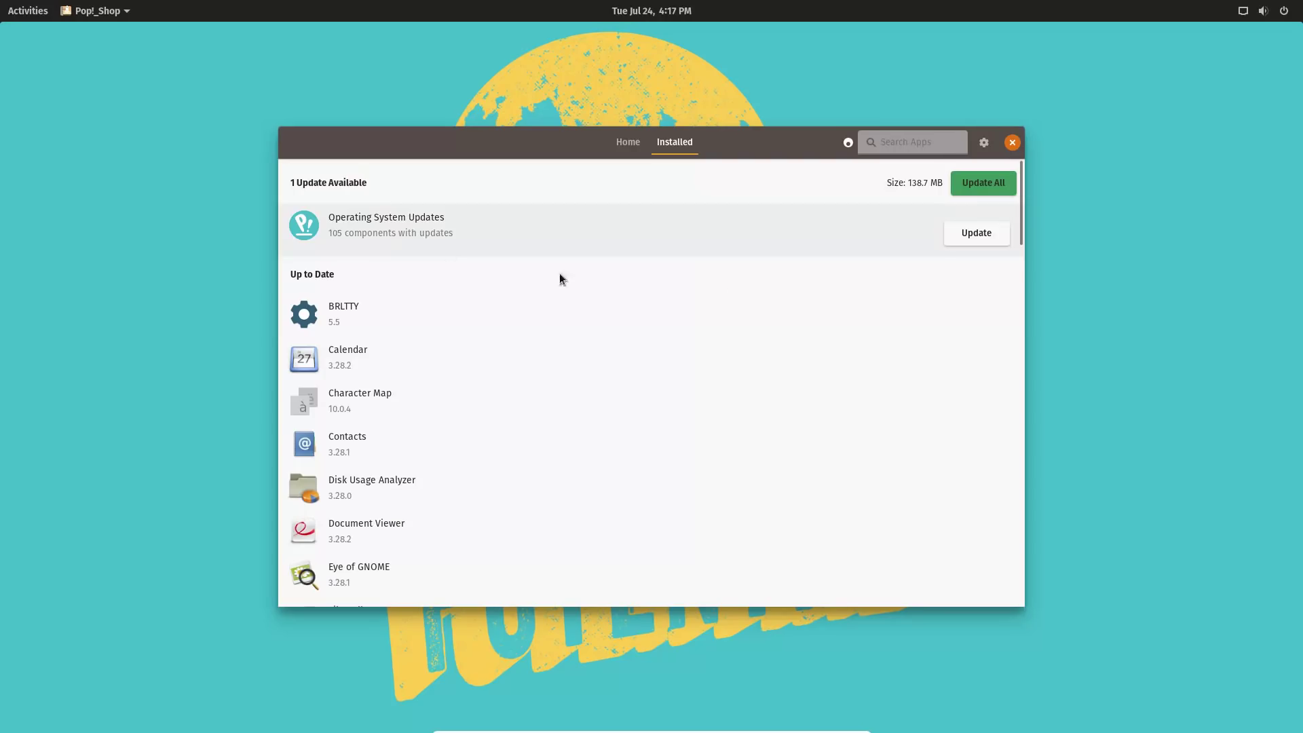
left_click(346, 235)
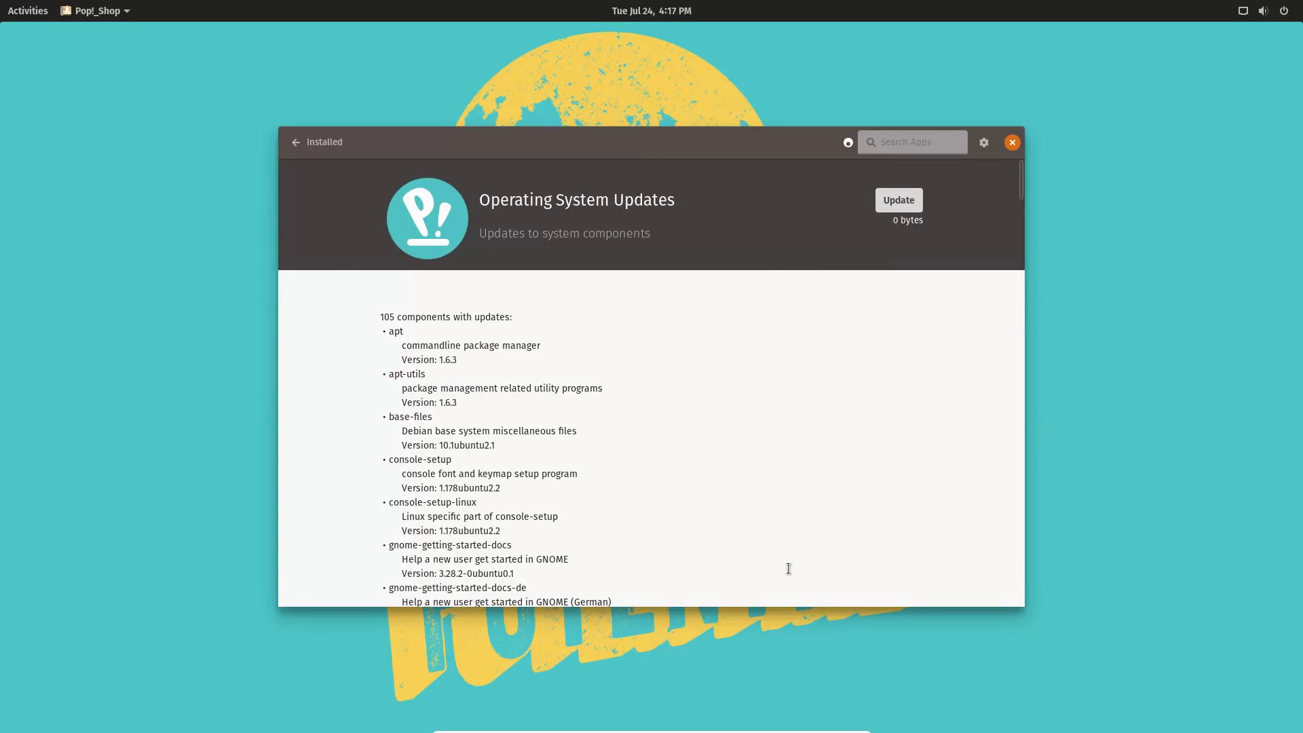
Enlarge the Pop!_Shop window and browse the 105 components with updates.
left_click_drag(790, 603, 814, 709)
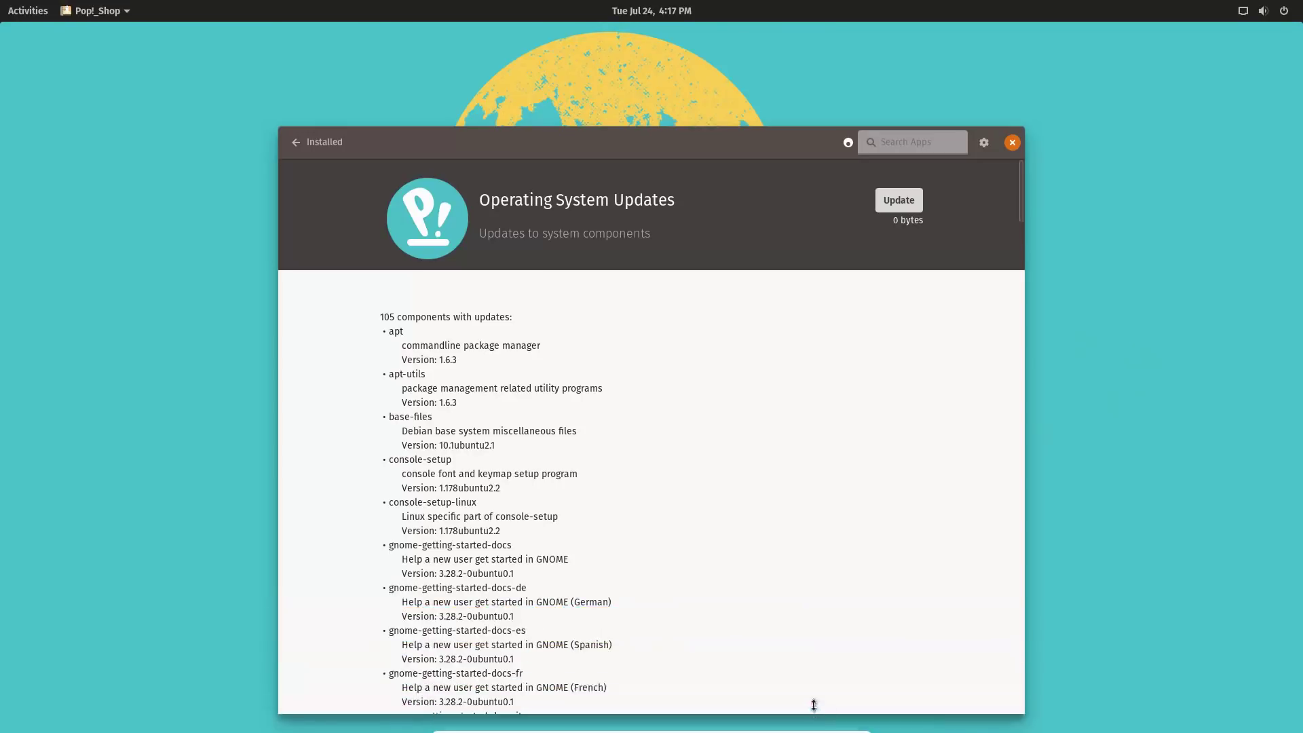
scroll(799, 404, "down", 10)
scroll(804, 393, "down", 8)
scroll(806, 391, "up", 12)
scroll(806, 390, "up", 5)
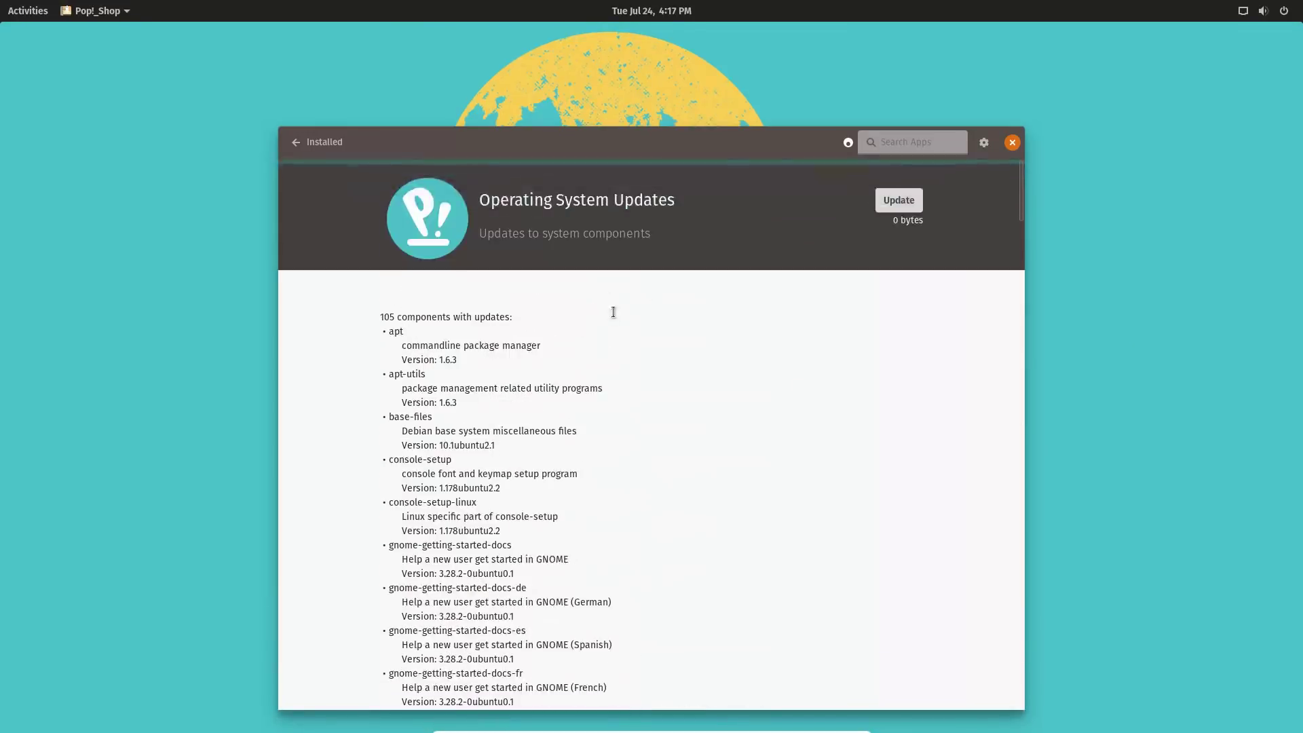
scroll(638, 319, "down", 10)
scroll(650, 326, "up", 10)
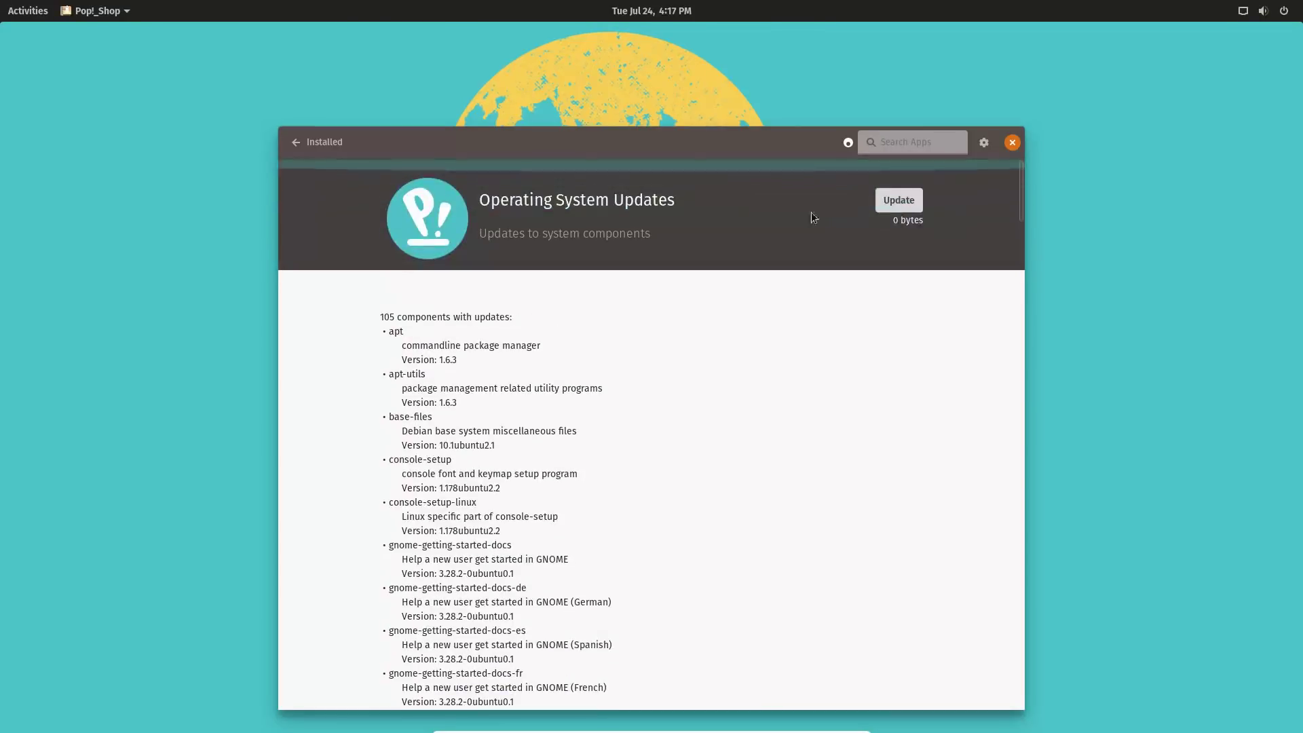
Start the operating system updates, authenticating with the account password.
left_click(901, 201)
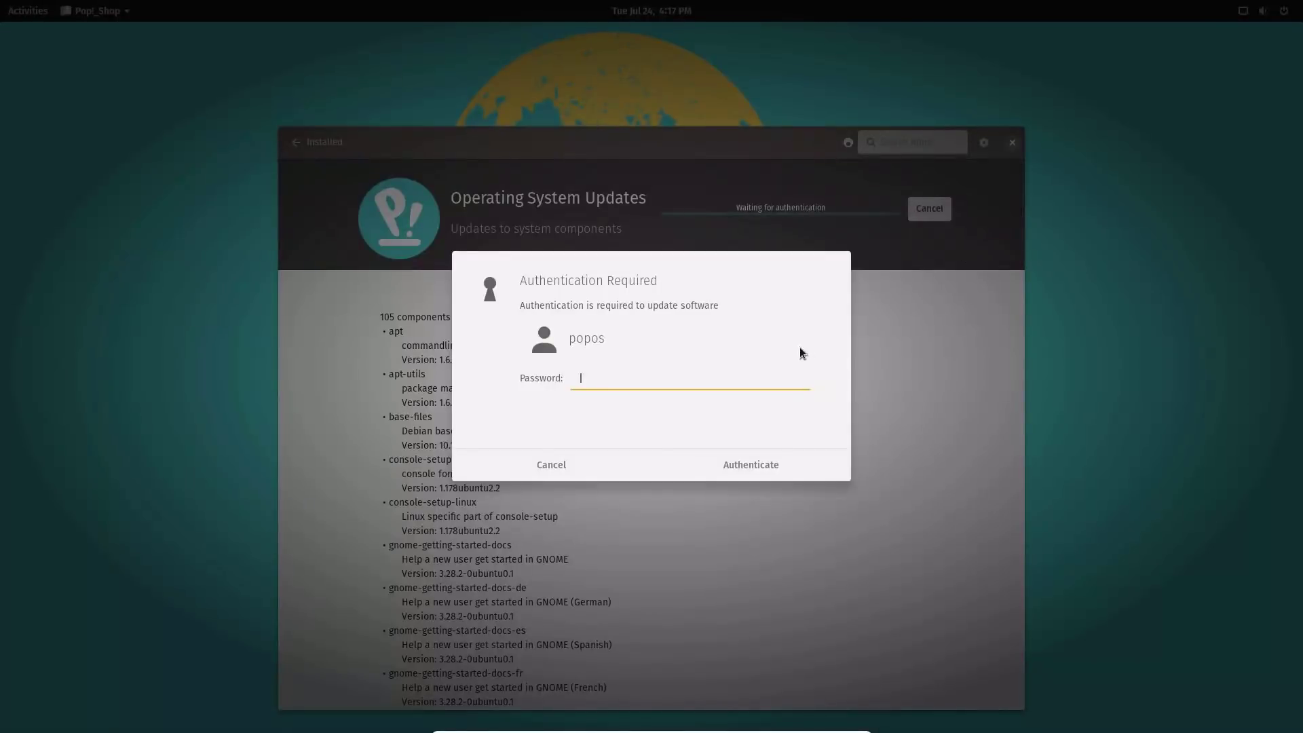
type("popos")
left_click(776, 466)
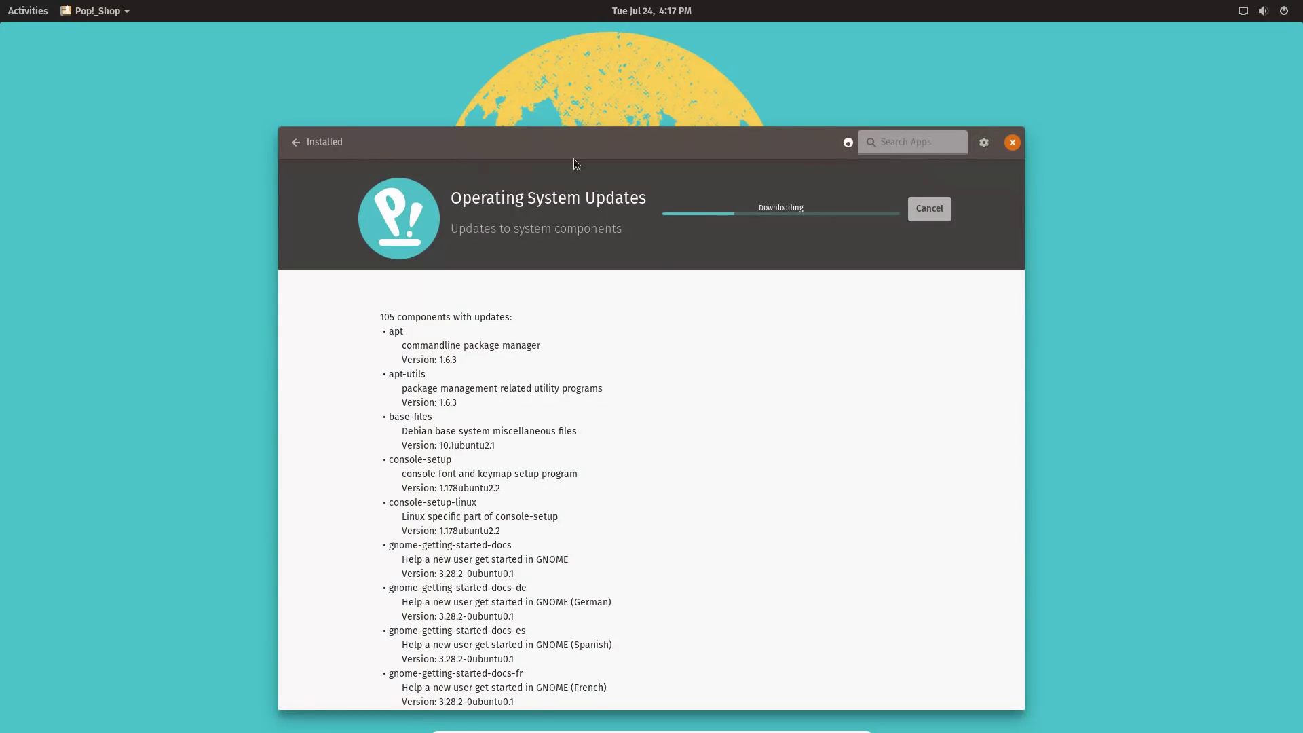
Shift Pop!_Shop slightly left, then open Files at Home, reposition it, and close it.
left_click_drag(711, 148, 653, 151)
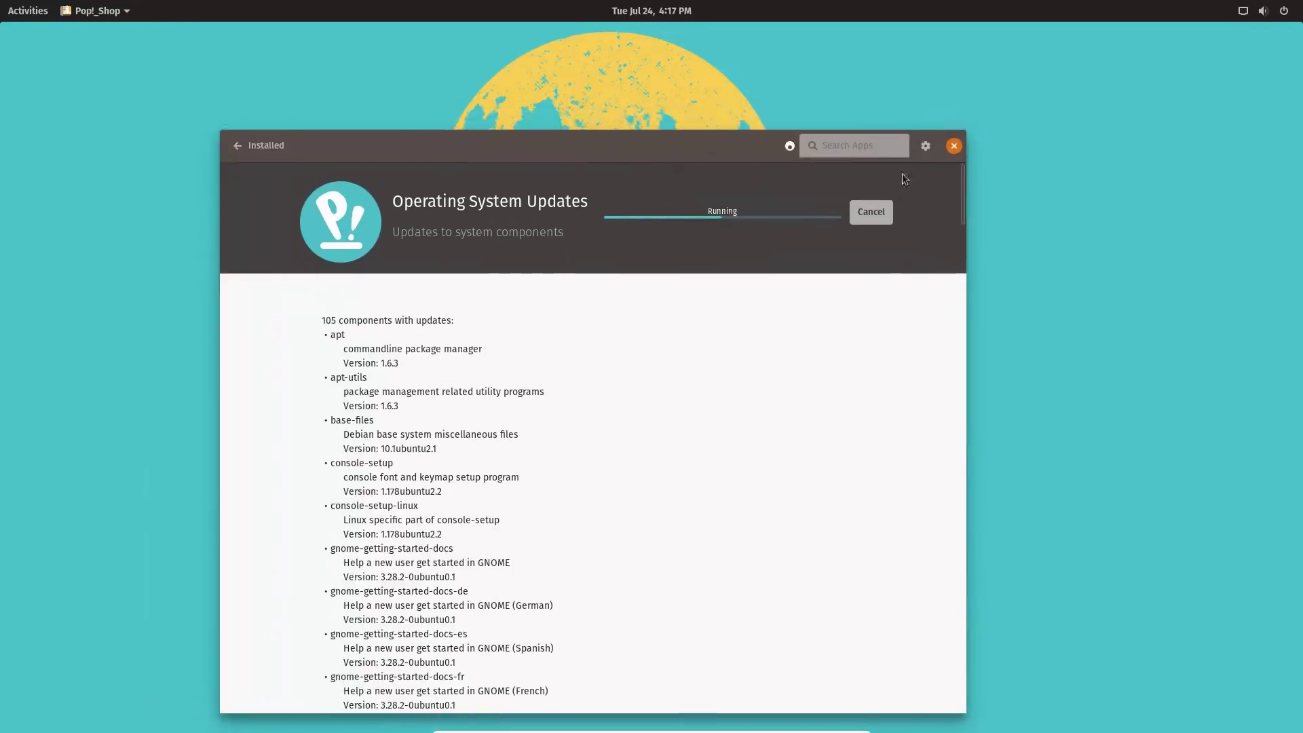
left_click(22, 15)
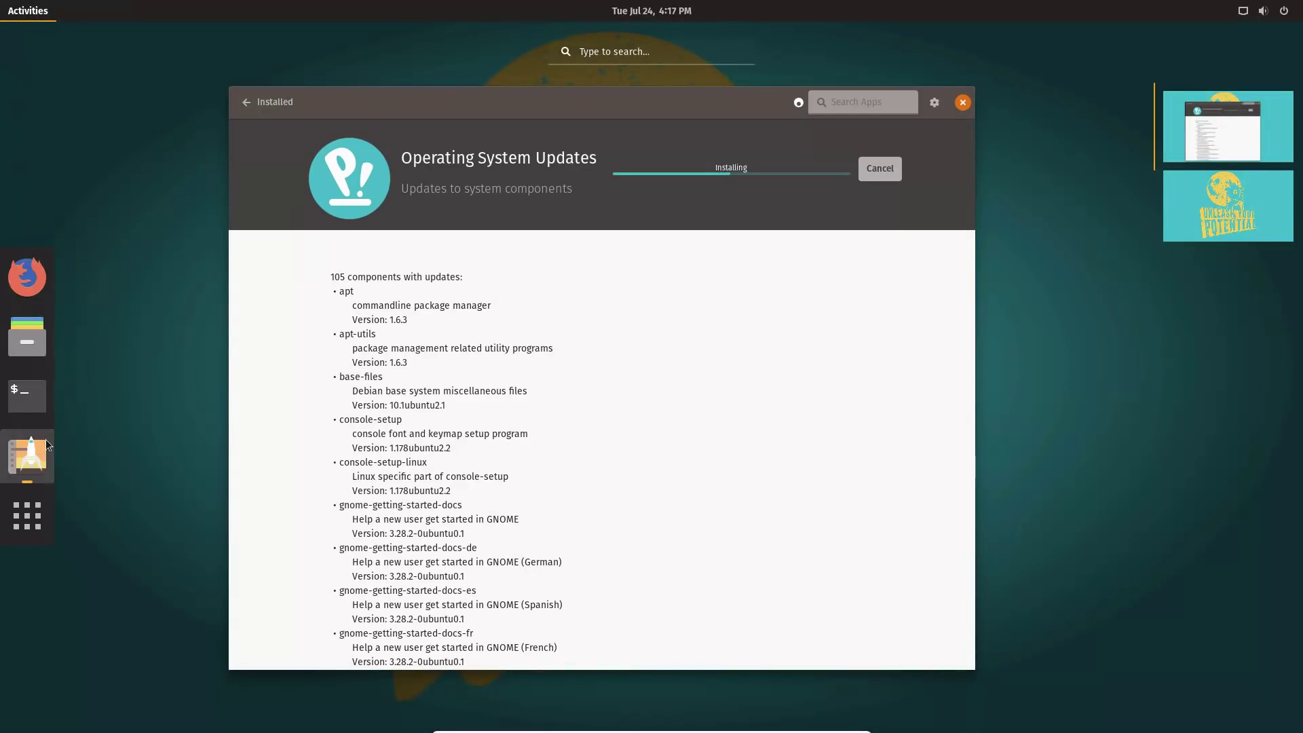
left_click(28, 347)
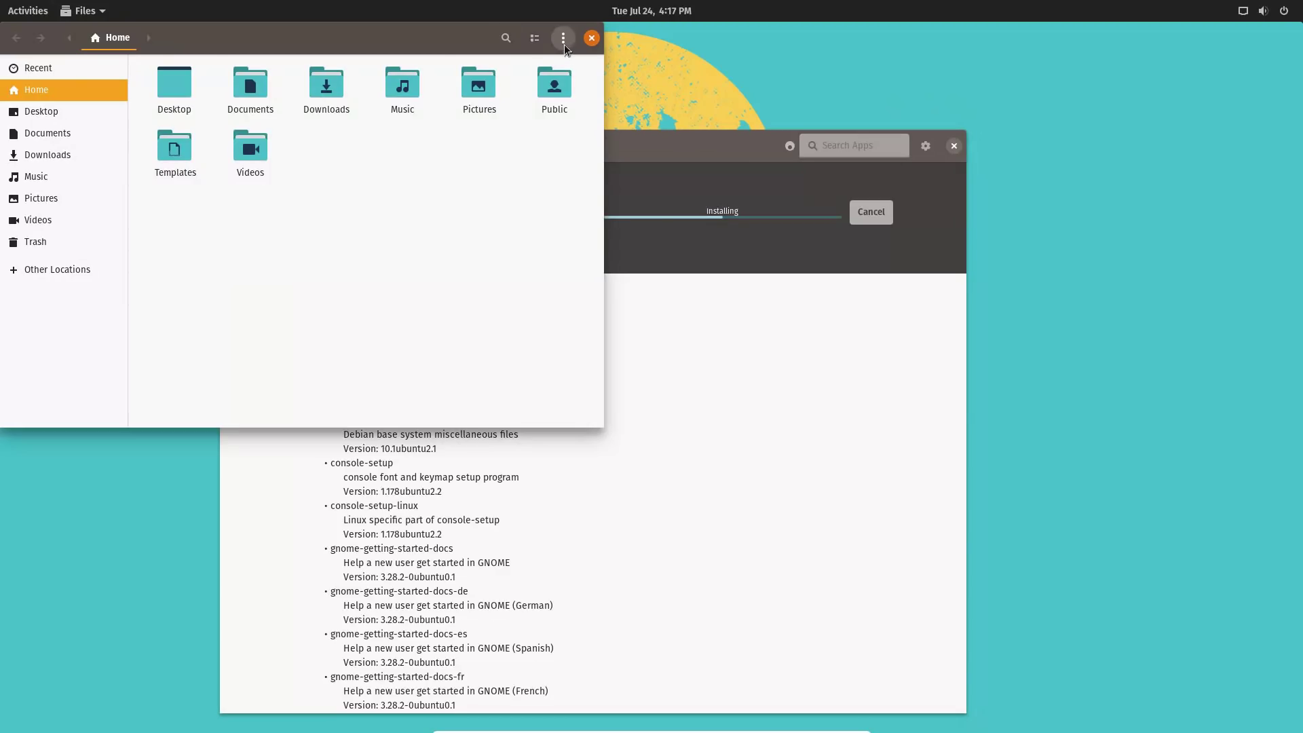
left_click_drag(463, 43, 619, 91)
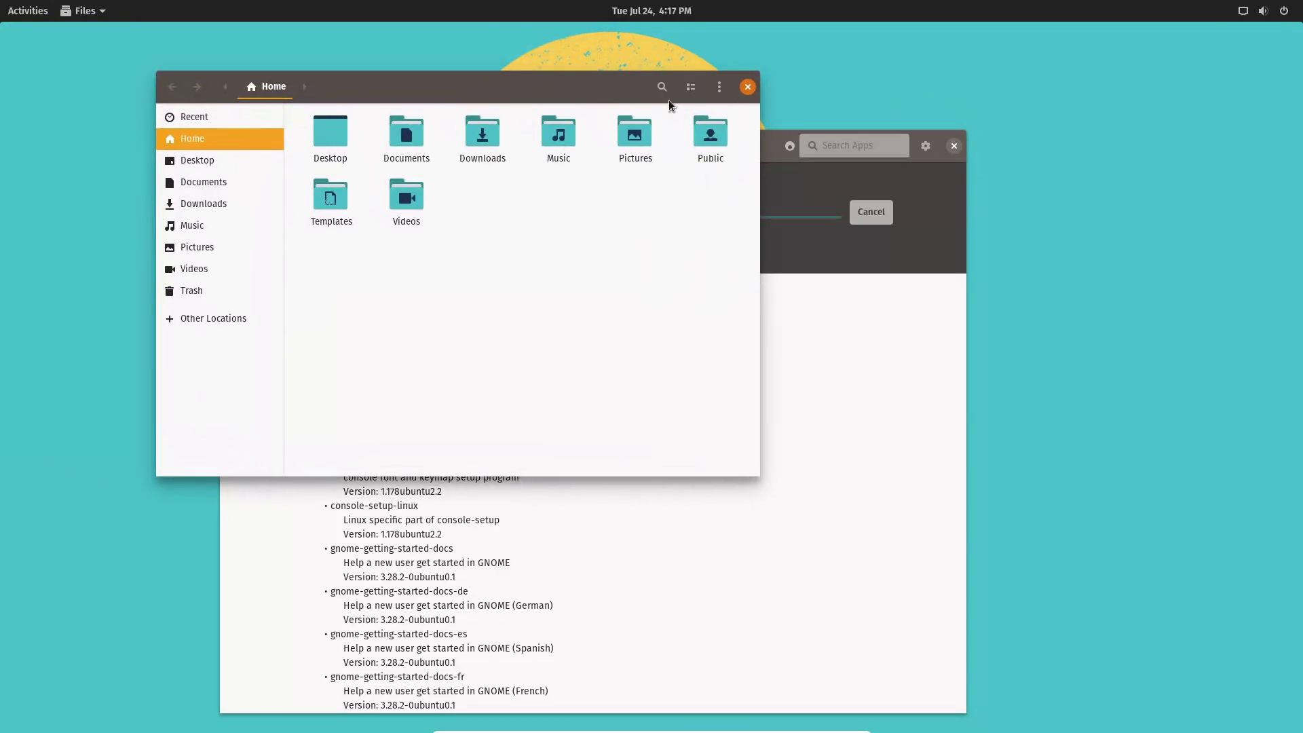
left_click(719, 88)
left_click(504, 60)
left_click_drag(510, 88, 503, 127)
left_click(740, 125)
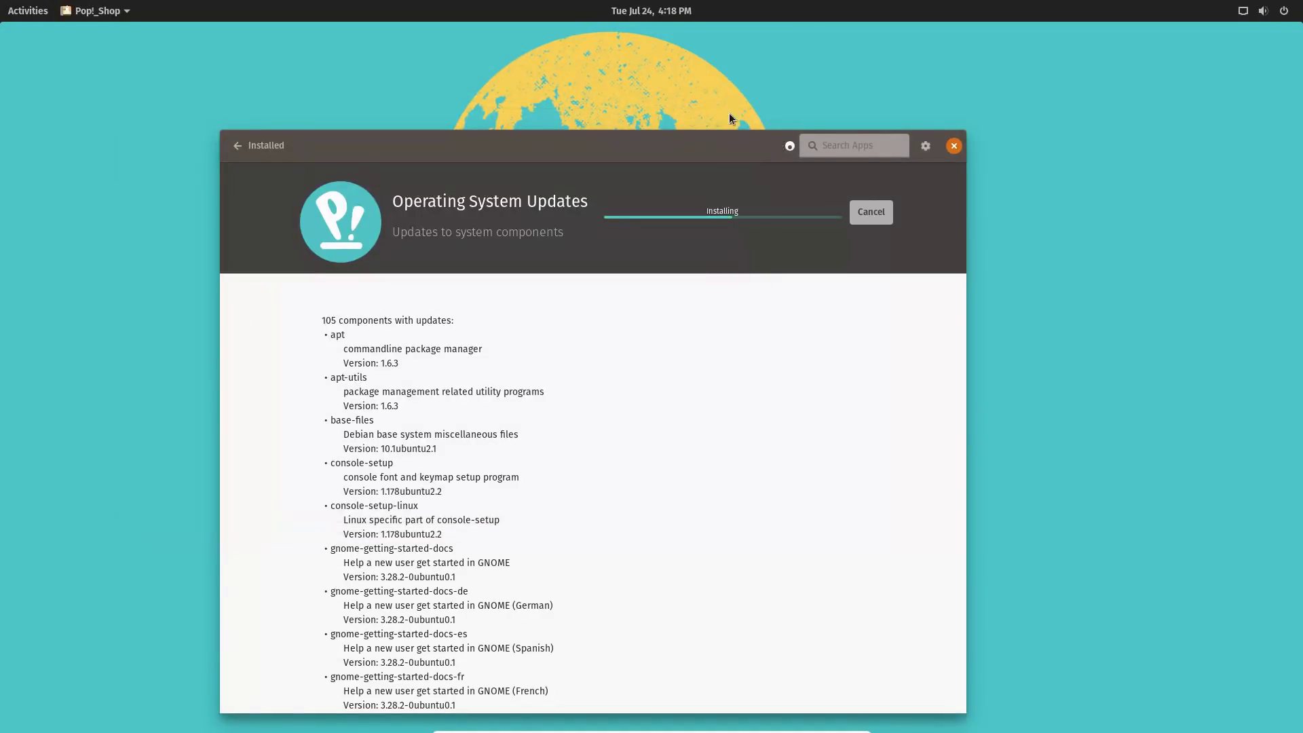
Move the Pop!_Shop window up and right, then open and leave the application grid.
left_click_drag(726, 148, 886, 128)
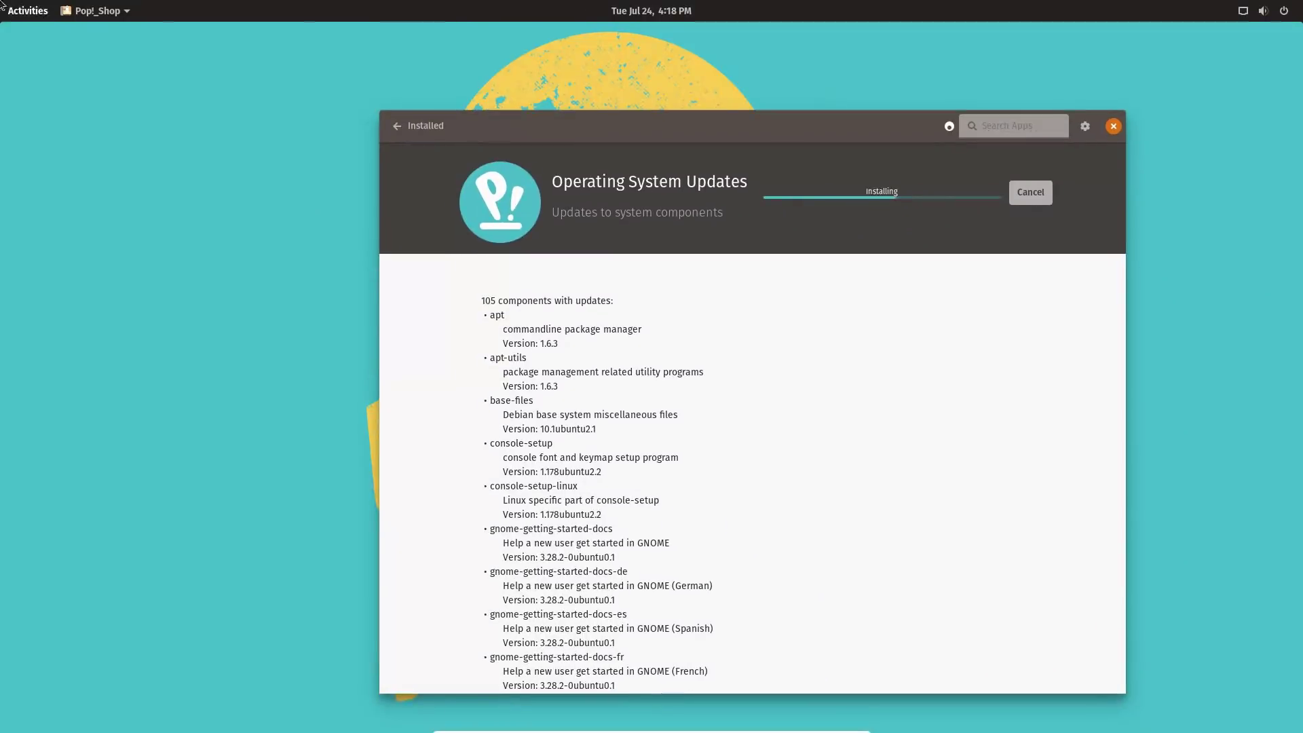
left_click(30, 12)
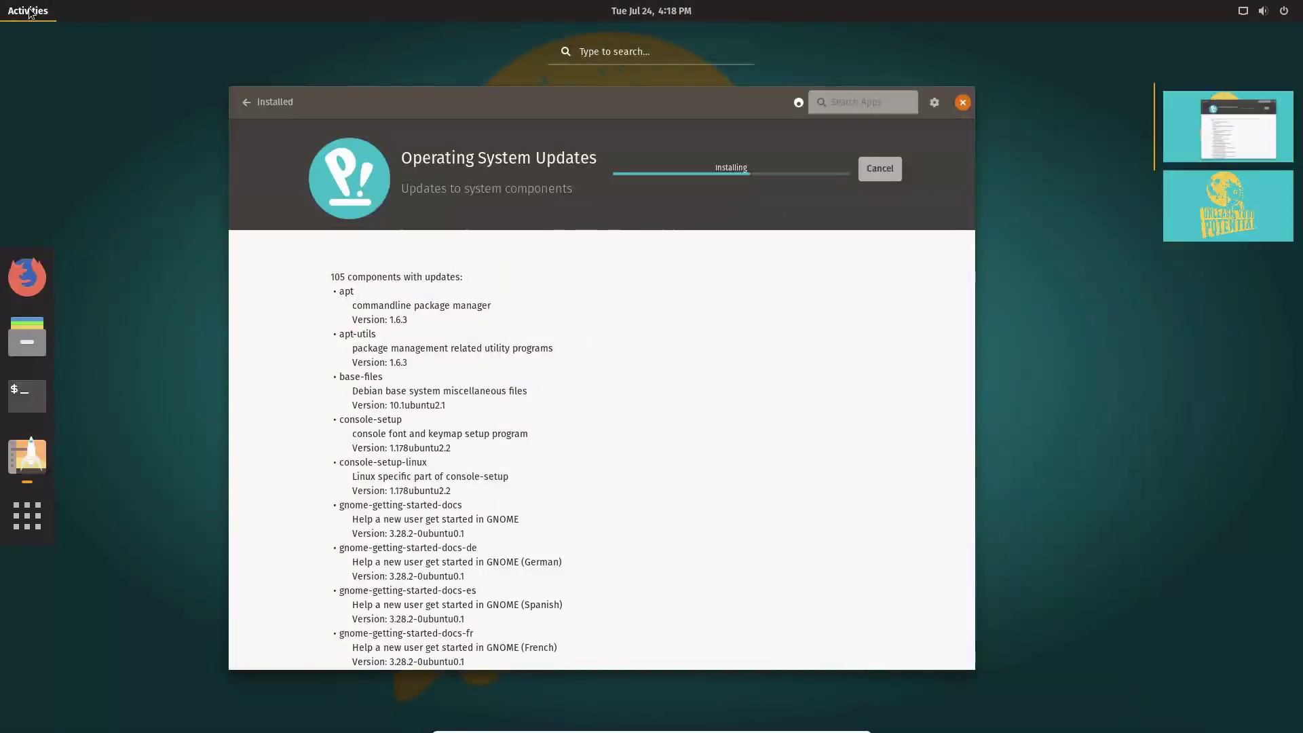
left_click(28, 516)
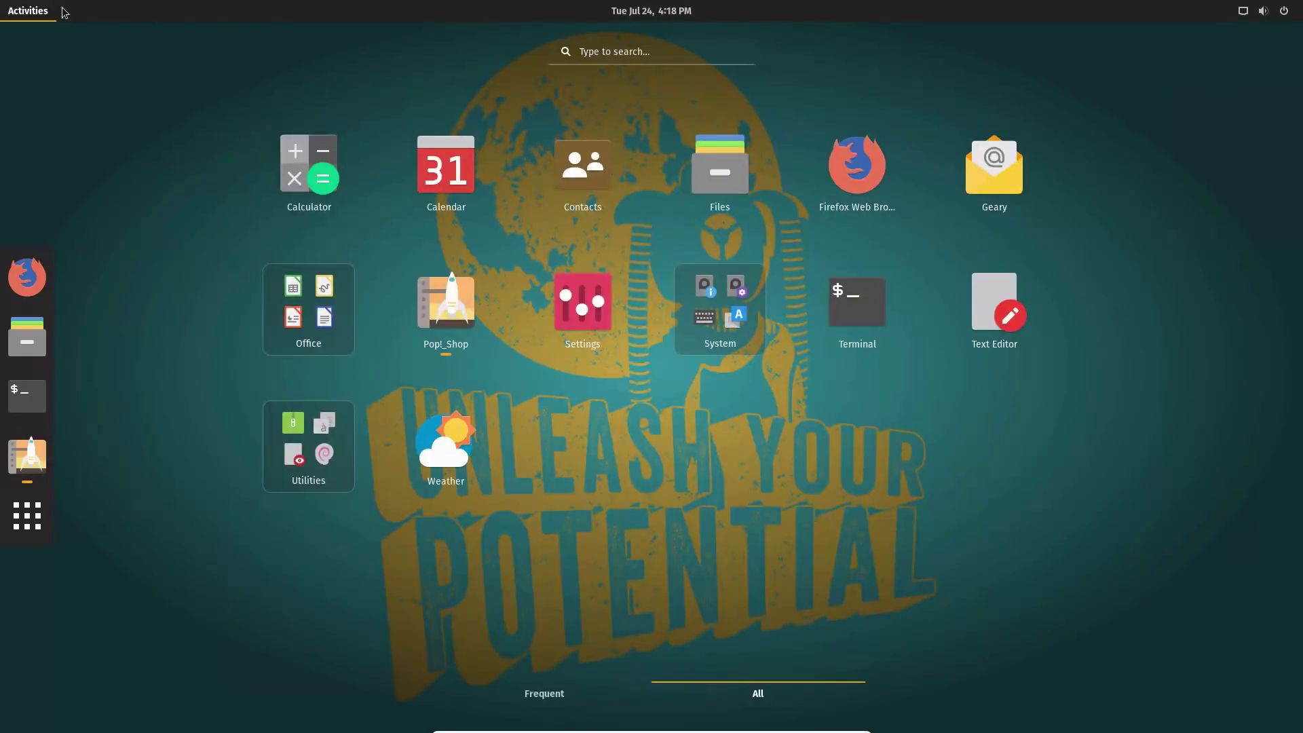
left_click(42, 13)
left_click(42, 13)
left_click(31, 10)
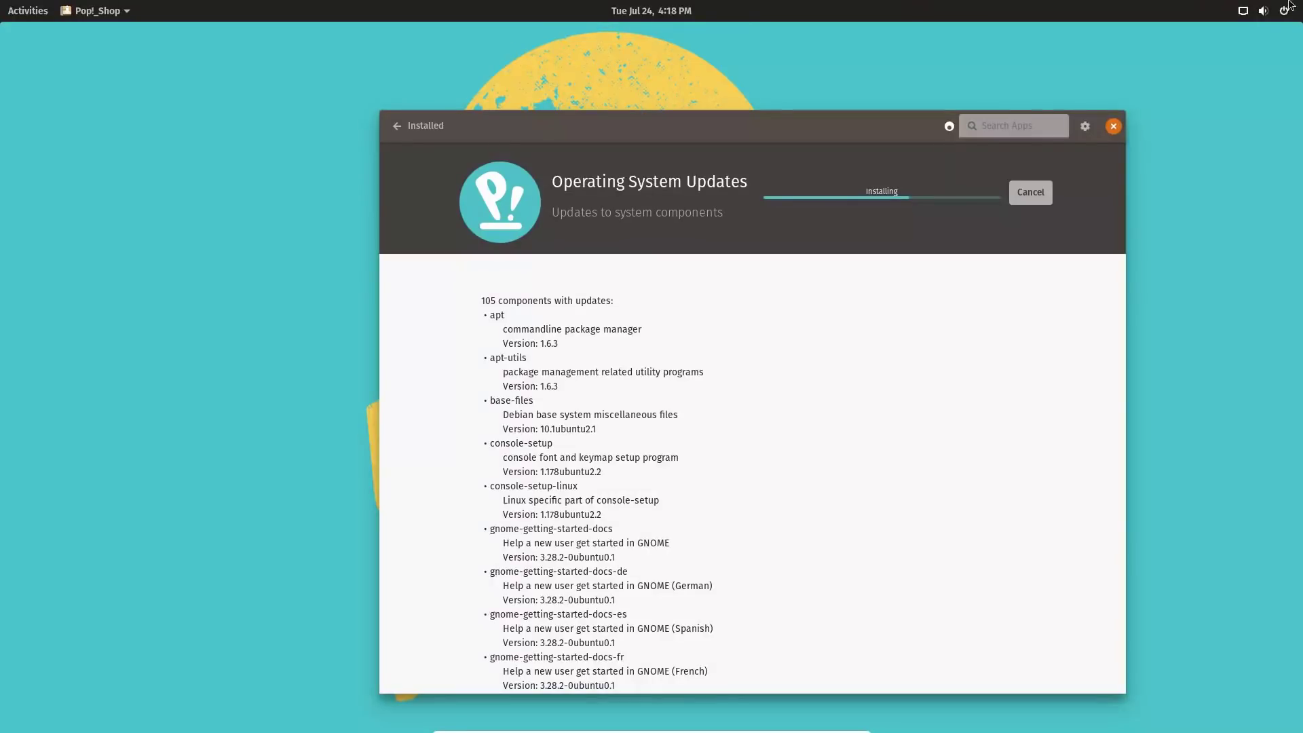
Cancel the Power Off prompt from the system status menu, then reopen that menu.
left_click(1284, 12)
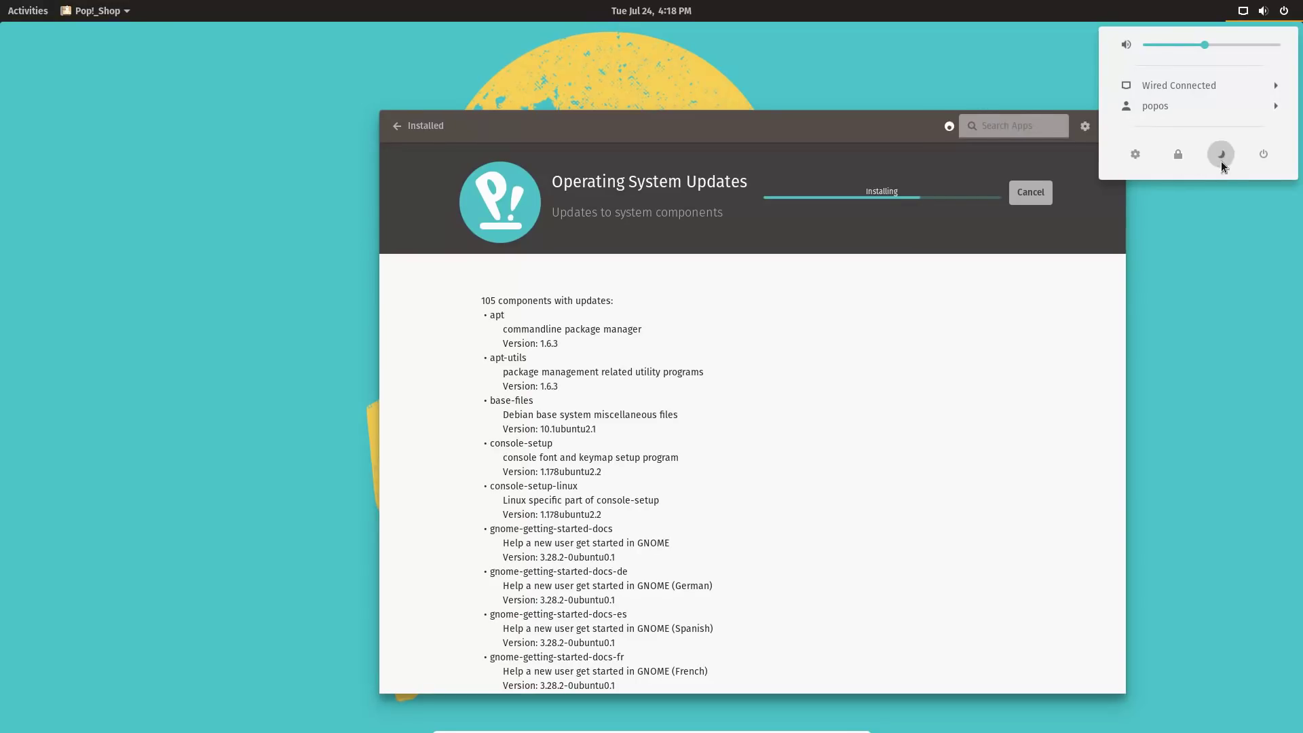
left_click(1272, 154)
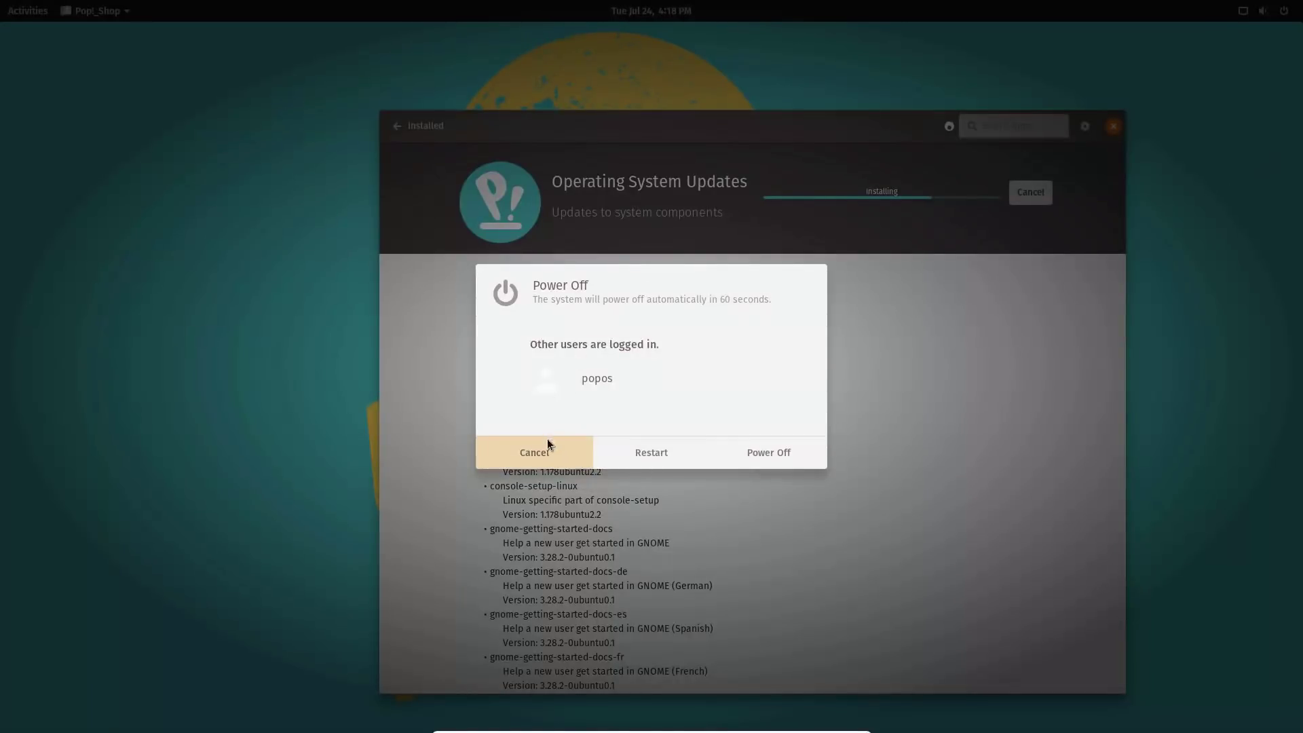
left_click(564, 448)
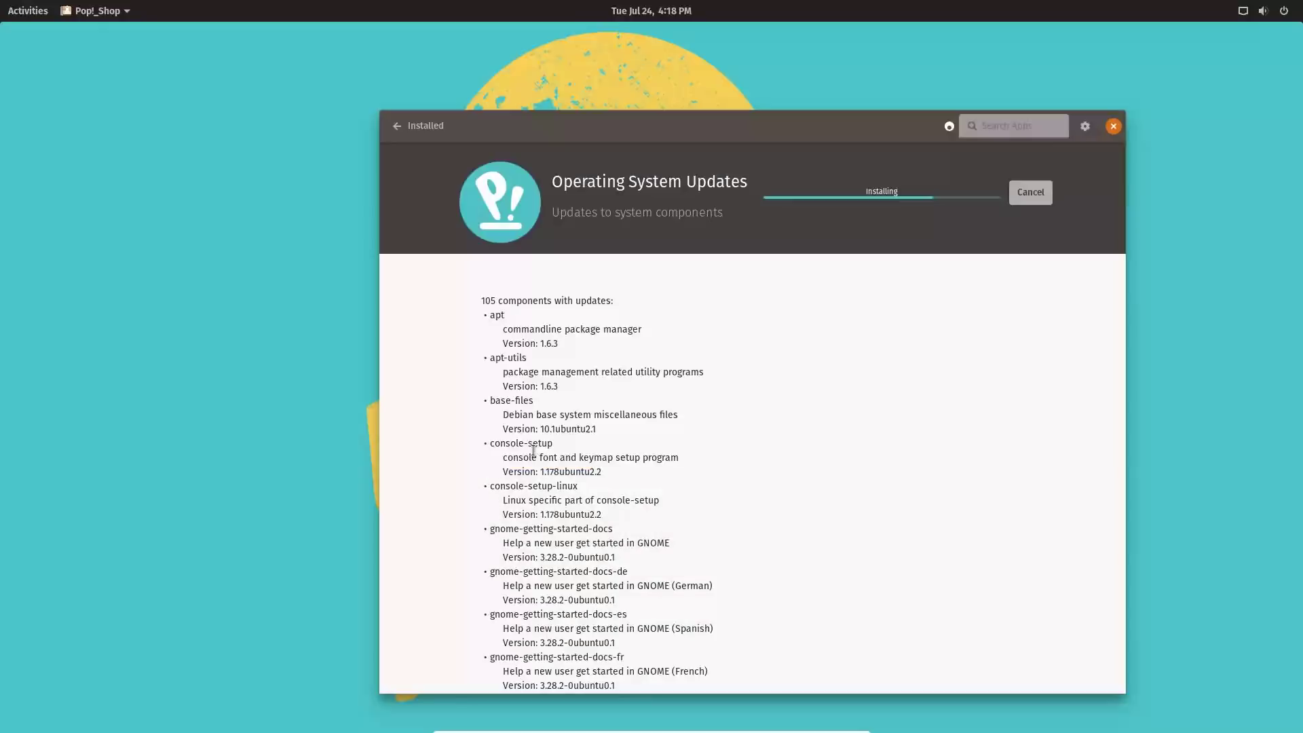
left_click(1291, 17)
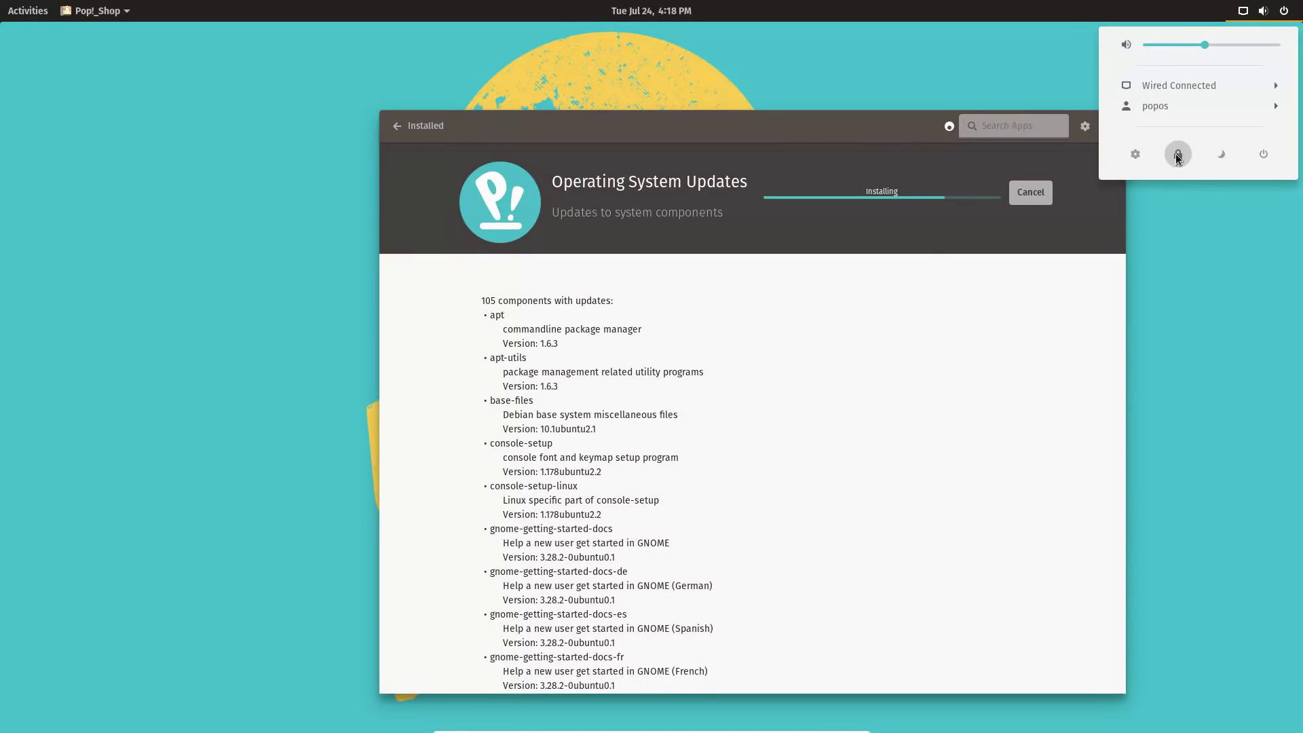
In Settings > Background, set the Pop! planet wallpaper as the desktop background.
left_click(1132, 158)
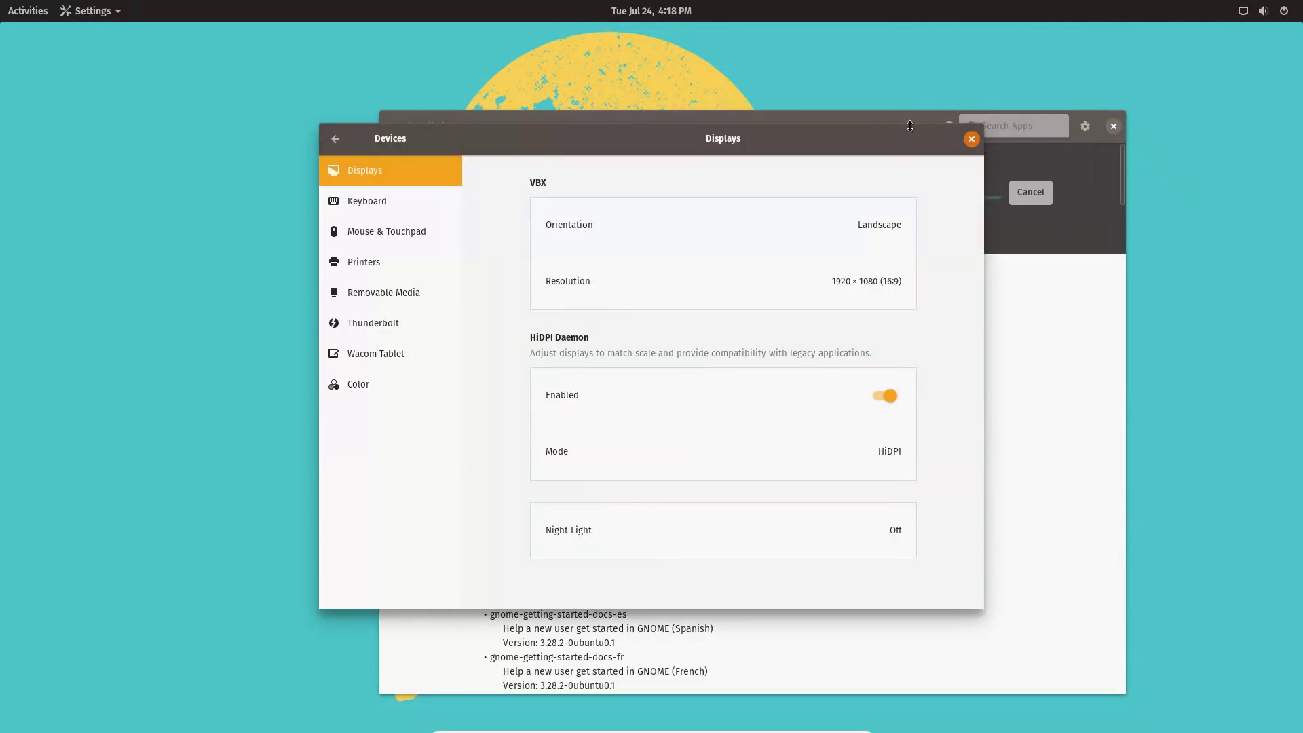
left_click(336, 136)
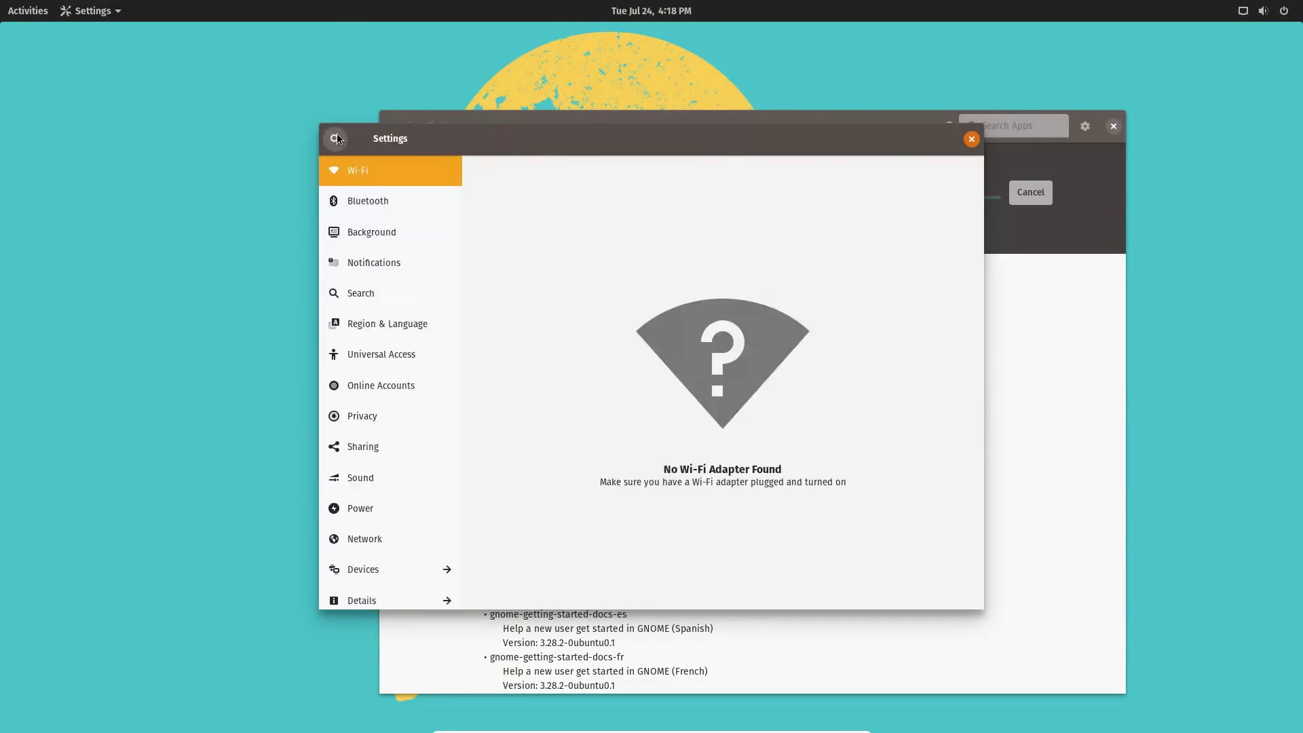
left_click(385, 202)
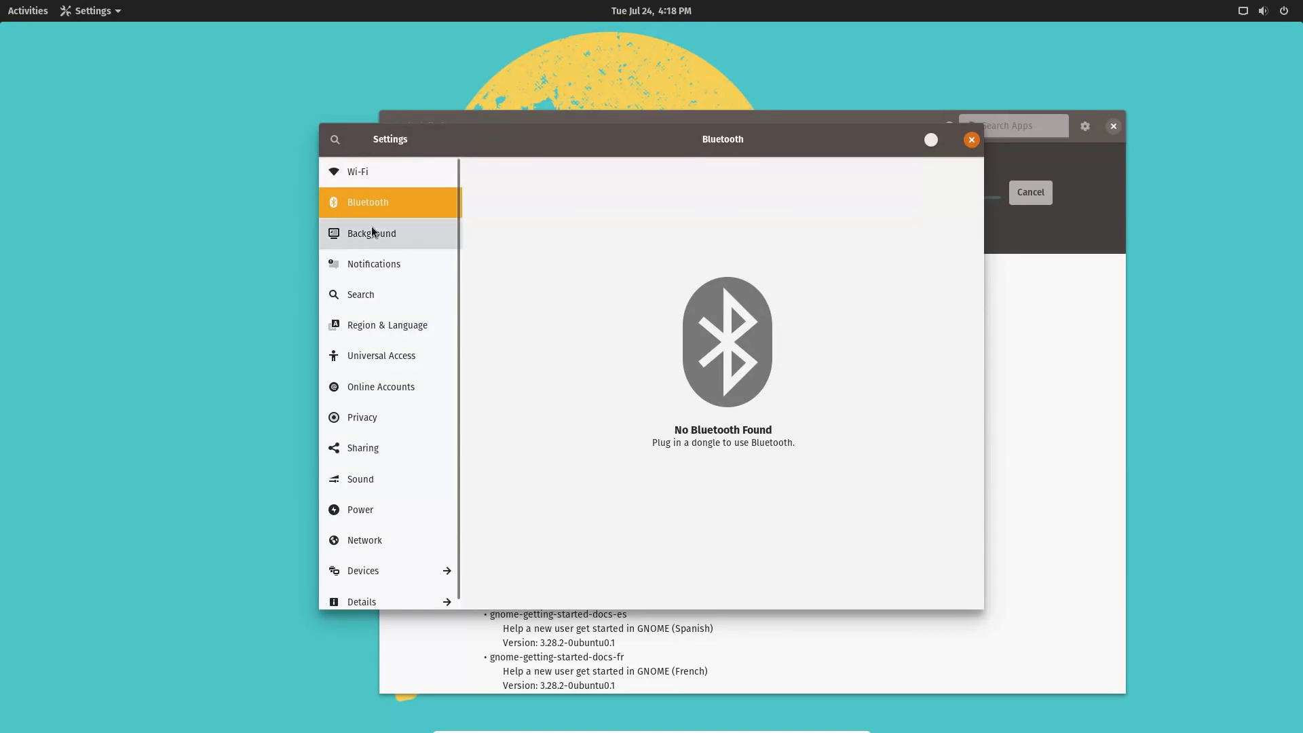
left_click(418, 231)
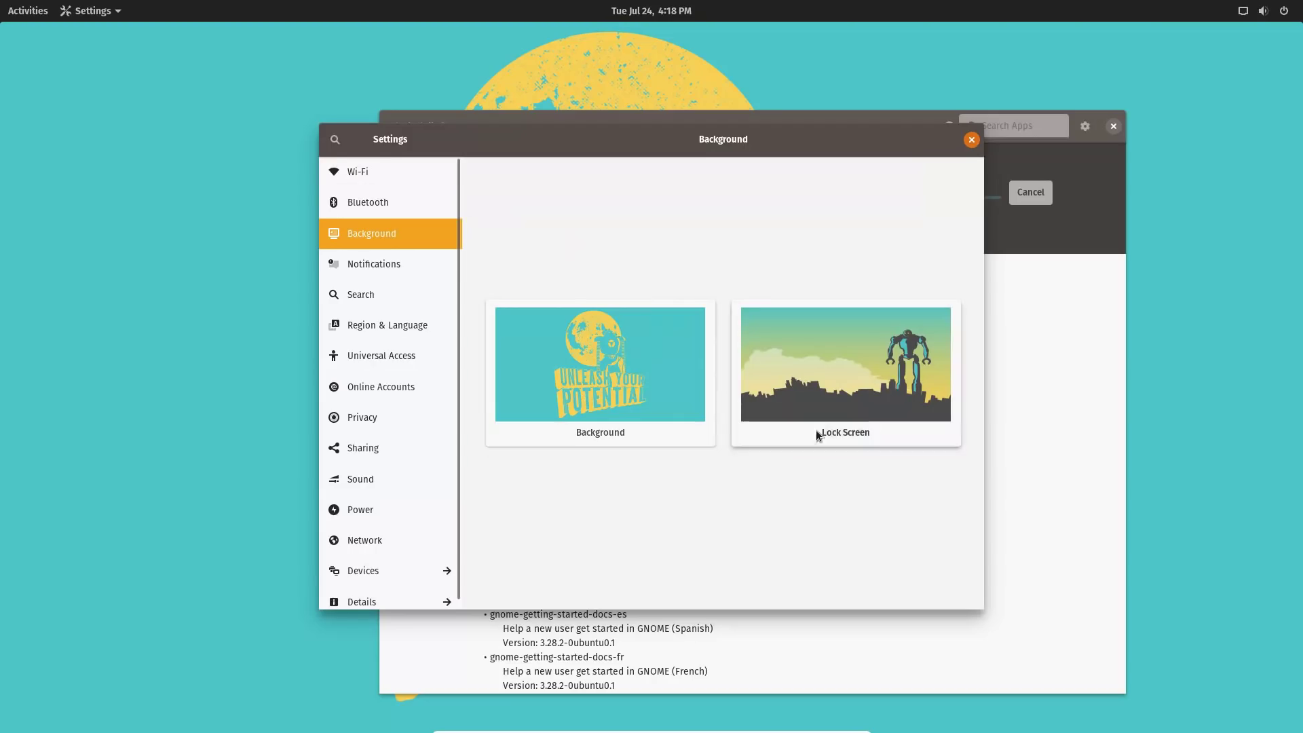
left_click(630, 377)
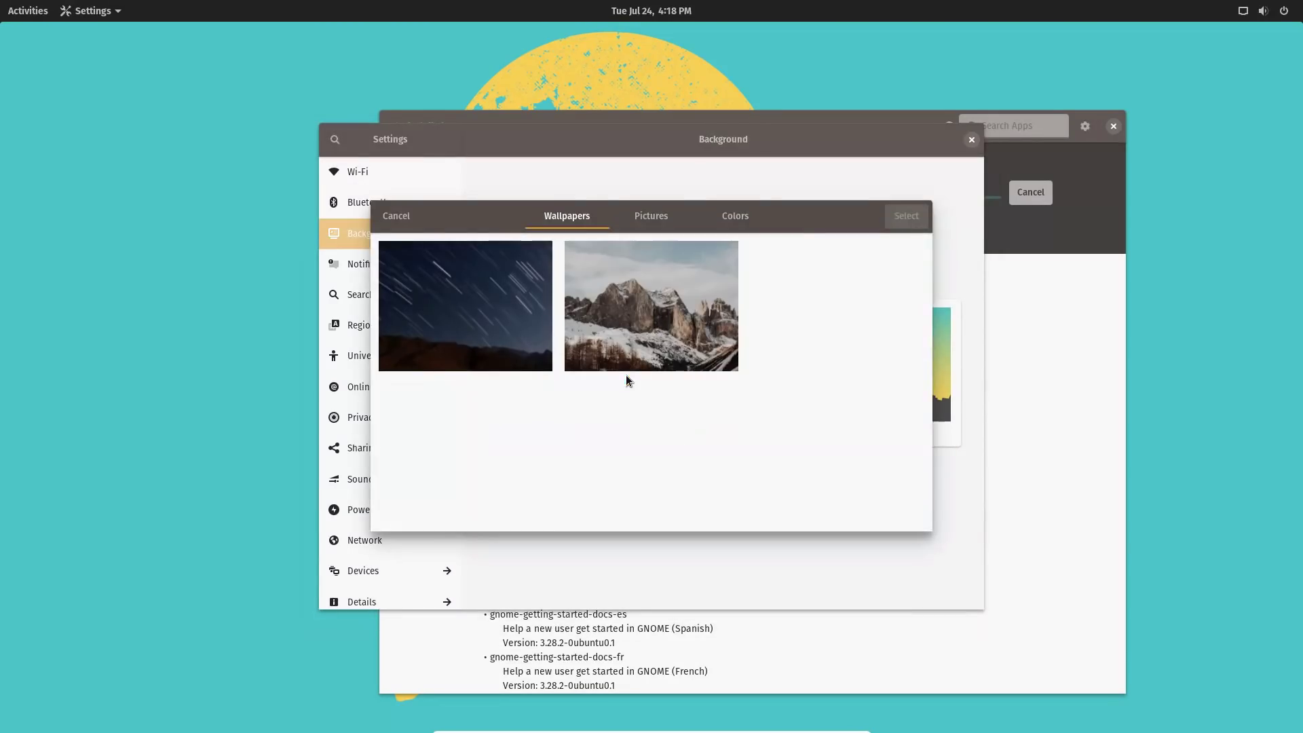
scroll(746, 327, "down", 2)
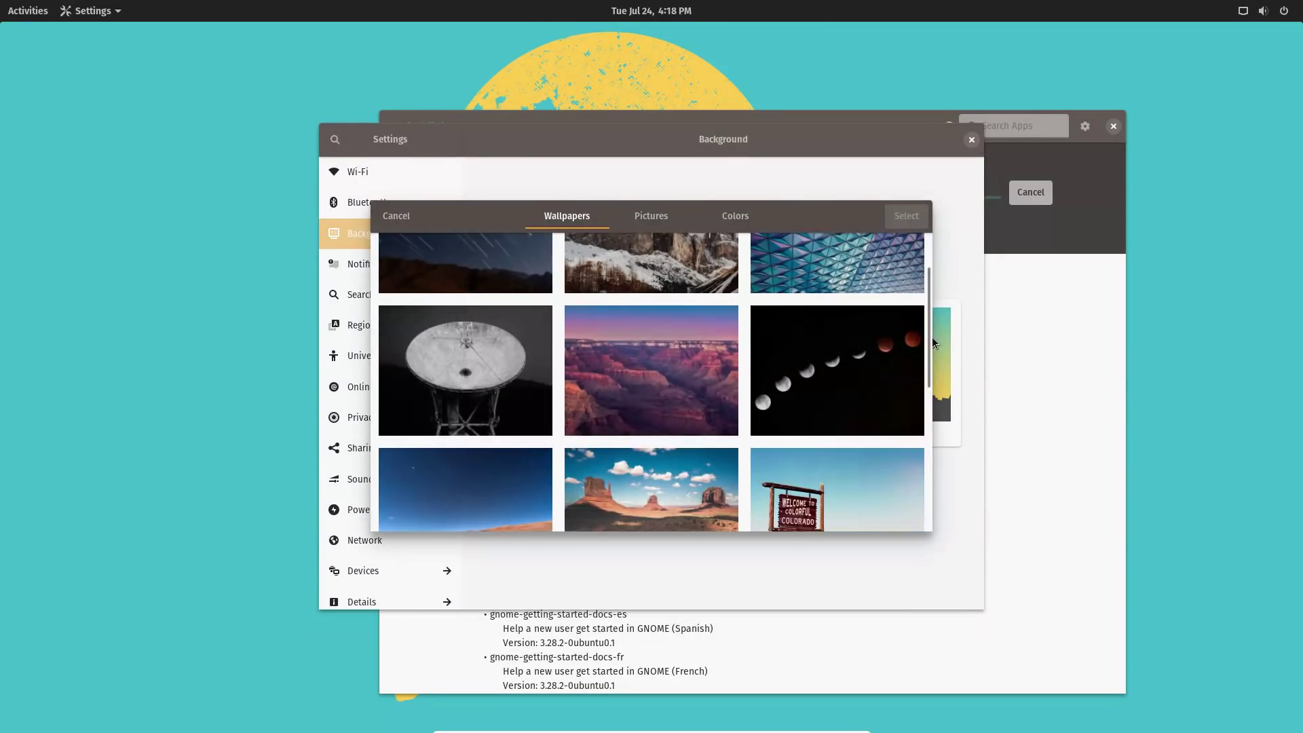
mouse_move(930, 346)
left_mouse_down()
mouse_move(946, 445)
mouse_move(944, 479)
mouse_move(941, 399)
mouse_move(945, 438)
mouse_move(922, 500)
mouse_move(934, 590)
mouse_move(923, 390)
left_mouse_up()
left_click(865, 324)
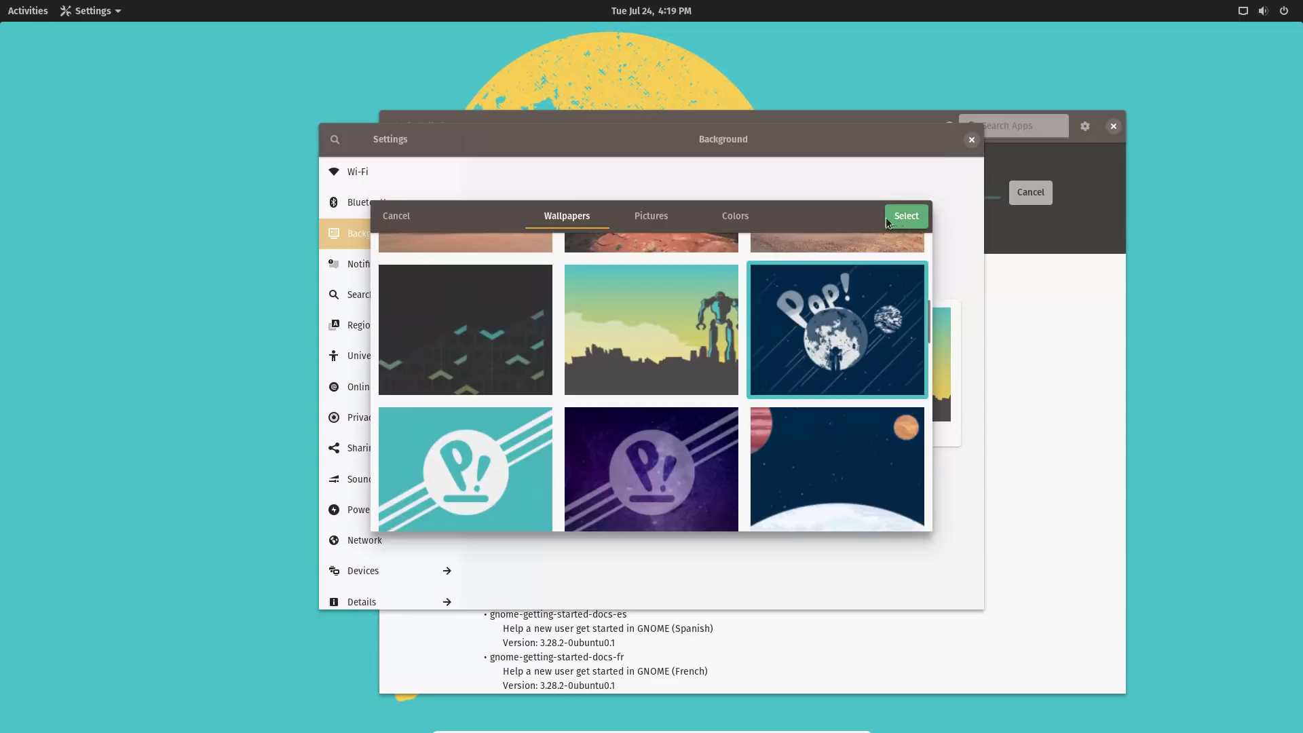
left_click(904, 217)
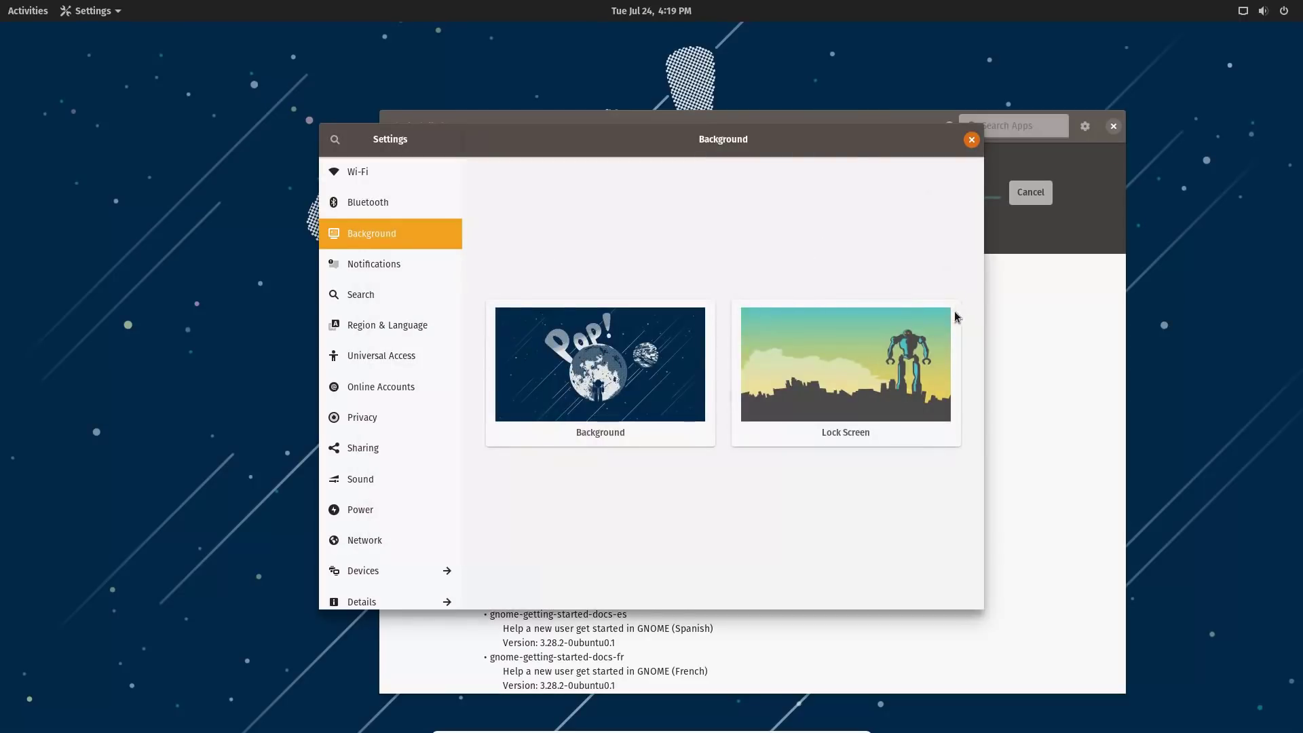
Set the purple Pop! logo wallpaper as the lock screen background.
left_click(870, 353)
left_click_drag(929, 271, 925, 354)
left_click(616, 394)
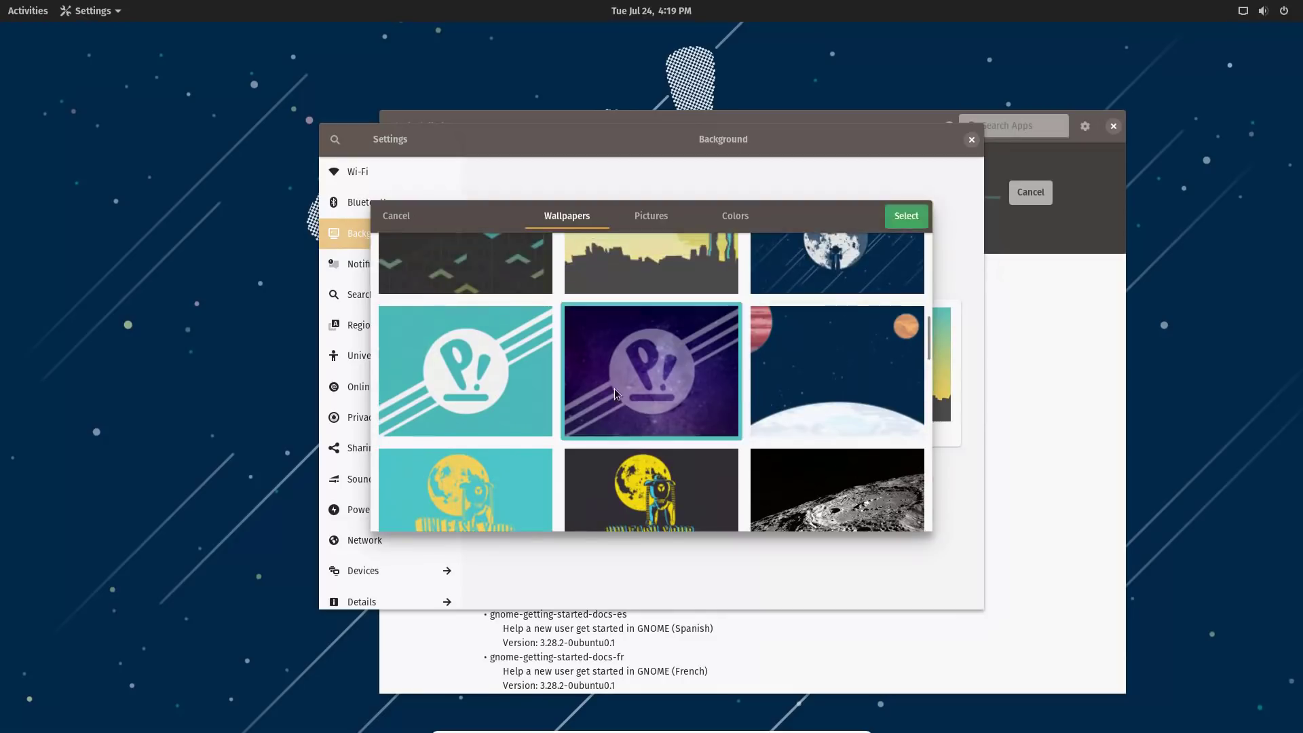
left_click(906, 217)
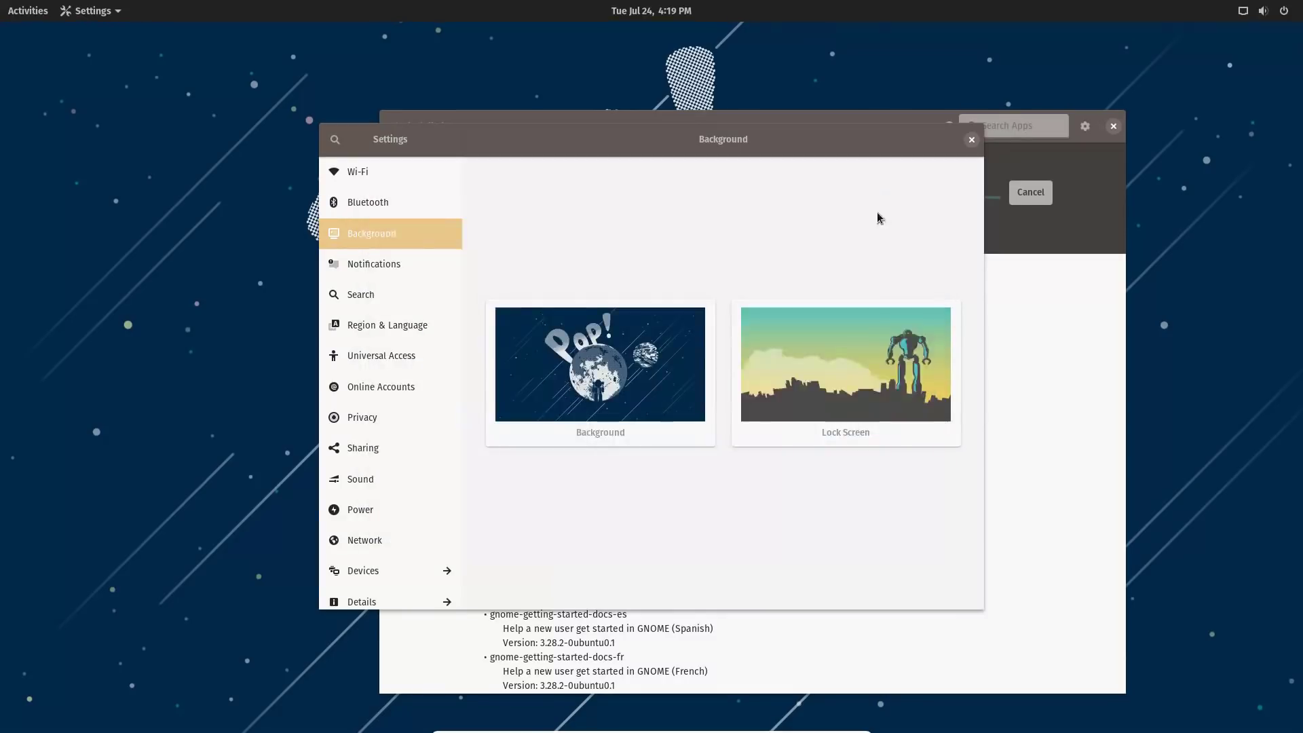
left_click(390, 260)
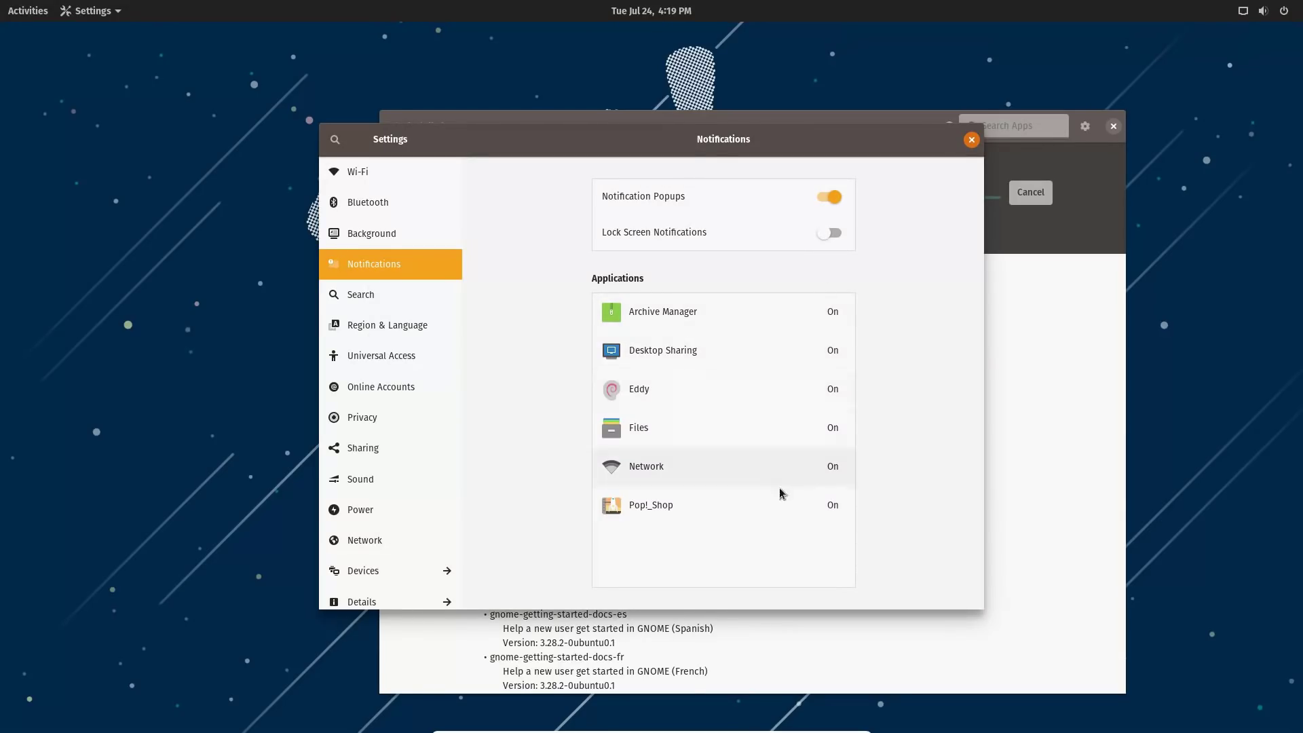
Browse the Search, Region, Universal Access, Online Accounts, Privacy, Sharing, Sound, Power and Network pages.
left_click(401, 293)
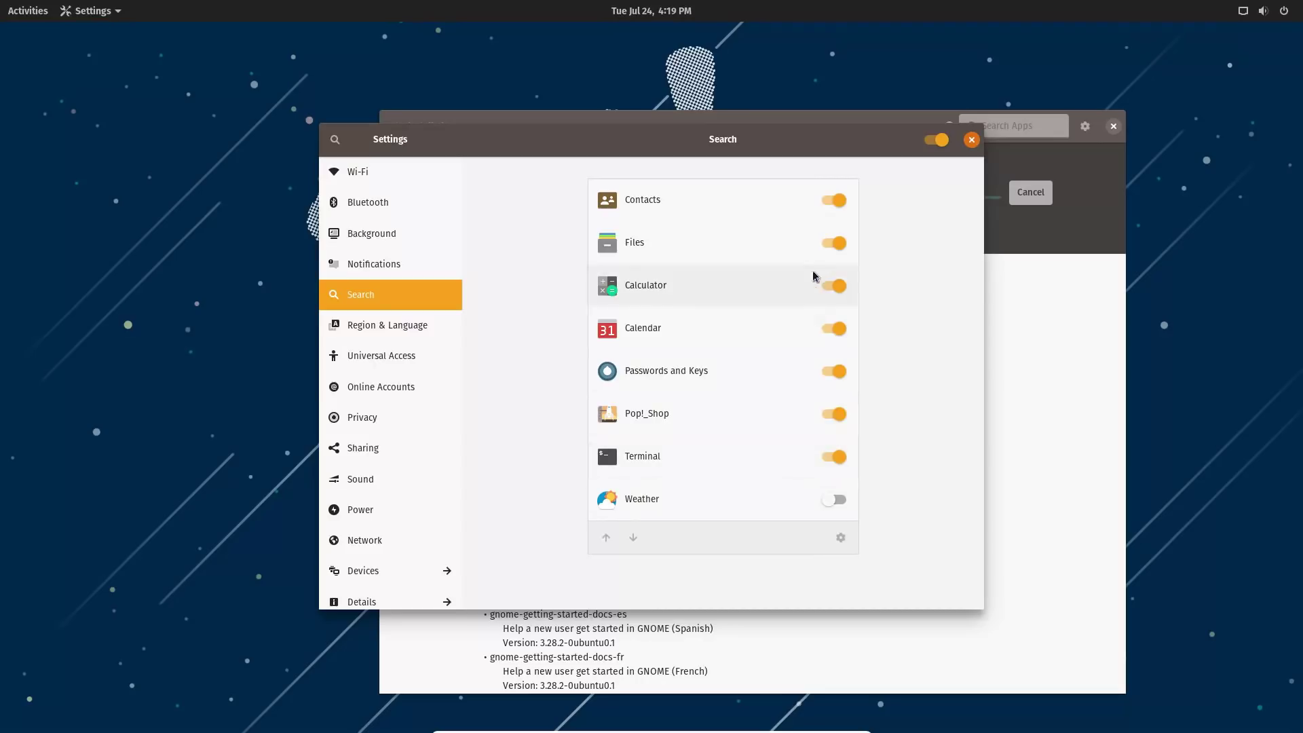
left_click(372, 339)
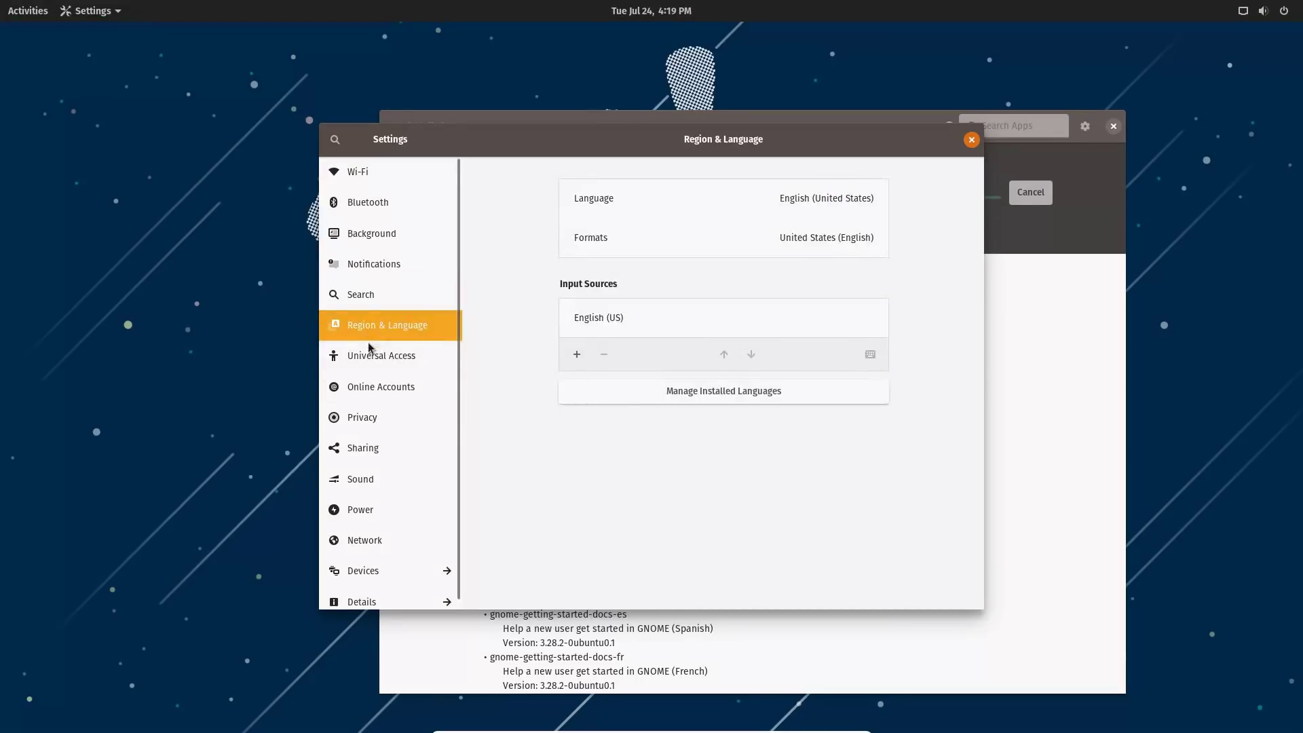
left_click(372, 354)
left_click(376, 390)
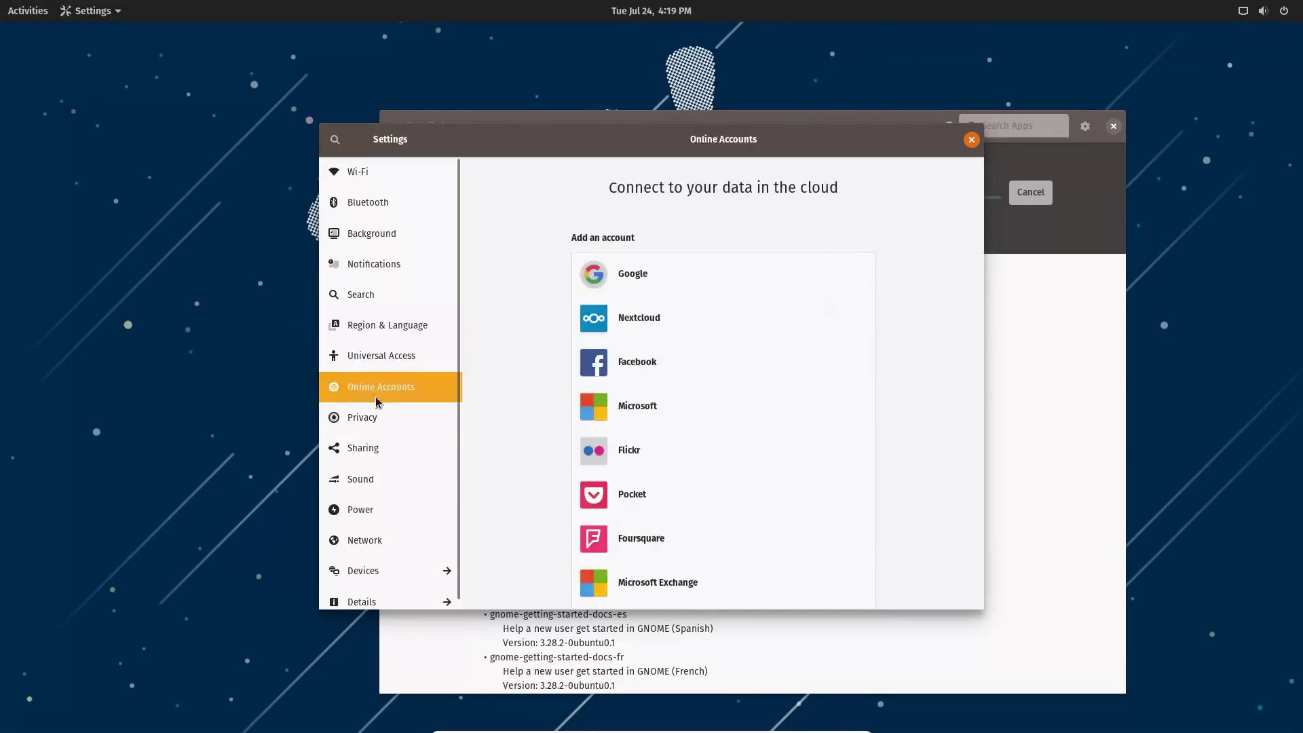
left_click(390, 429)
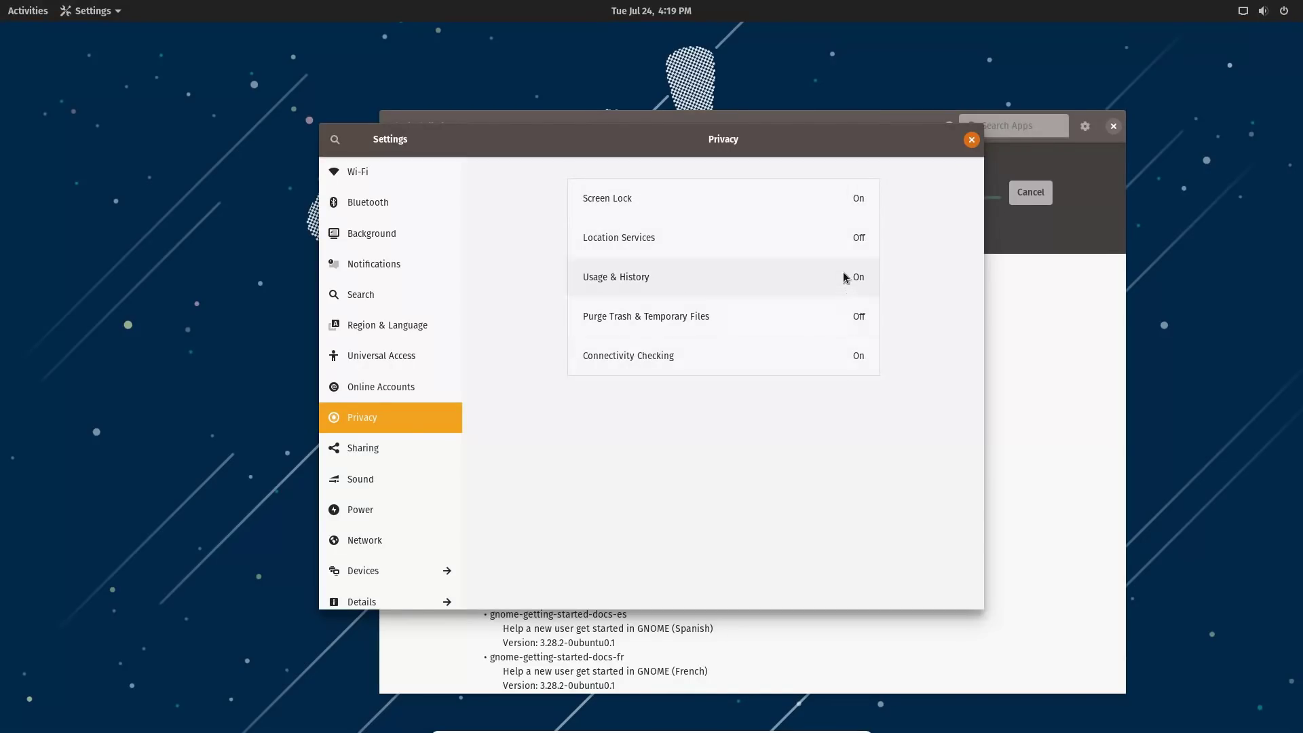
left_click(403, 446)
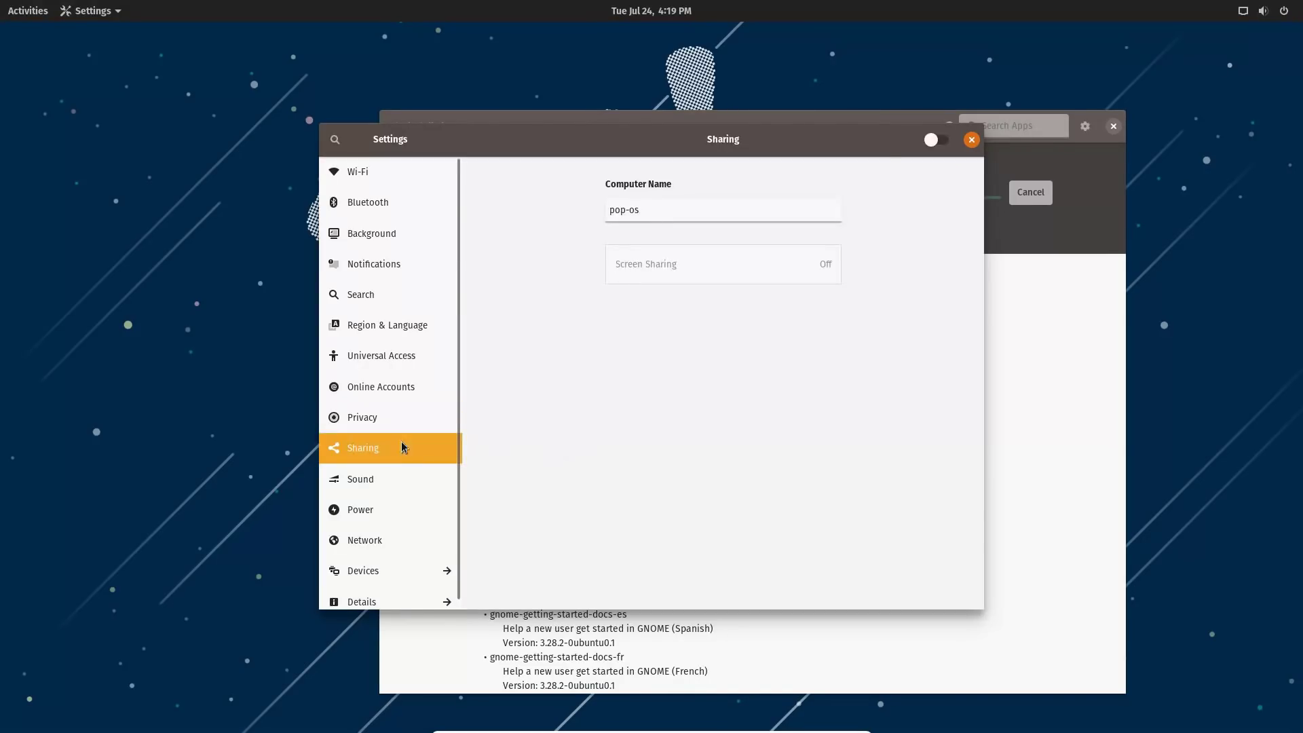
left_click(378, 484)
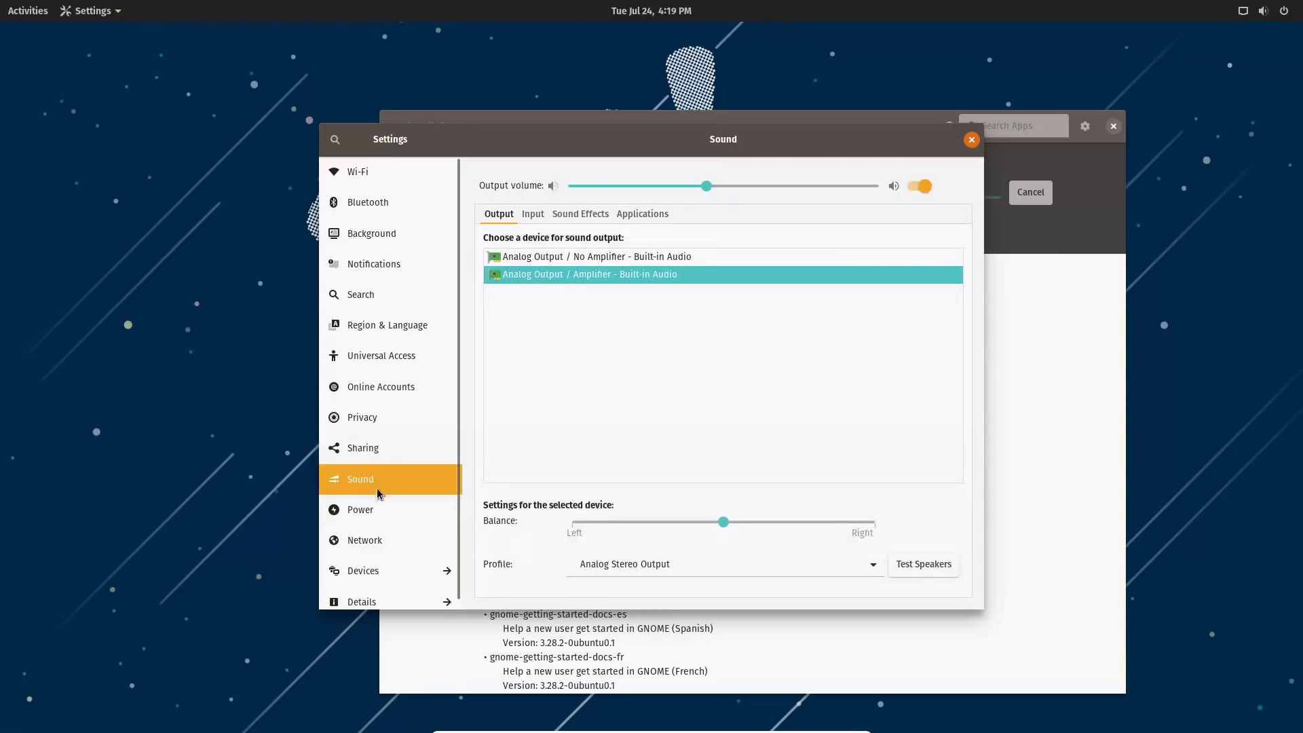
left_click(372, 520)
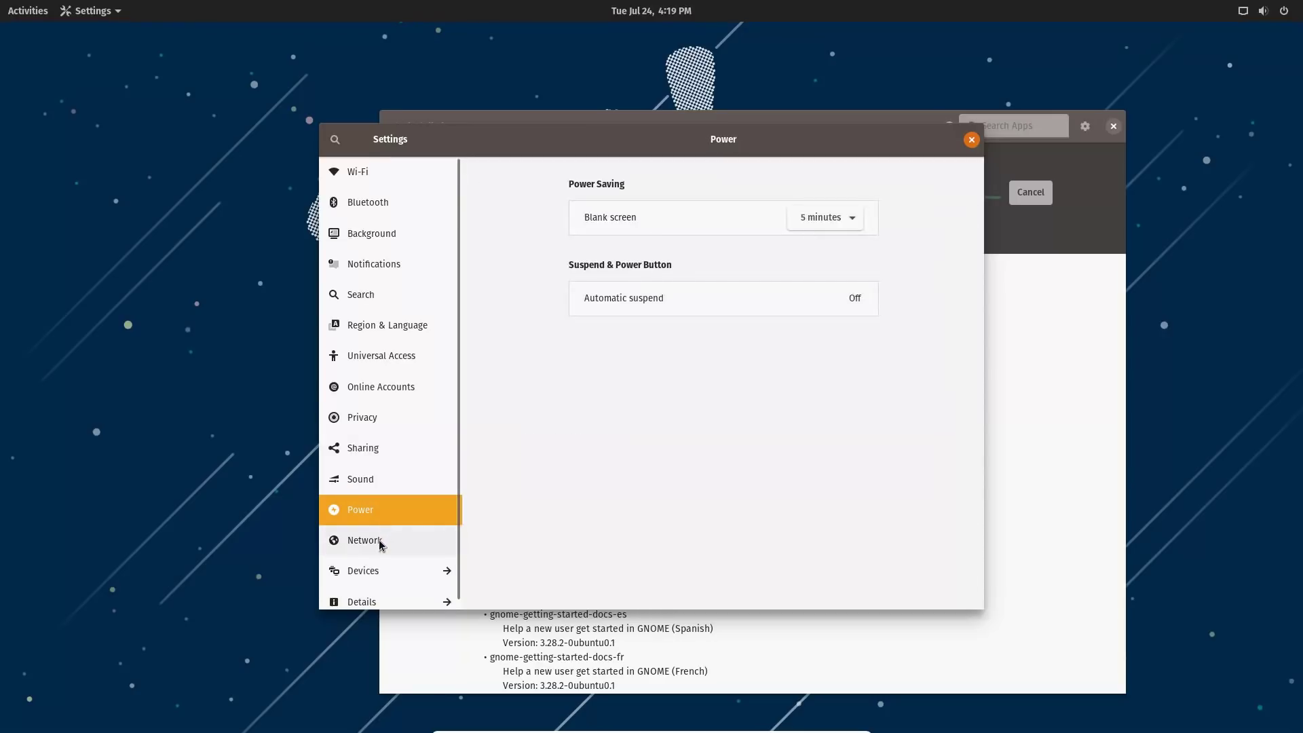
left_click(380, 543)
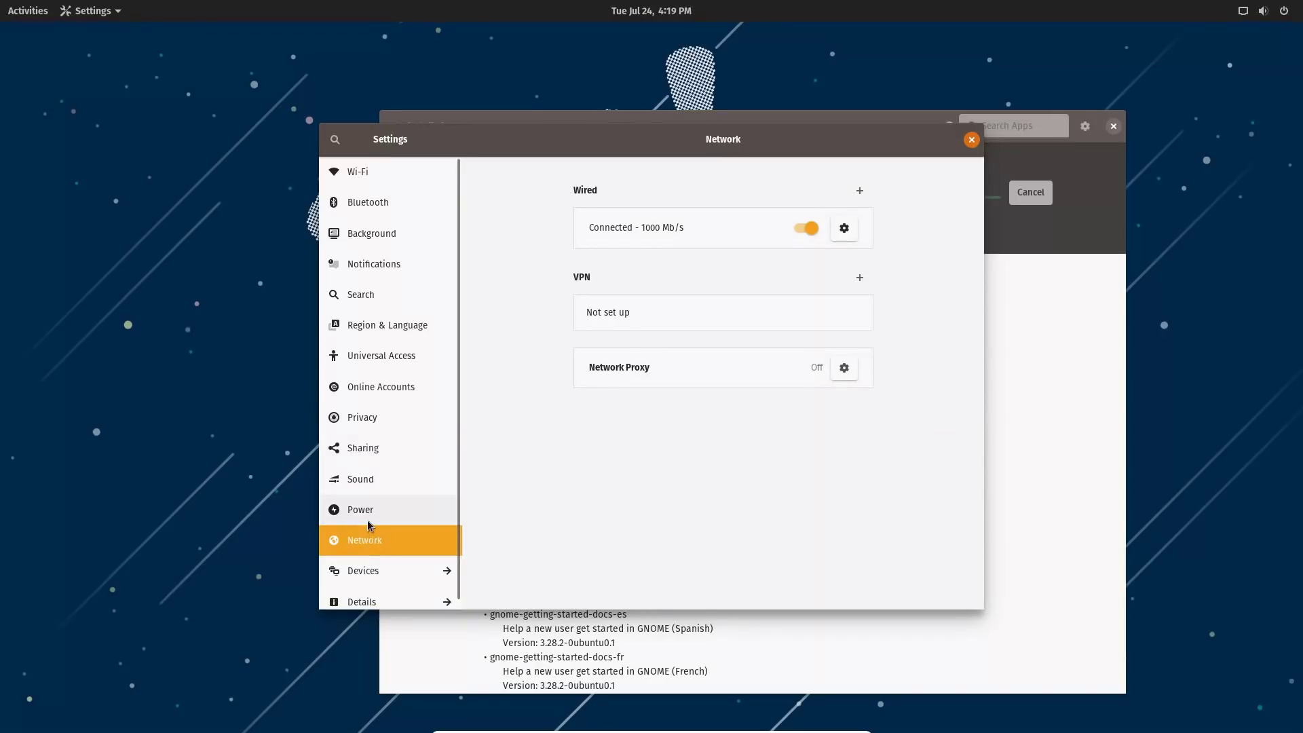
Return to Power settings and keep the blank screen delay at 5 minutes.
left_click(381, 513)
left_click(849, 217)
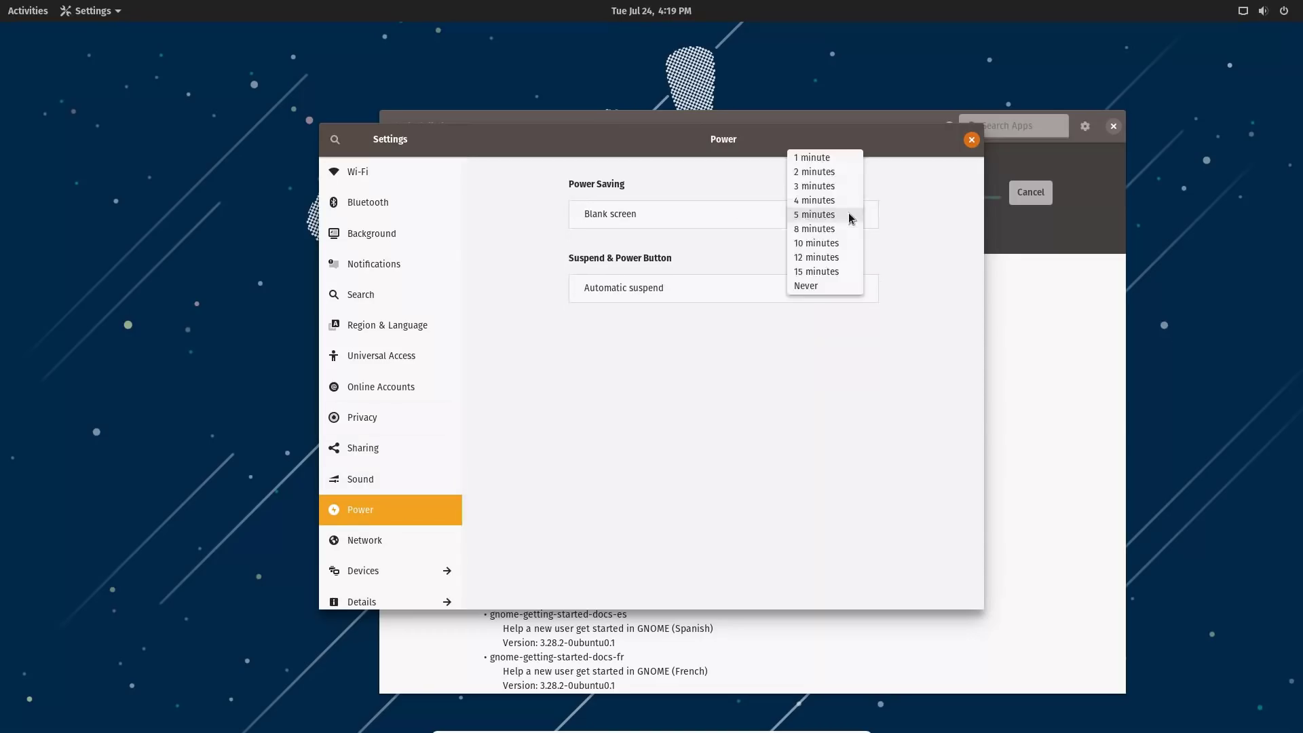
left_click(832, 215)
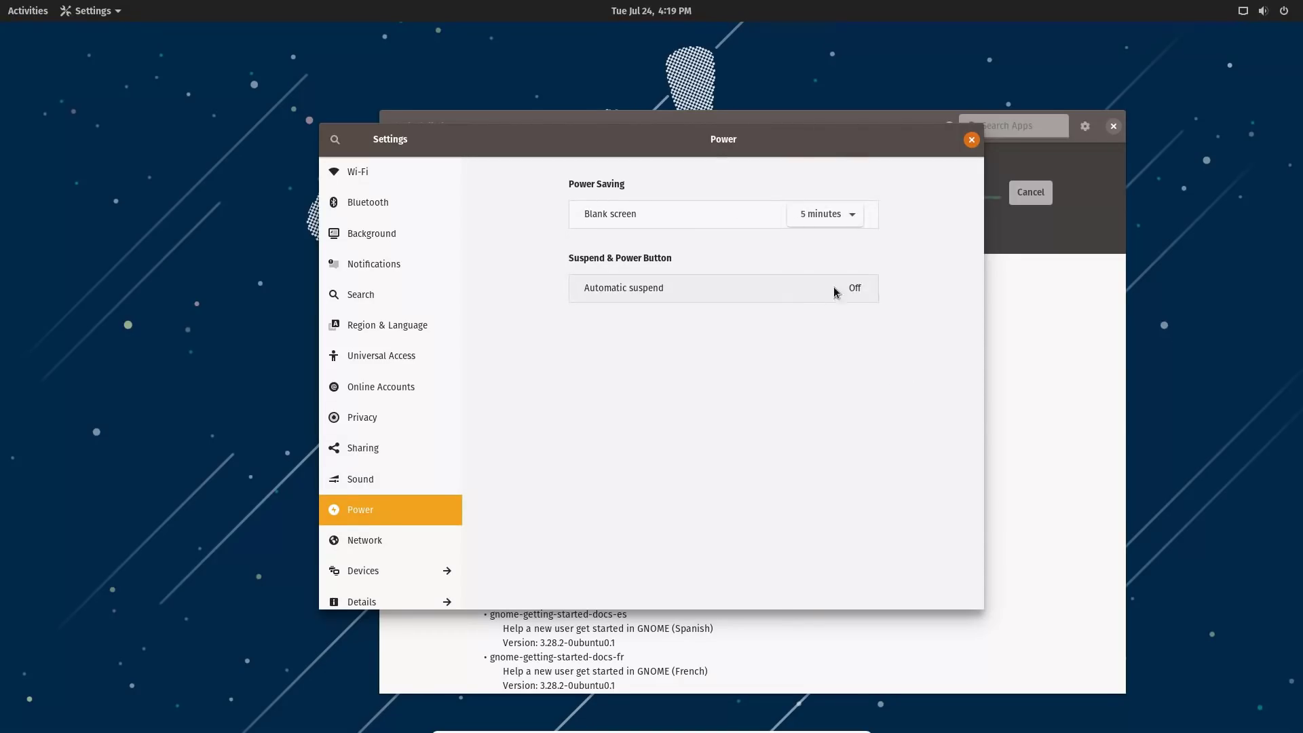
Visit Network and Devices, close Settings, and show all installed applications.
left_click(368, 542)
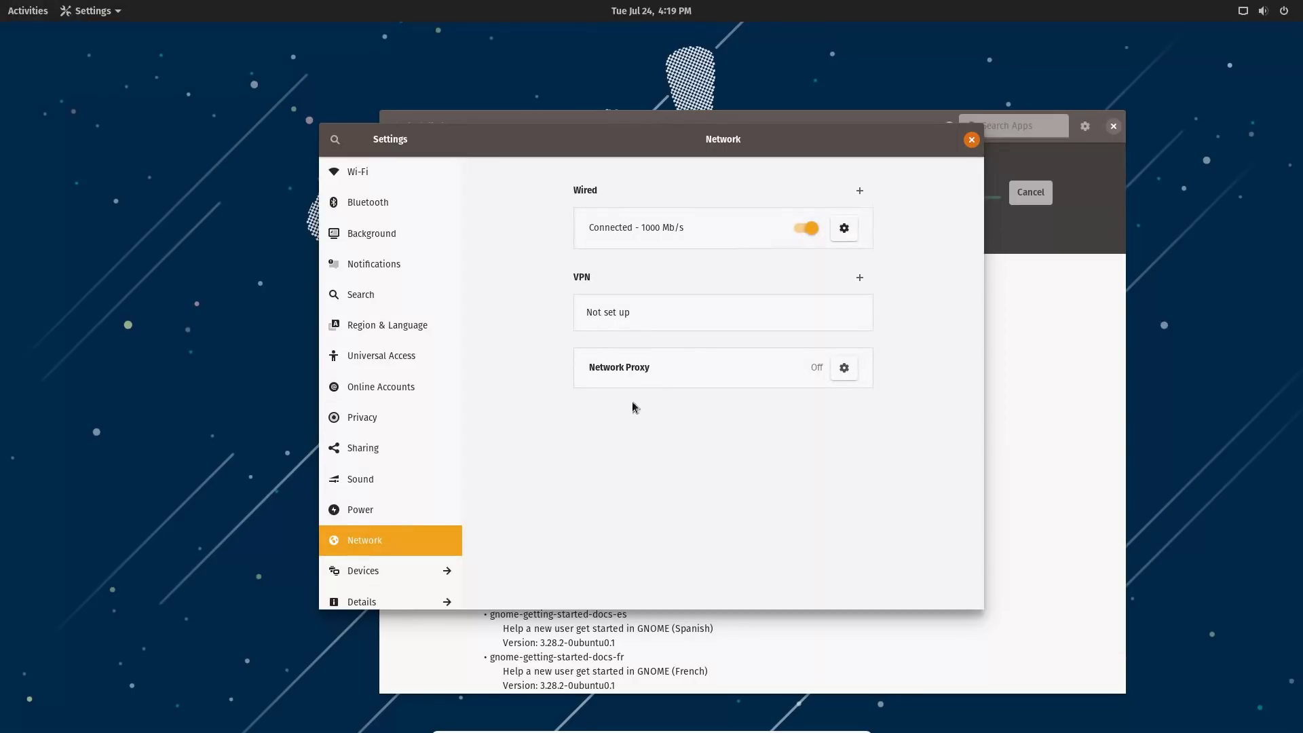
left_click(370, 570)
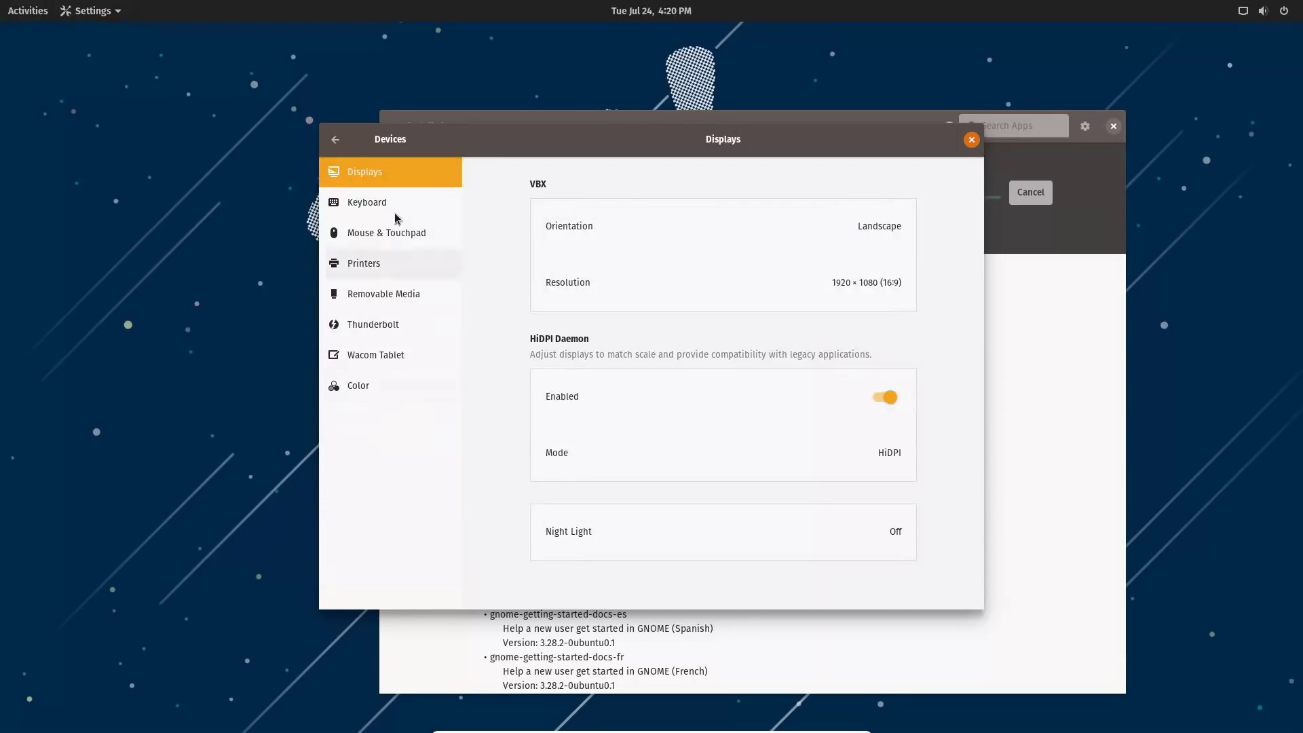
left_click(335, 139)
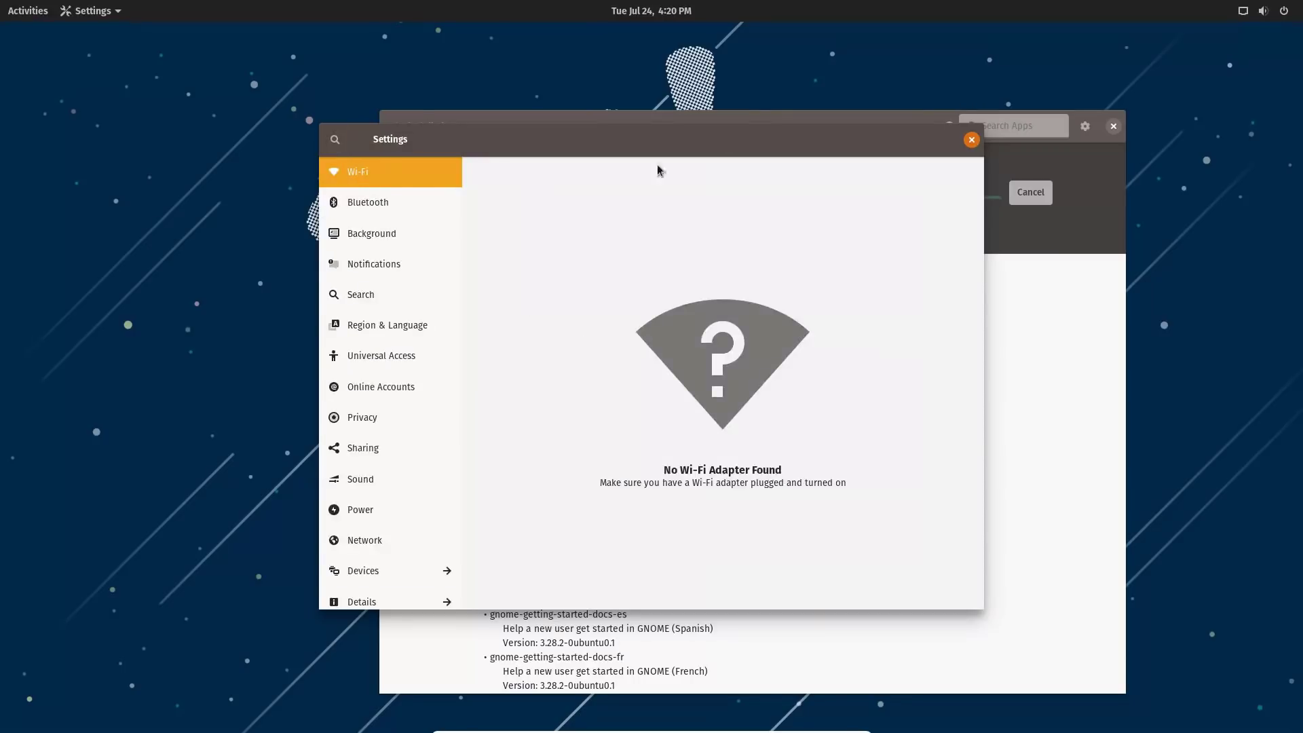
left_click(972, 140)
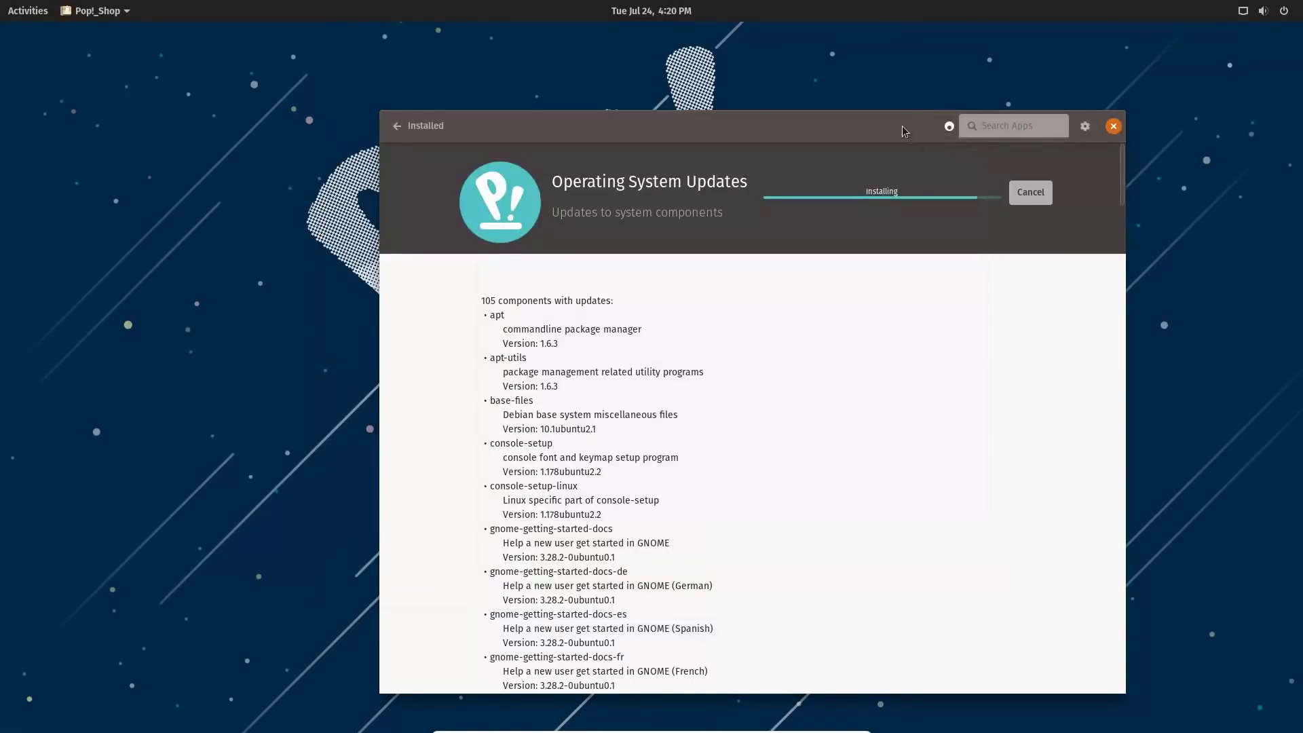
left_click(38, 10)
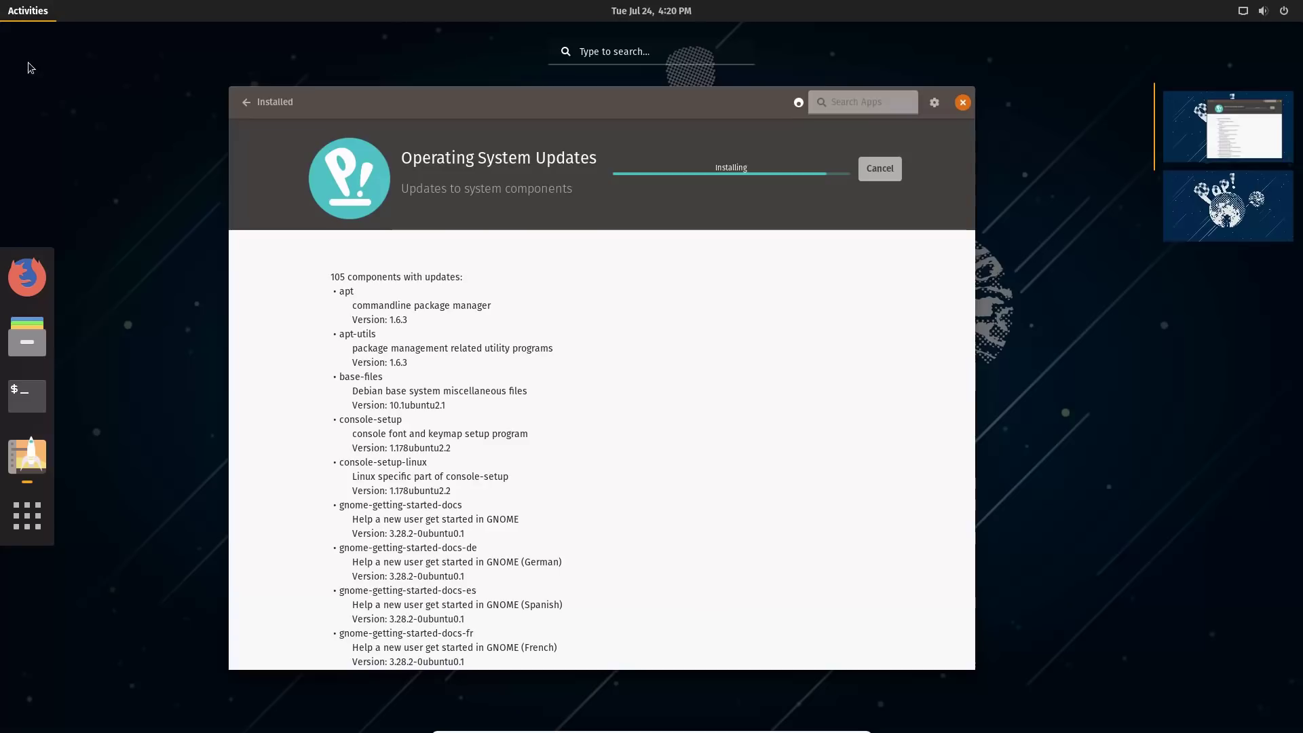
left_click(29, 528)
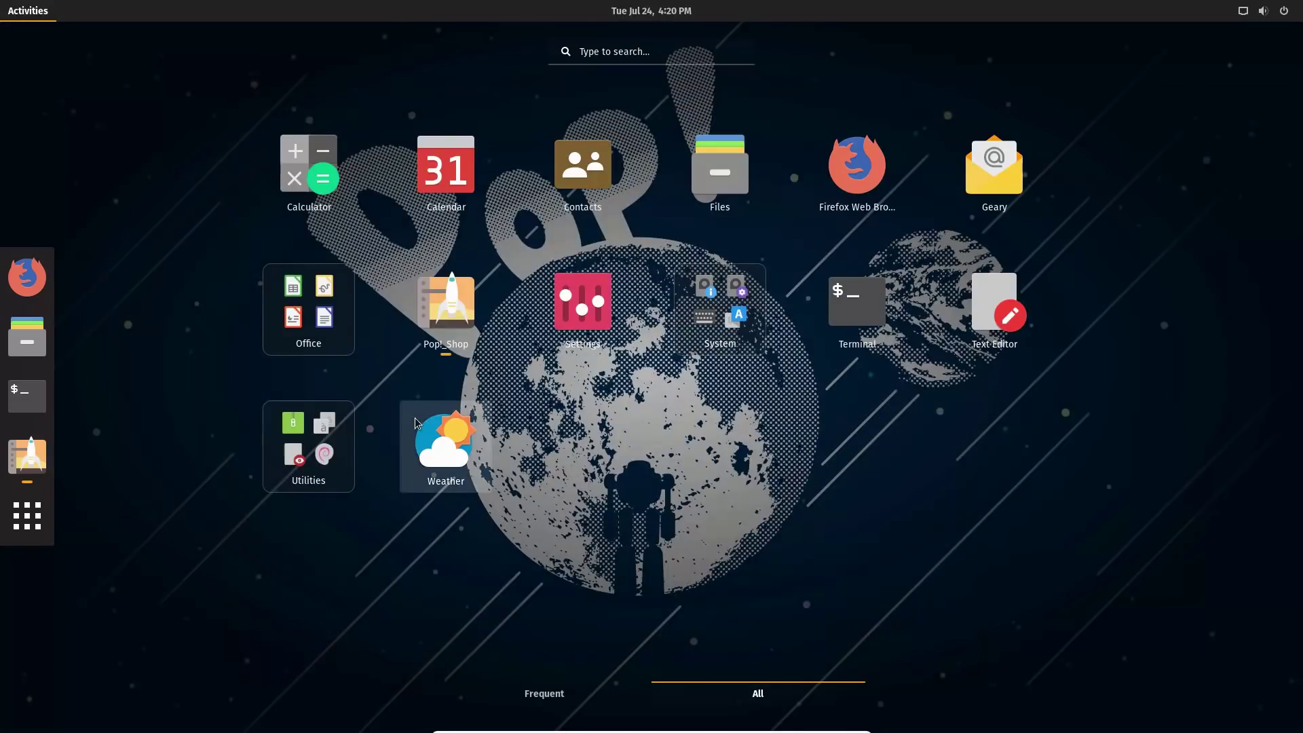
Type and clear a 'twe' search, then launch Weather, move its window, and close it.
type("twe")
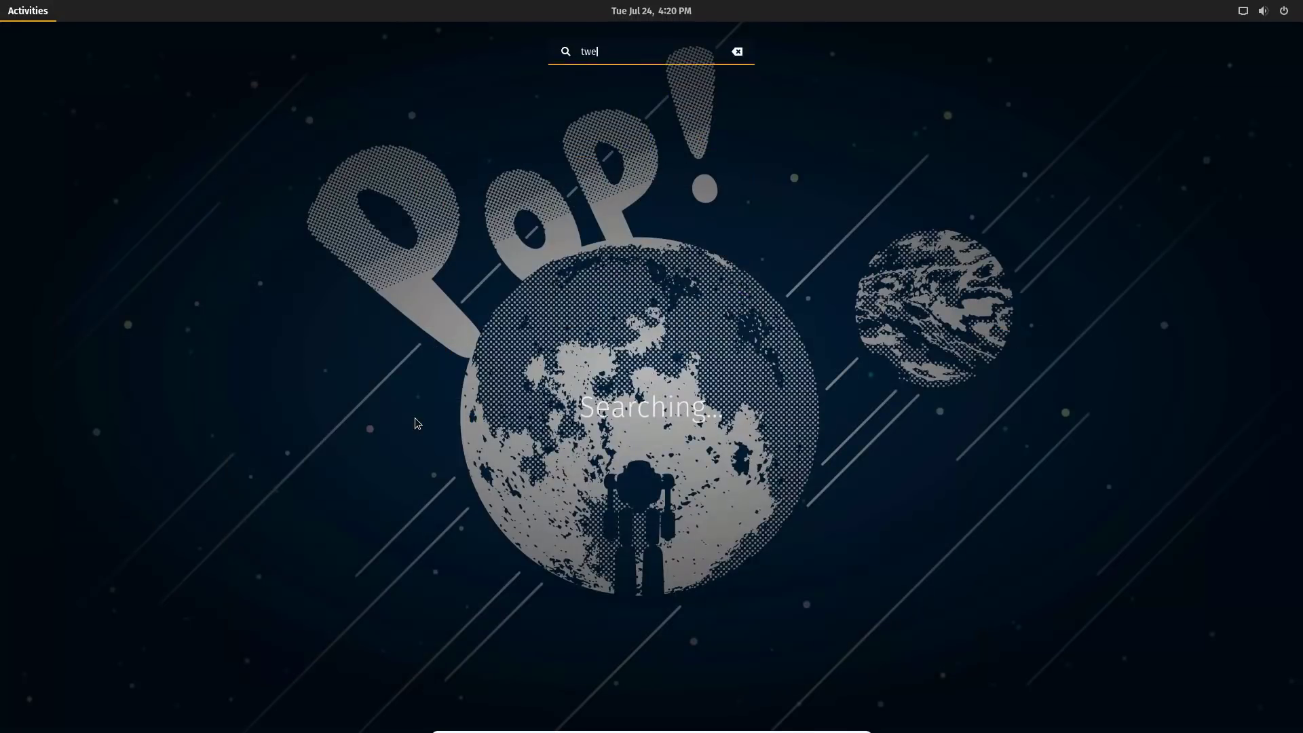
key("BackSpace")
key("BackSpace")
key("BackSpace")
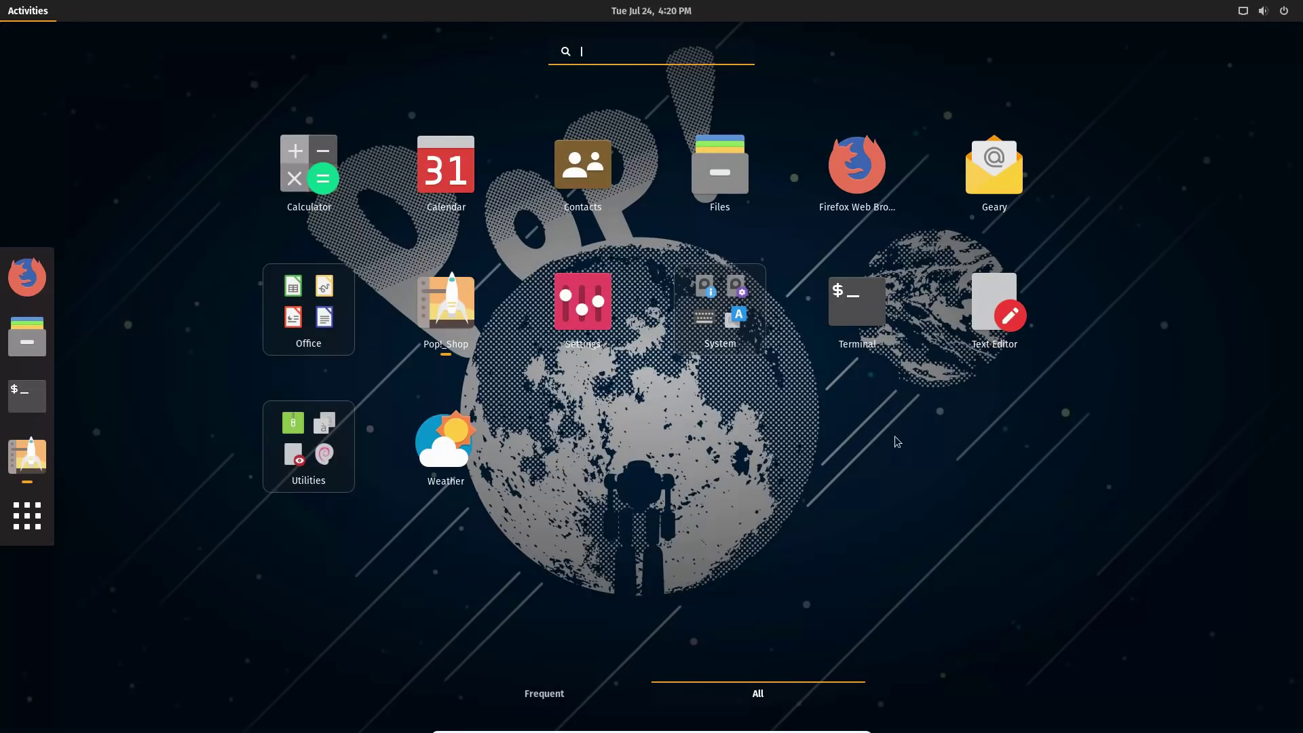
left_click(435, 444)
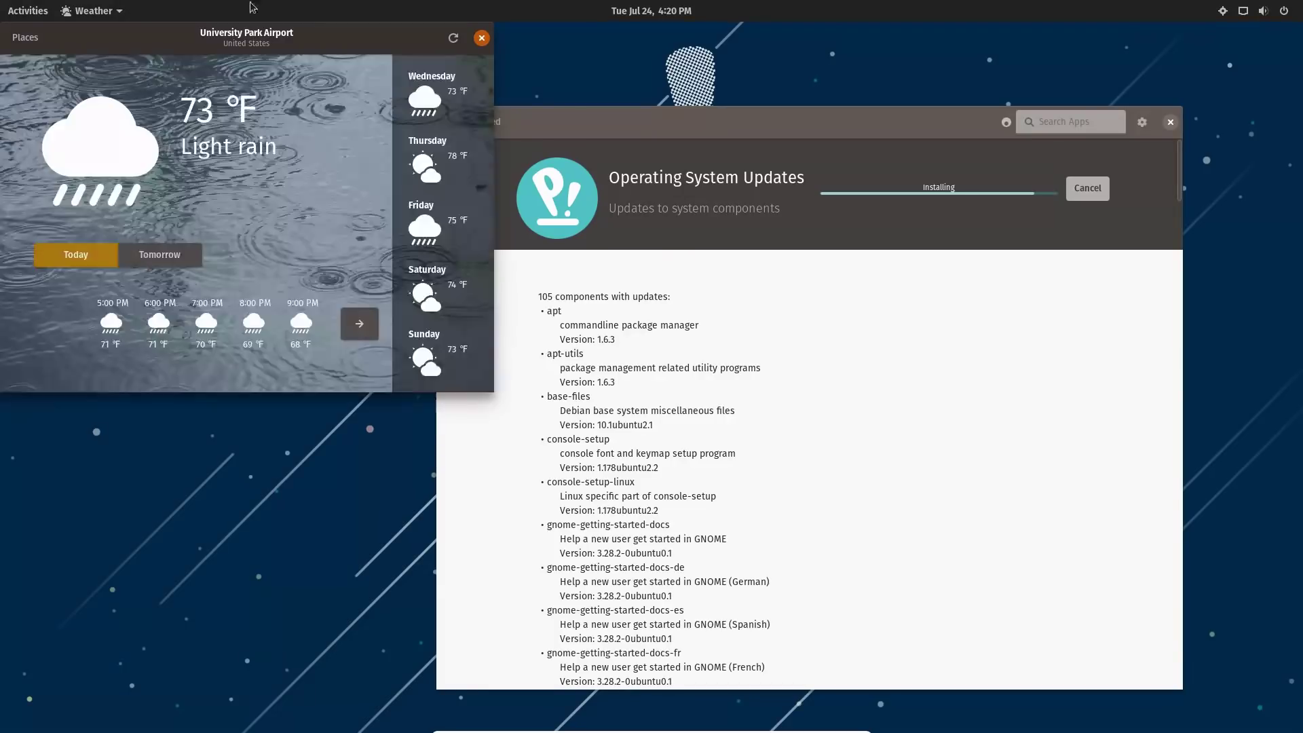
left_click_drag(296, 38, 462, 76)
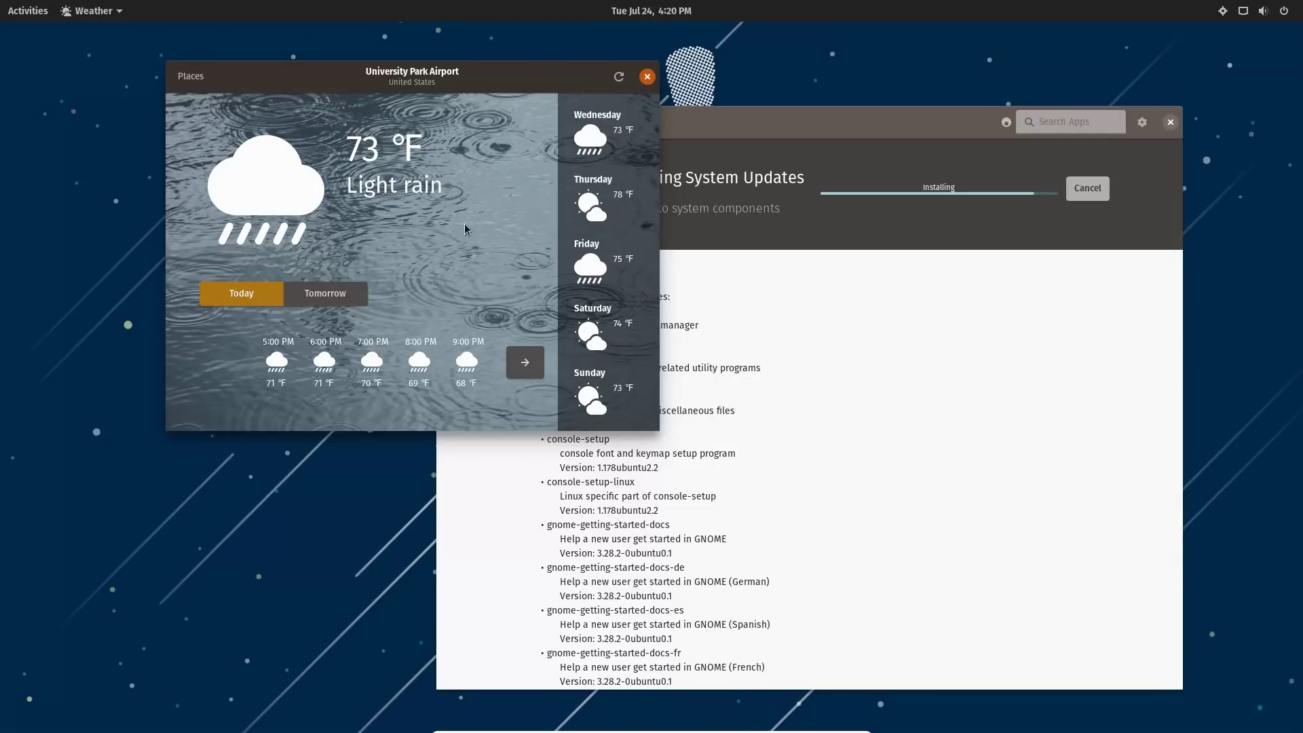
left_click(649, 77)
Launch LibreOffice Writer from the Office folder in the application grid.
left_click(30, 13)
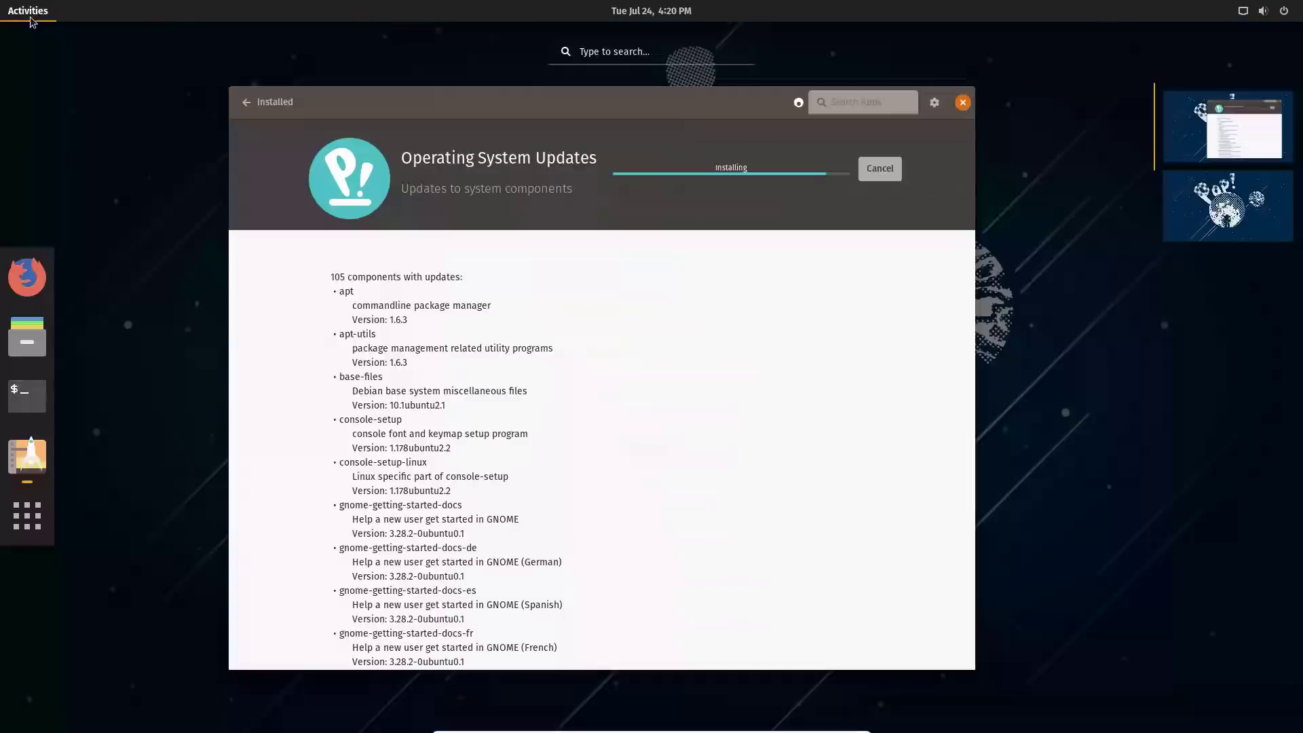
left_click(34, 526)
left_click(34, 528)
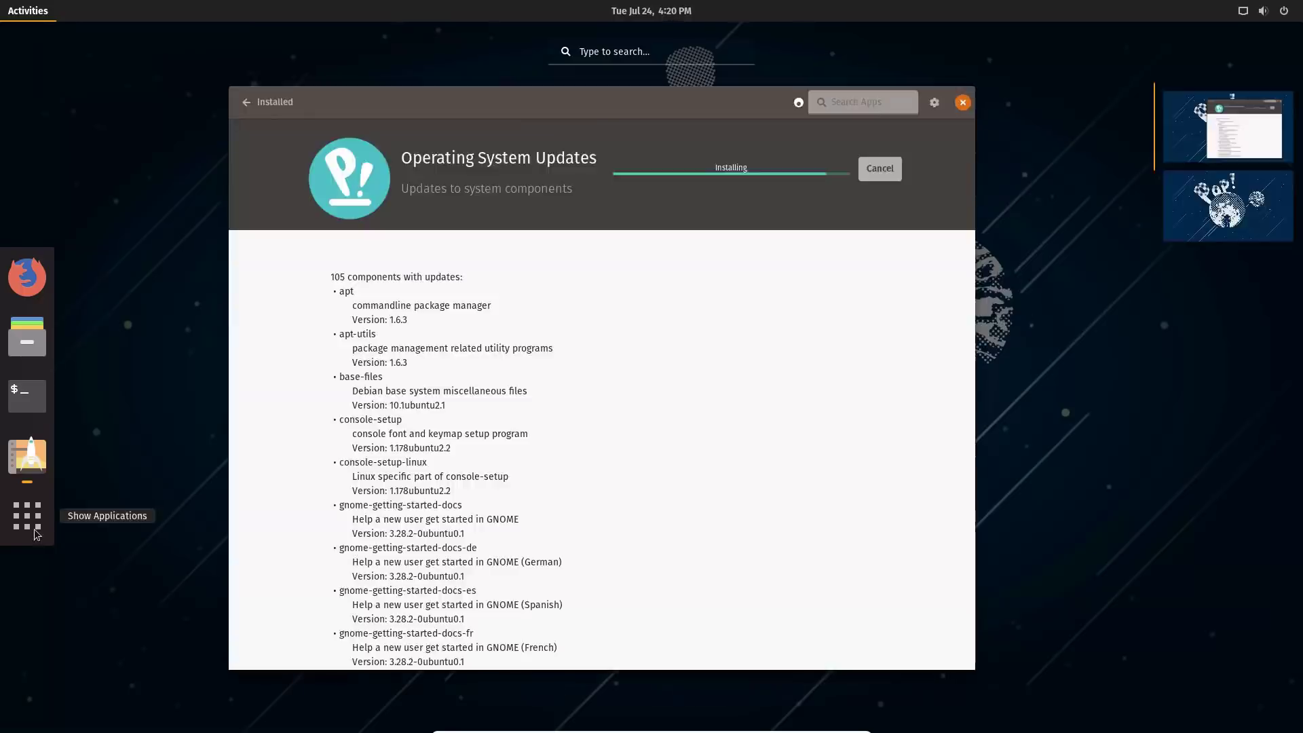
left_click(34, 528)
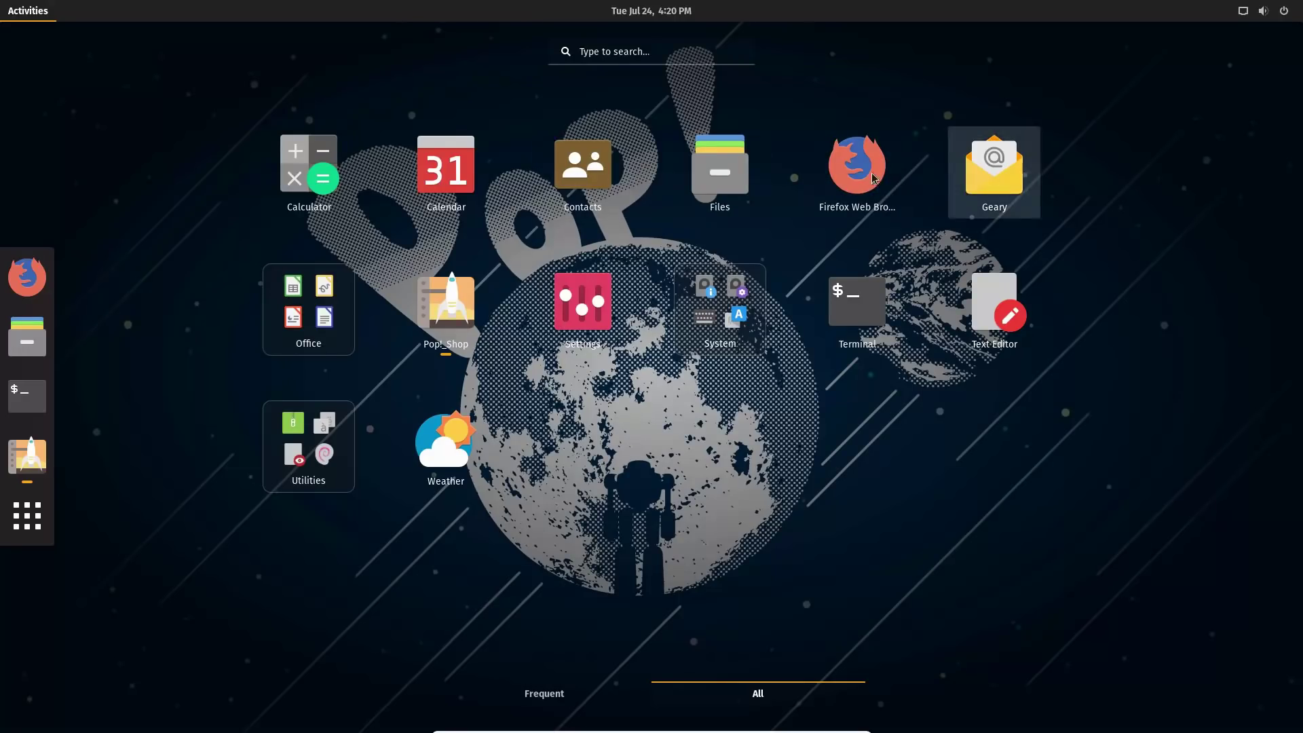
left_click(308, 303)
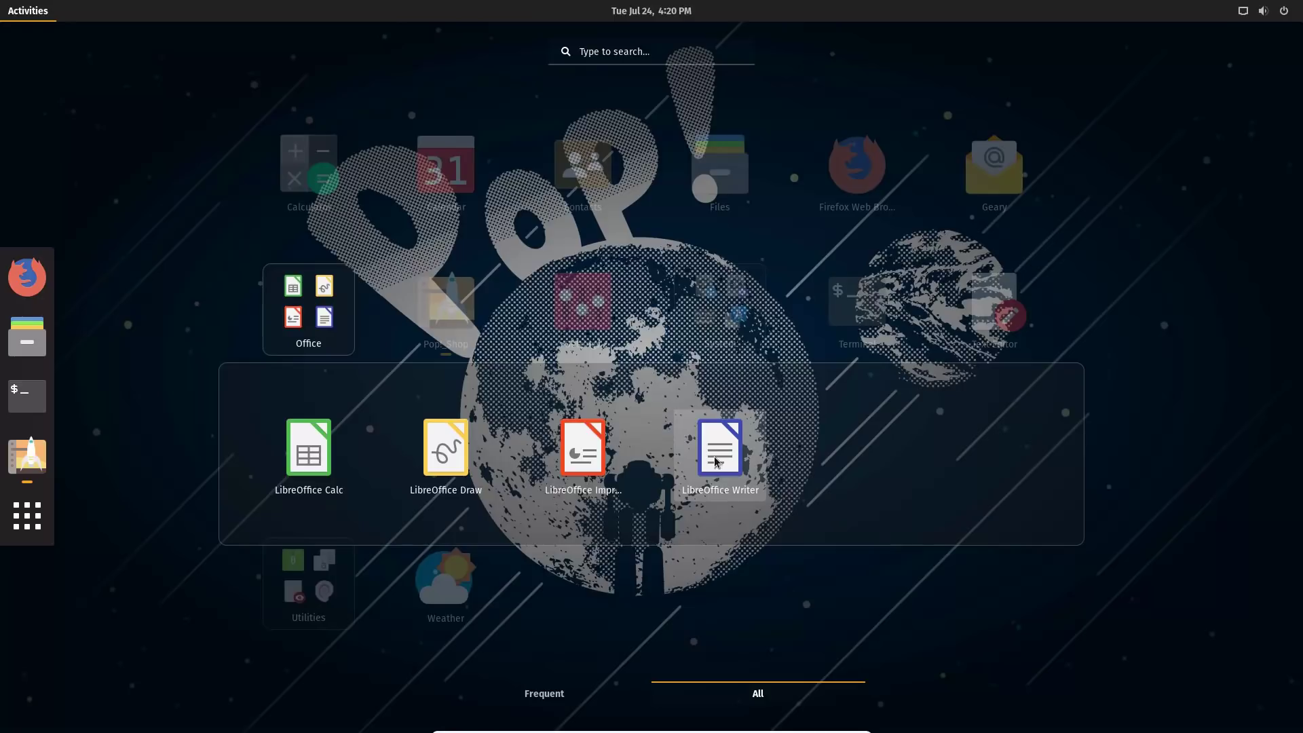
left_click(715, 462)
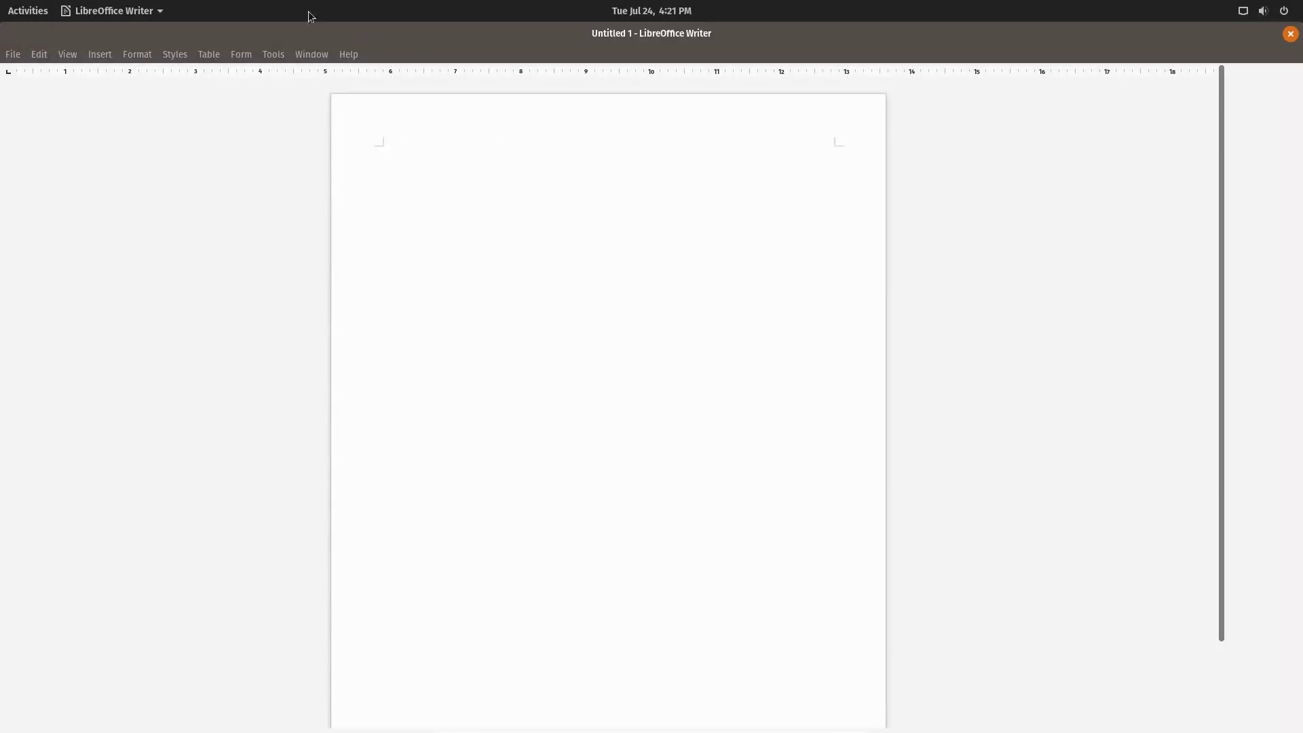
Check the version 6.0.3.2 in Help > About LibreOffice, then close the dialog.
left_click(341, 52)
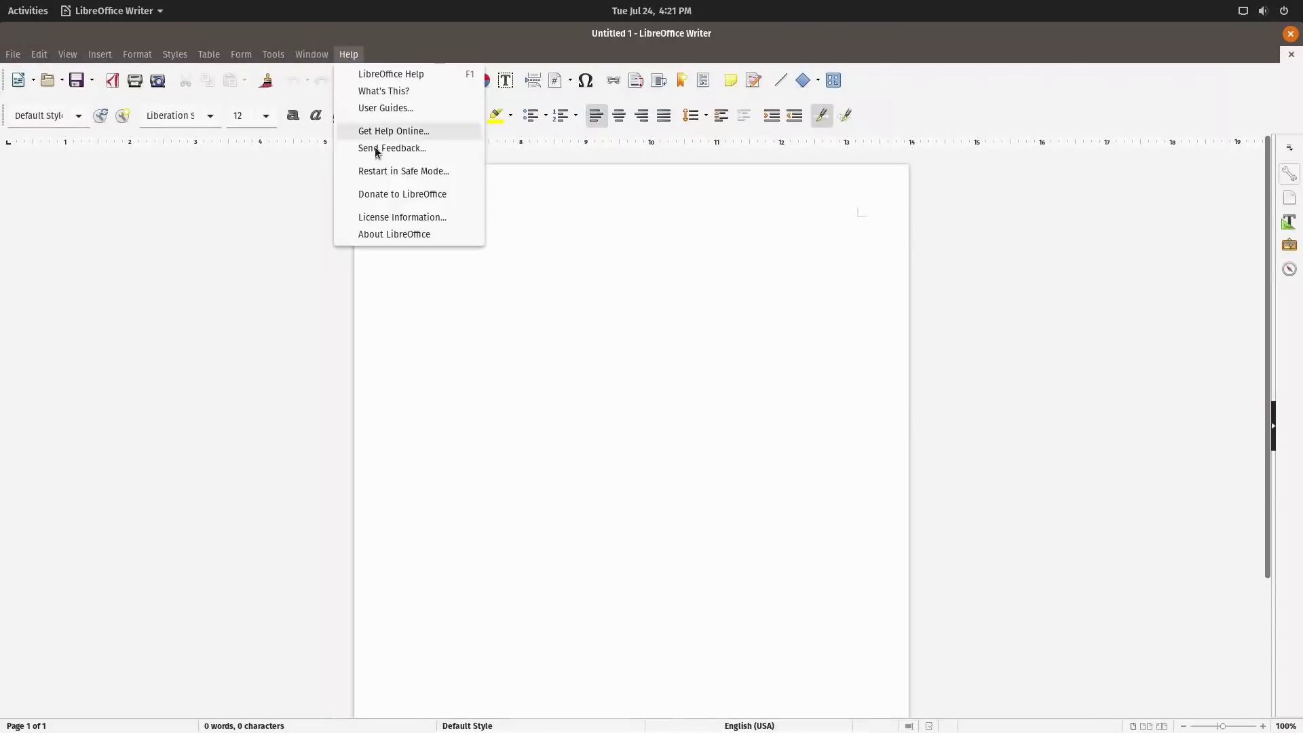
left_click(395, 231)
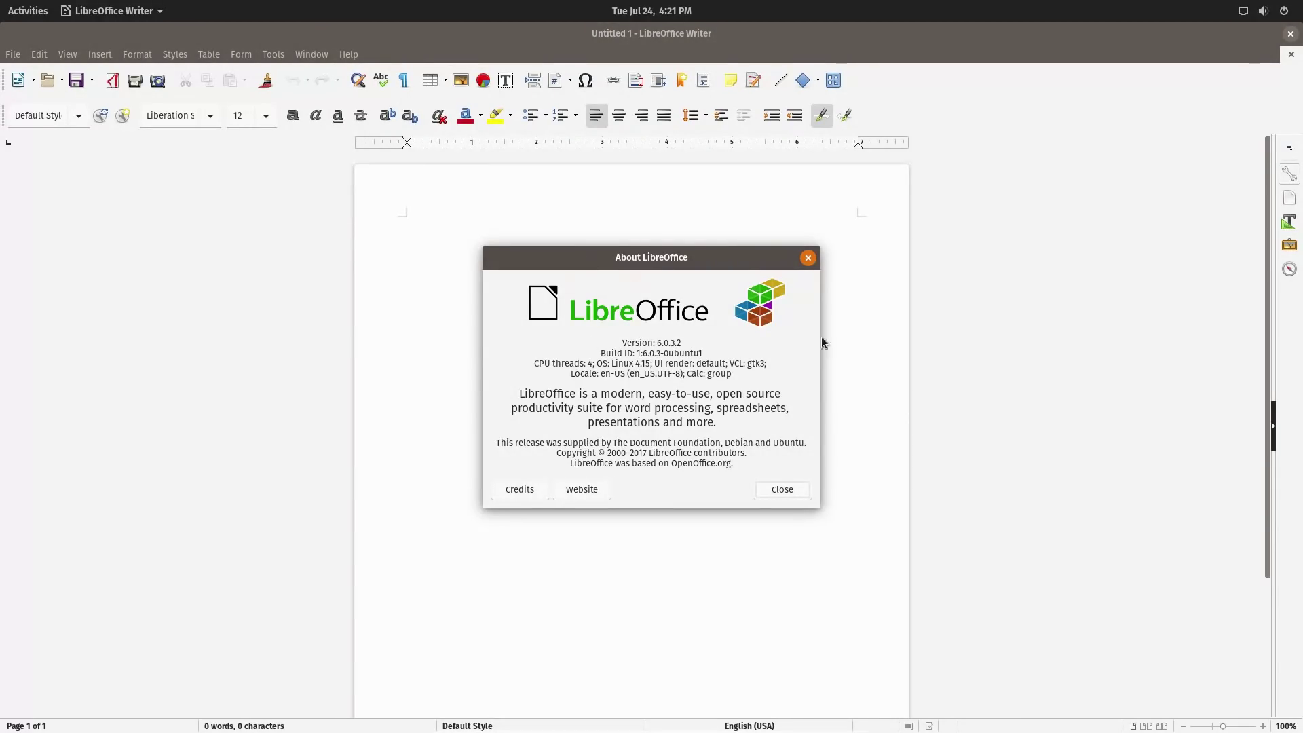
left_click(809, 258)
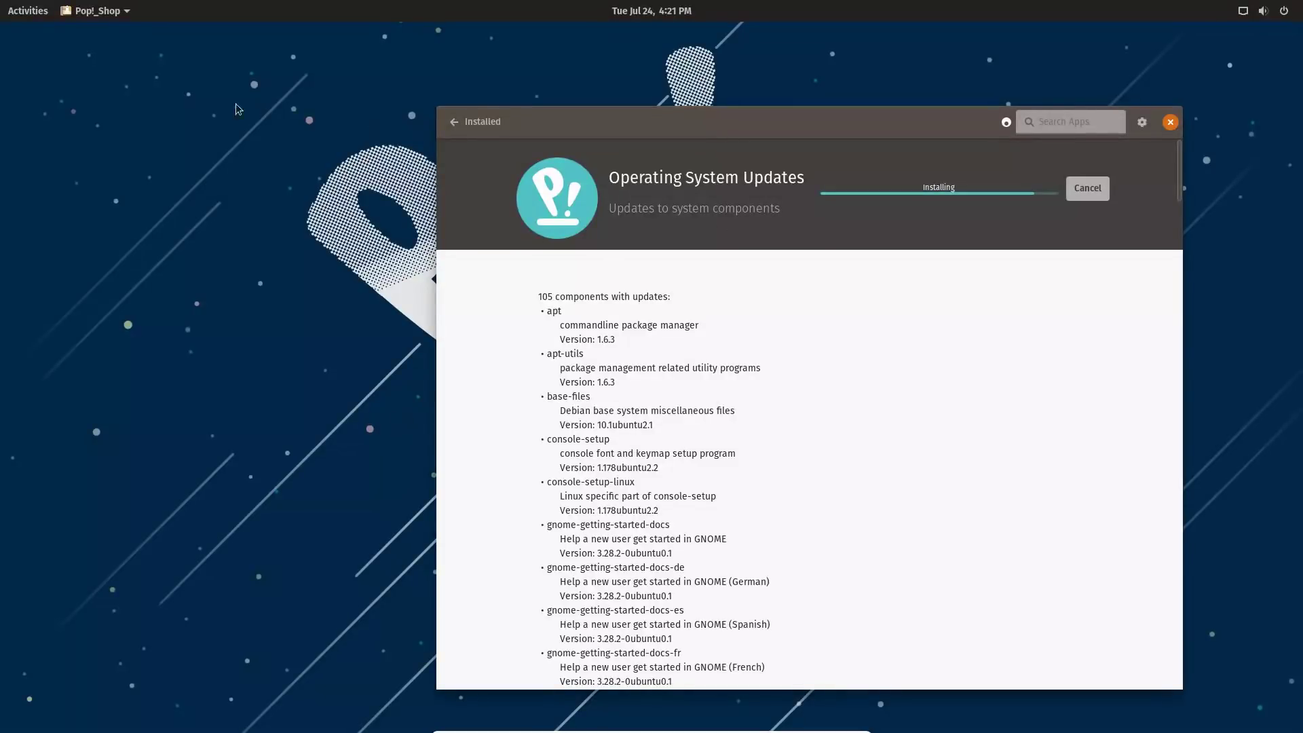
left_click(27, 11)
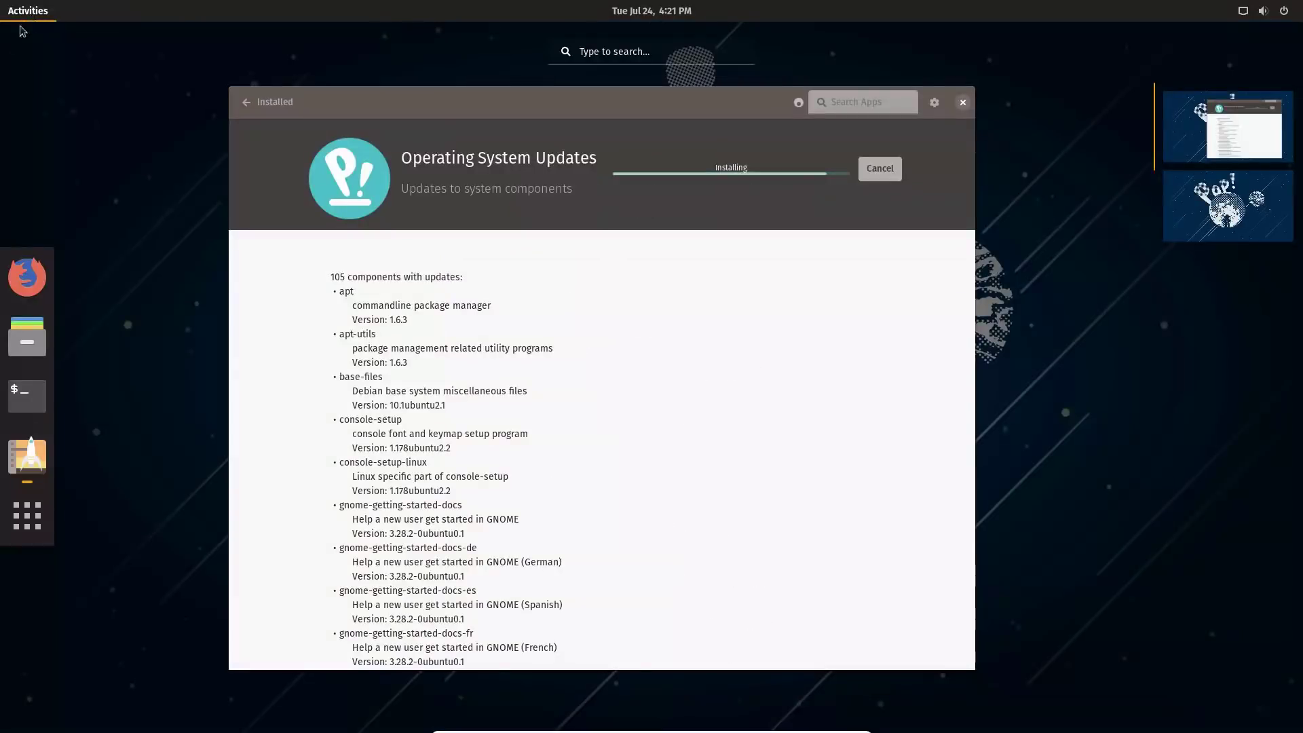
left_click(36, 515)
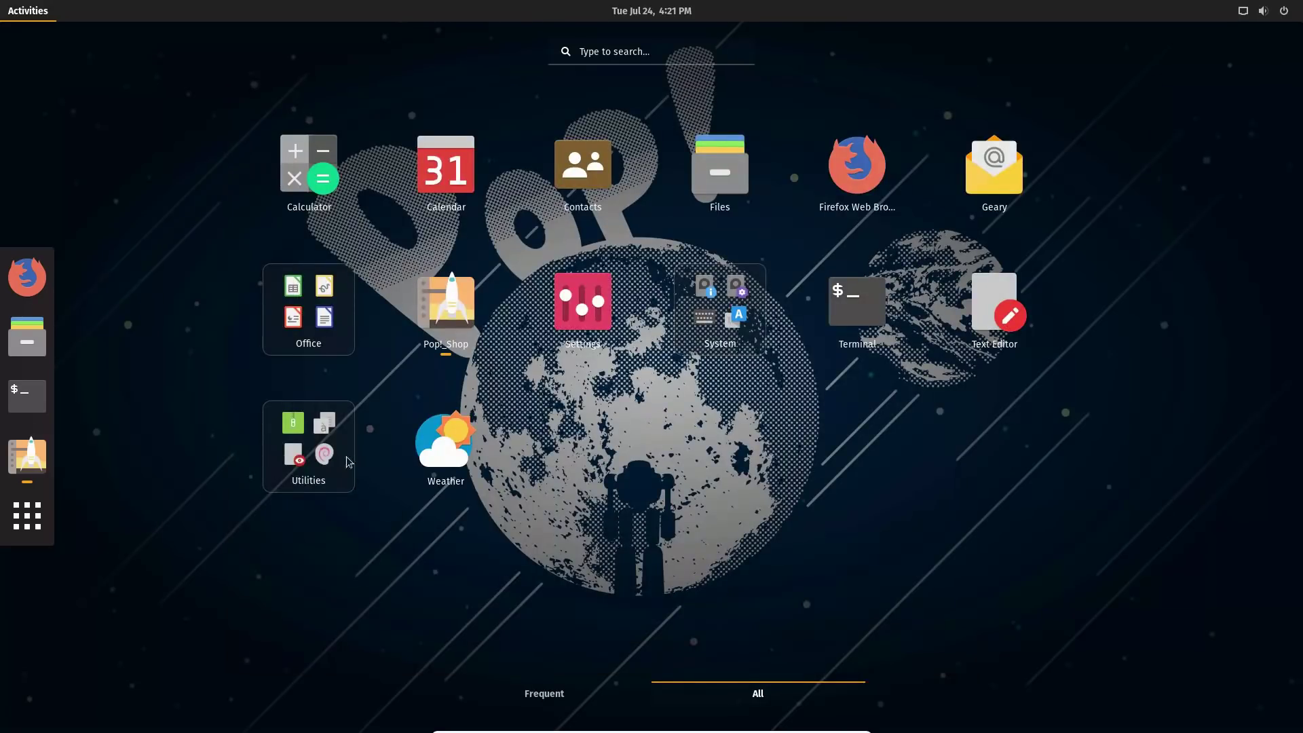
left_click(282, 454)
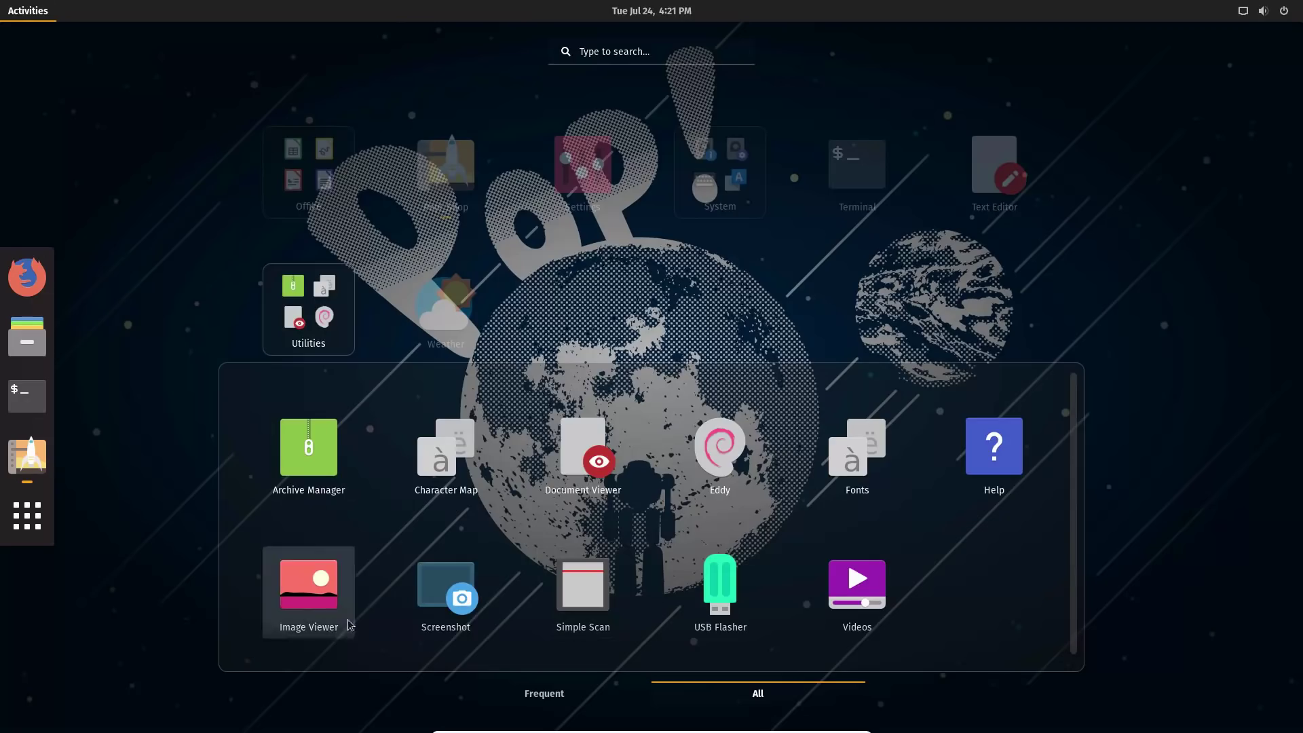
left_click(552, 261)
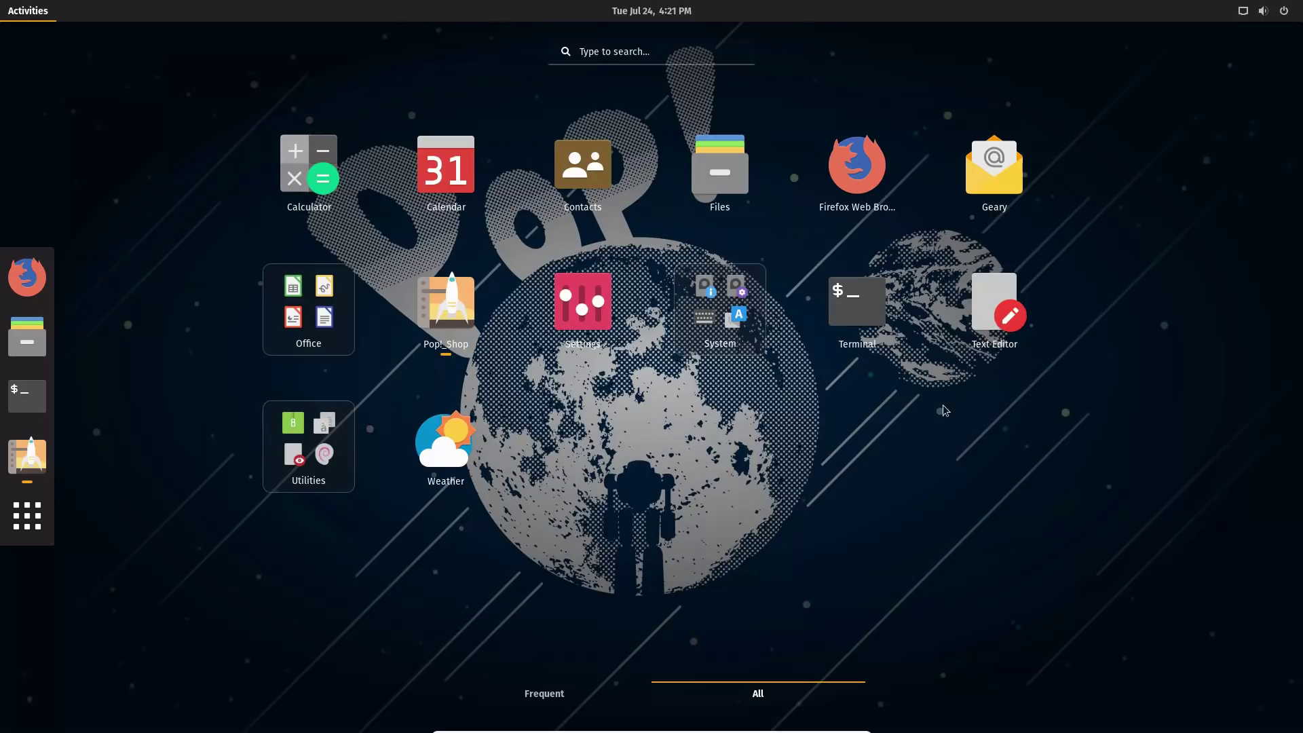
left_click(578, 301)
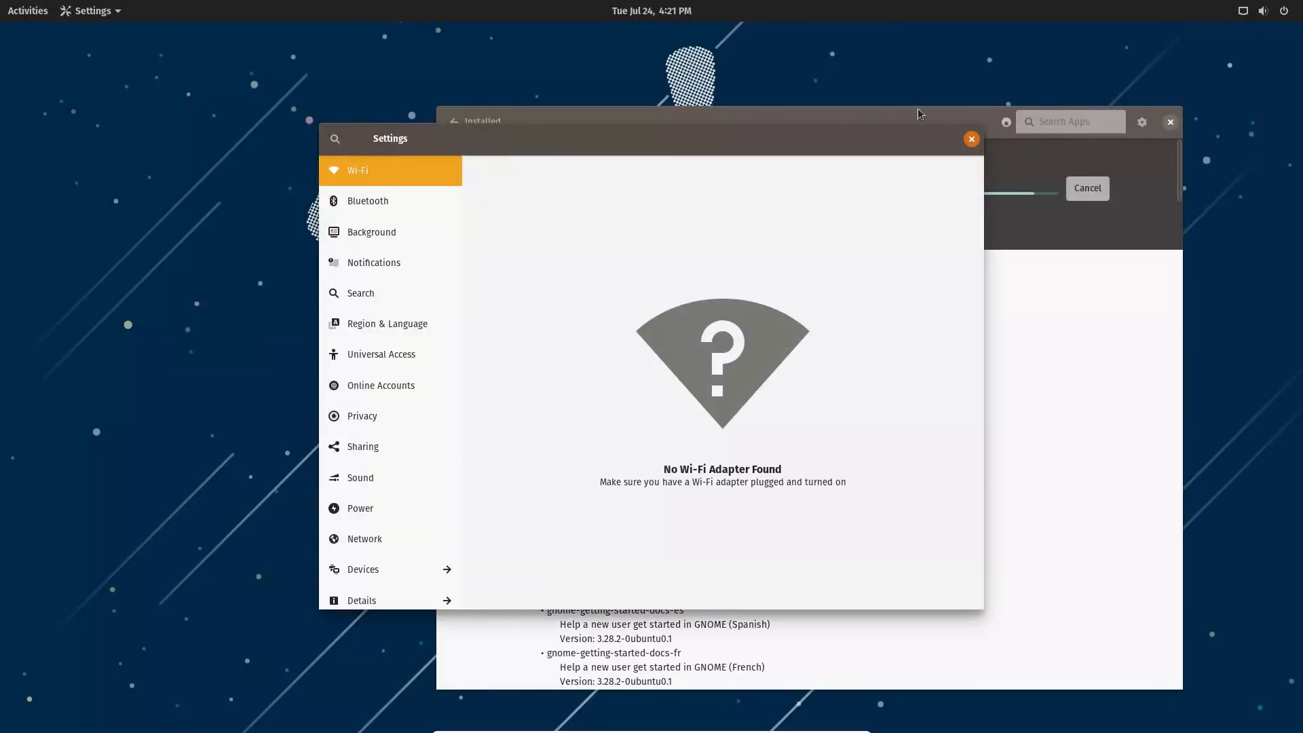
left_click(971, 139)
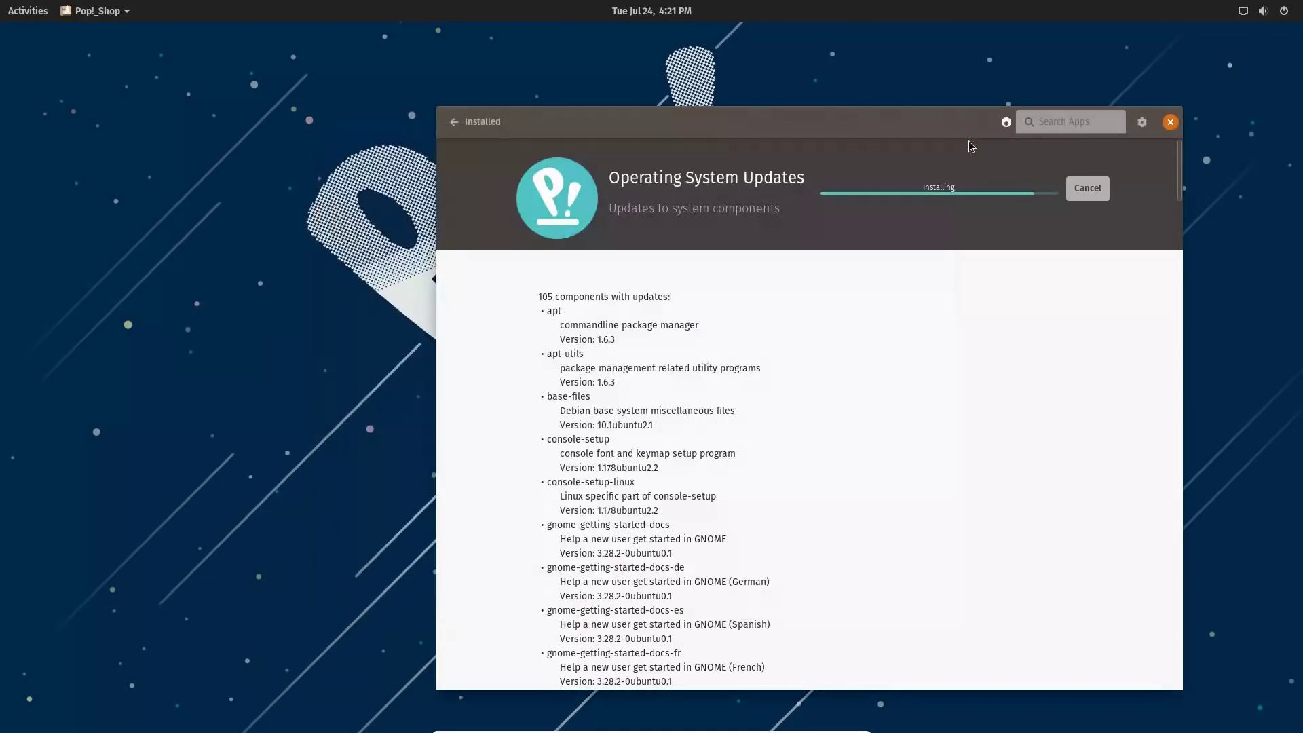
left_click(1142, 122)
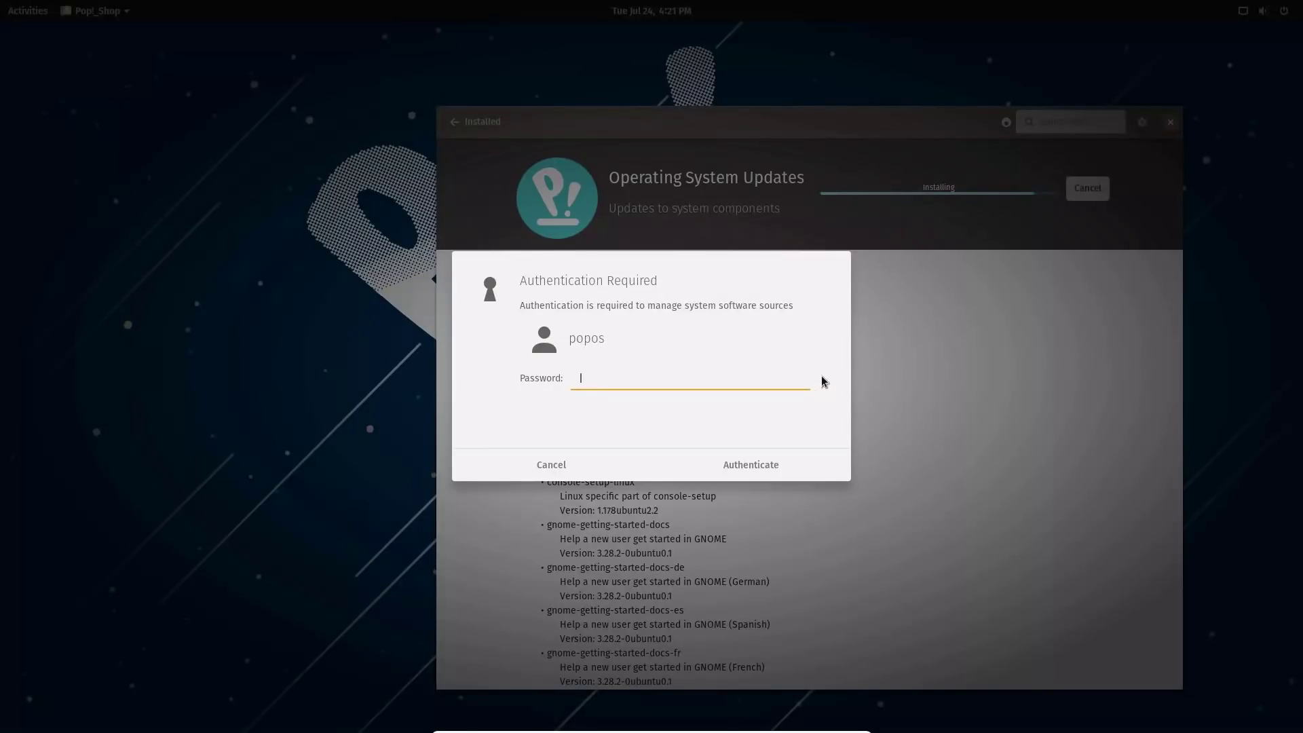
type("popos")
left_click(791, 456)
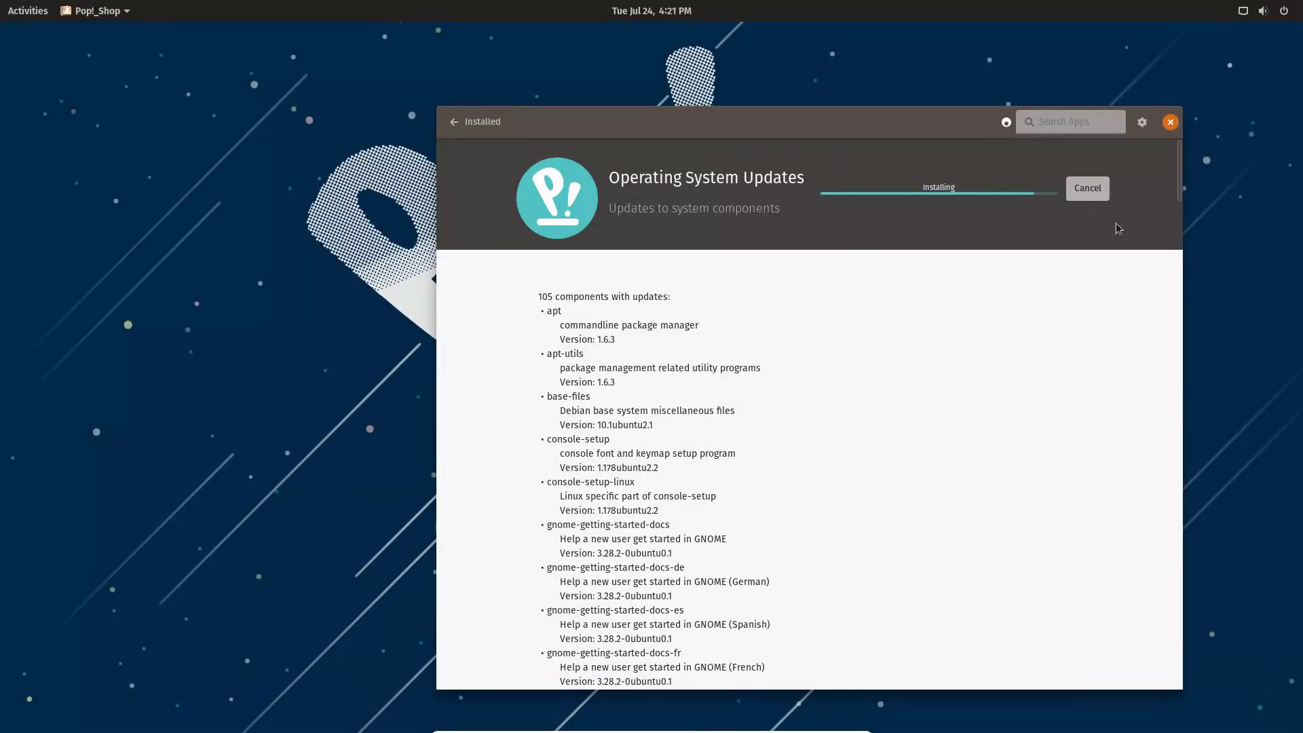
left_click(1142, 123)
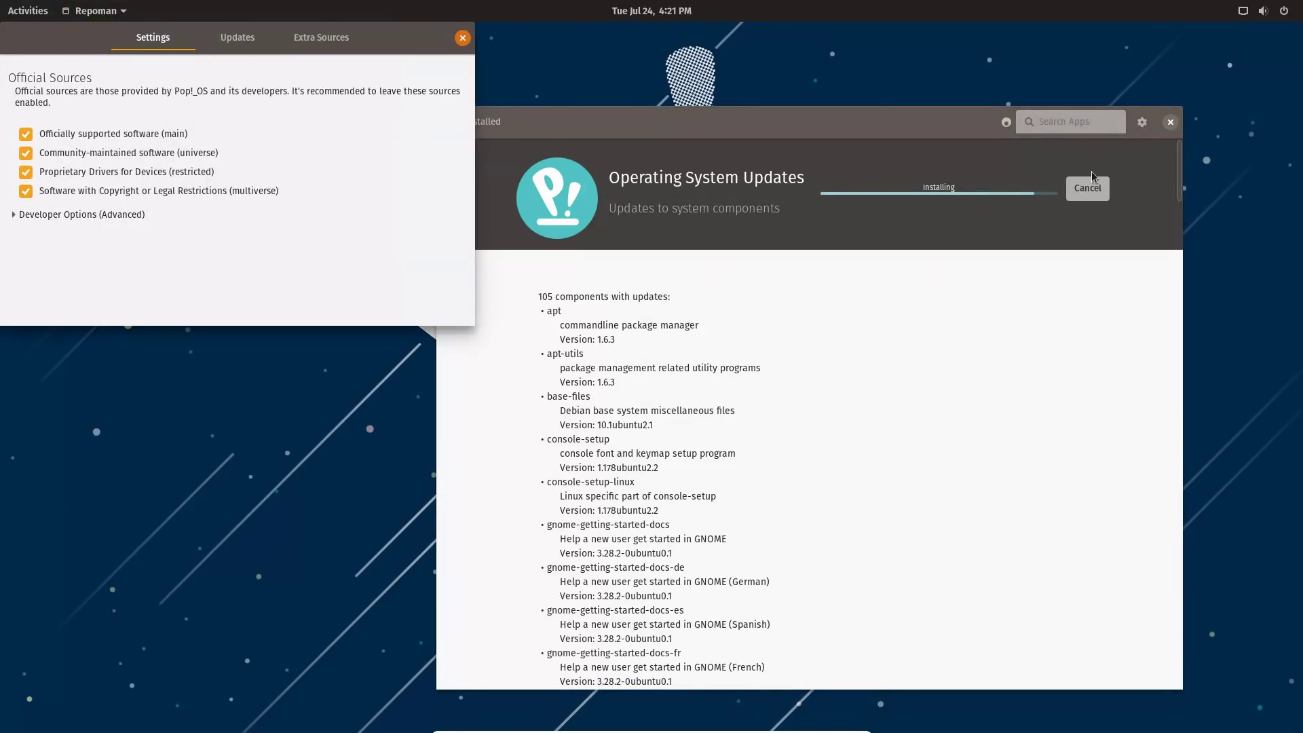
left_click(238, 37)
left_click(317, 40)
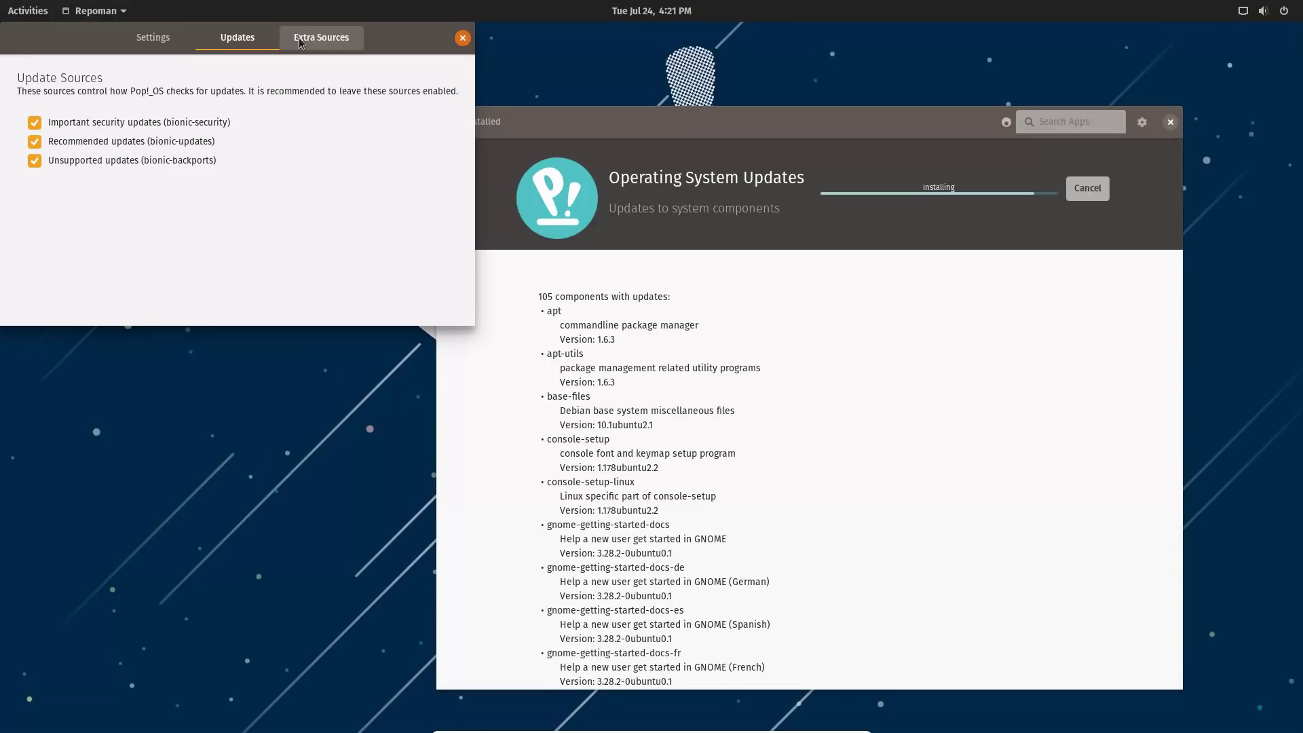
left_click(226, 41)
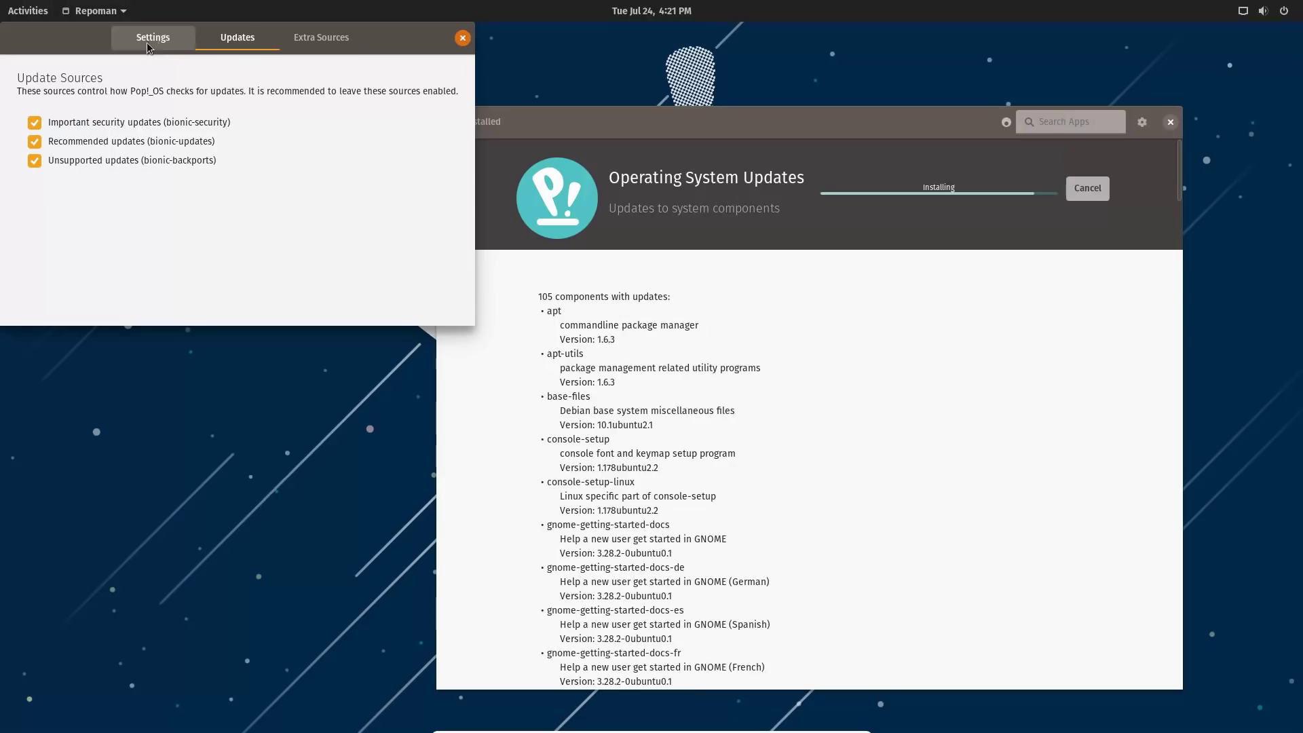
left_click(329, 39)
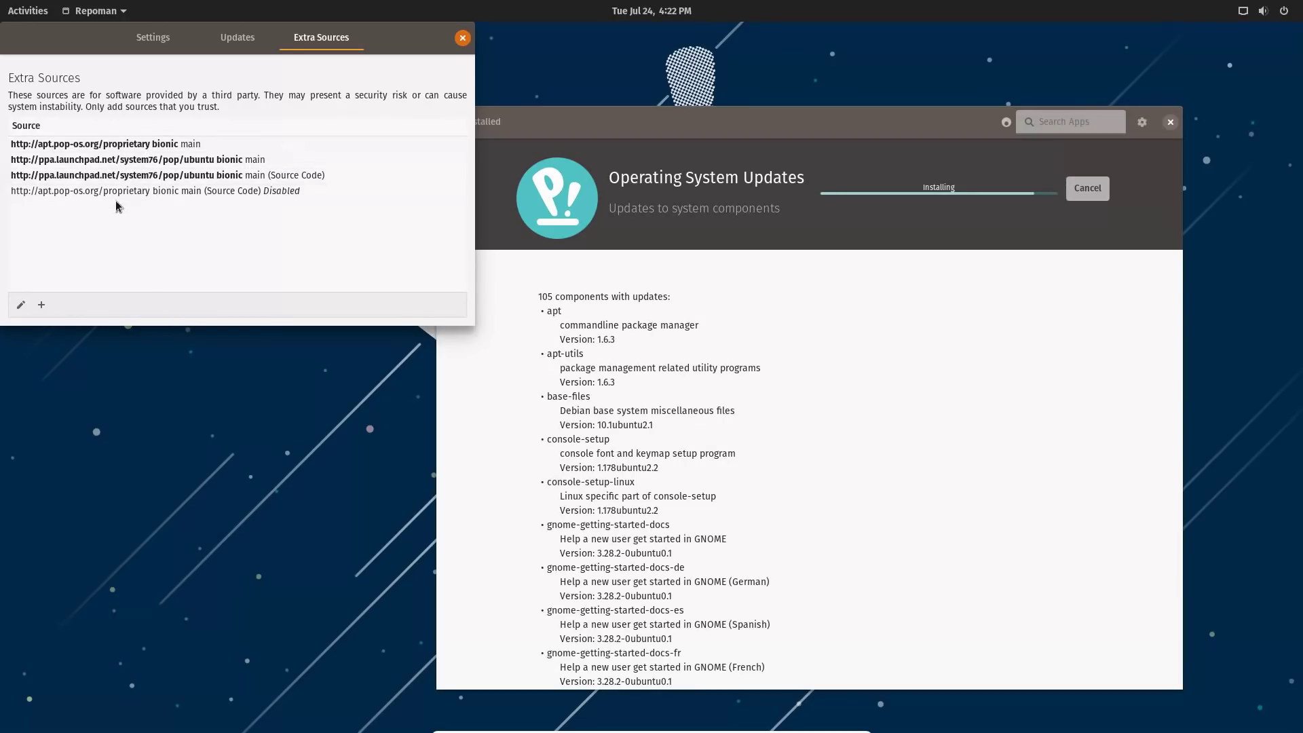
left_click(245, 41)
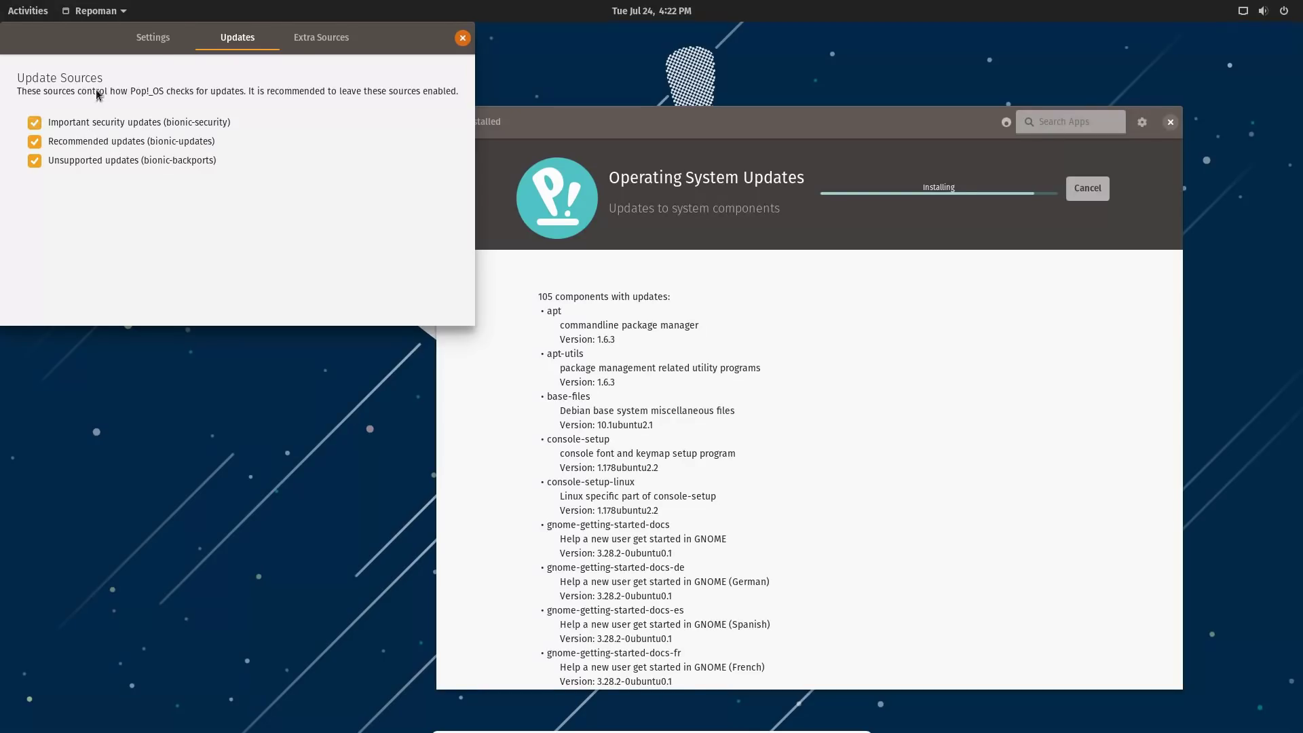
left_click(154, 41)
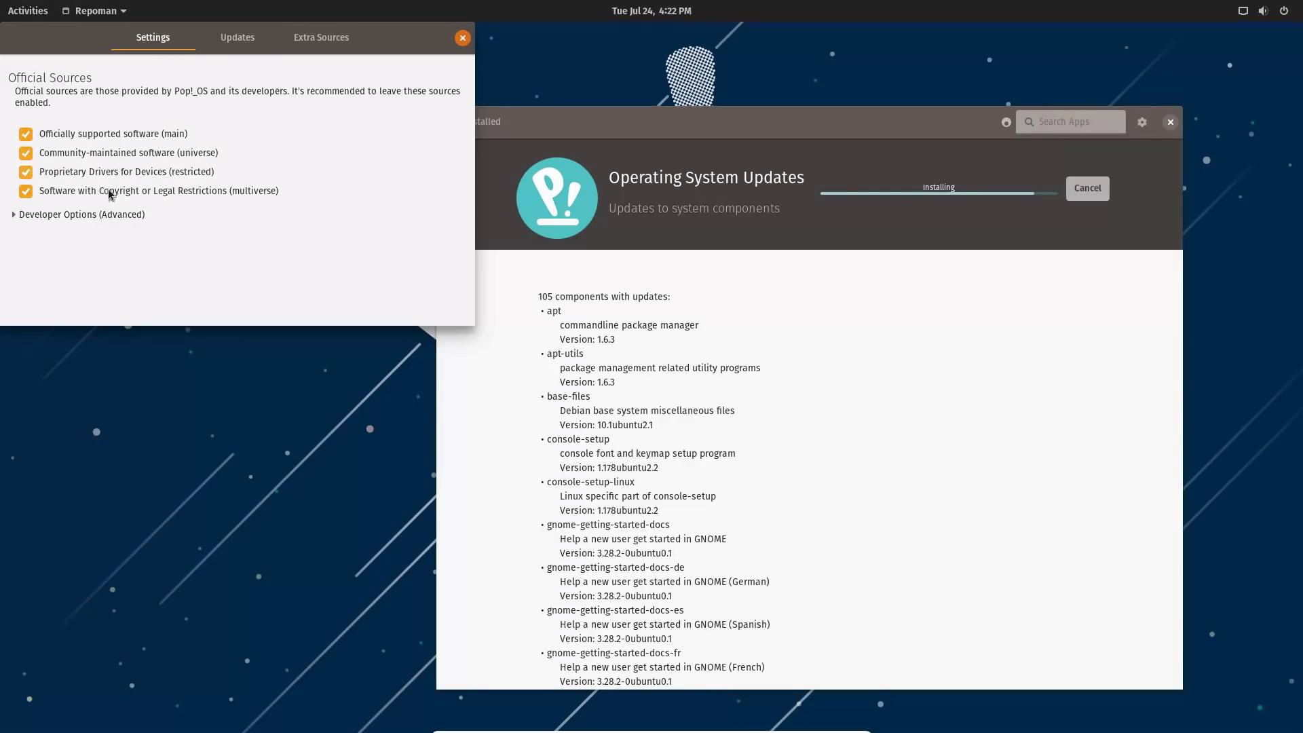
left_click(90, 215)
left_click(91, 215)
left_click(464, 39)
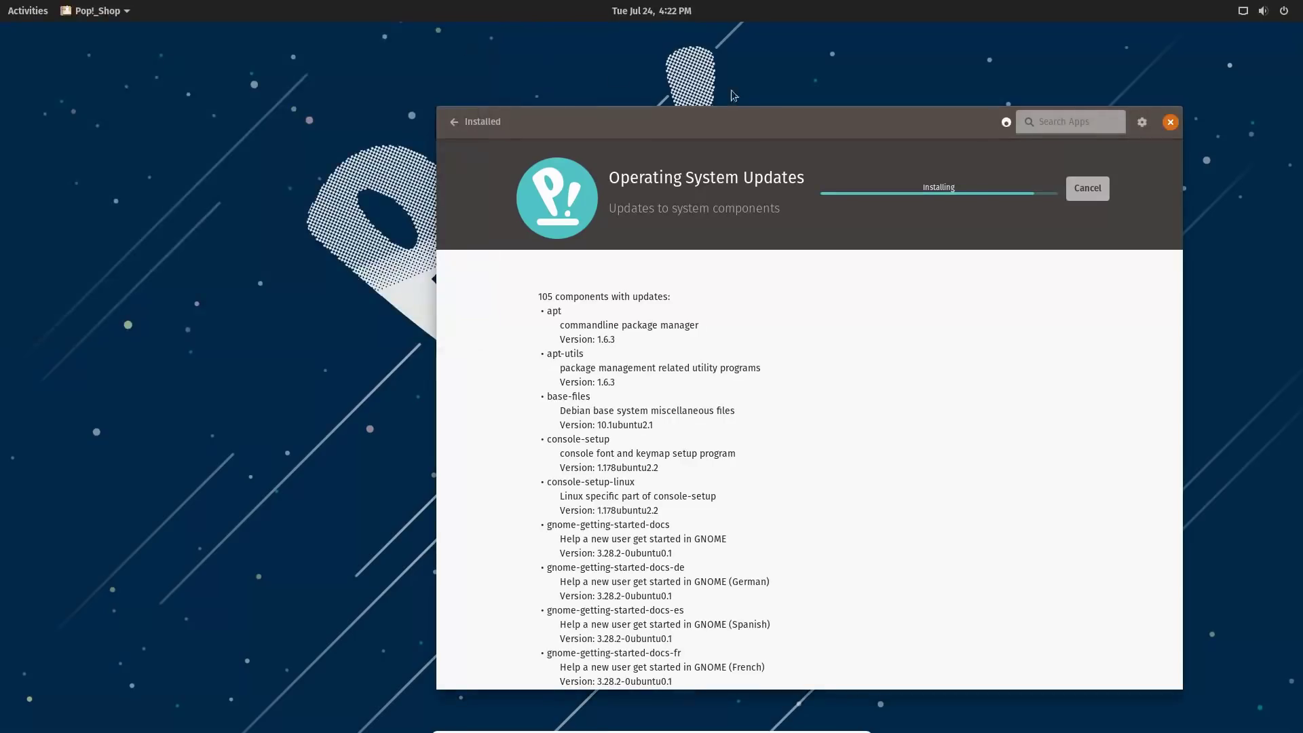
Open the application grid, then leave the overview twice, returning to Pop!_Shop.
left_click(31, 10)
left_click(37, 519)
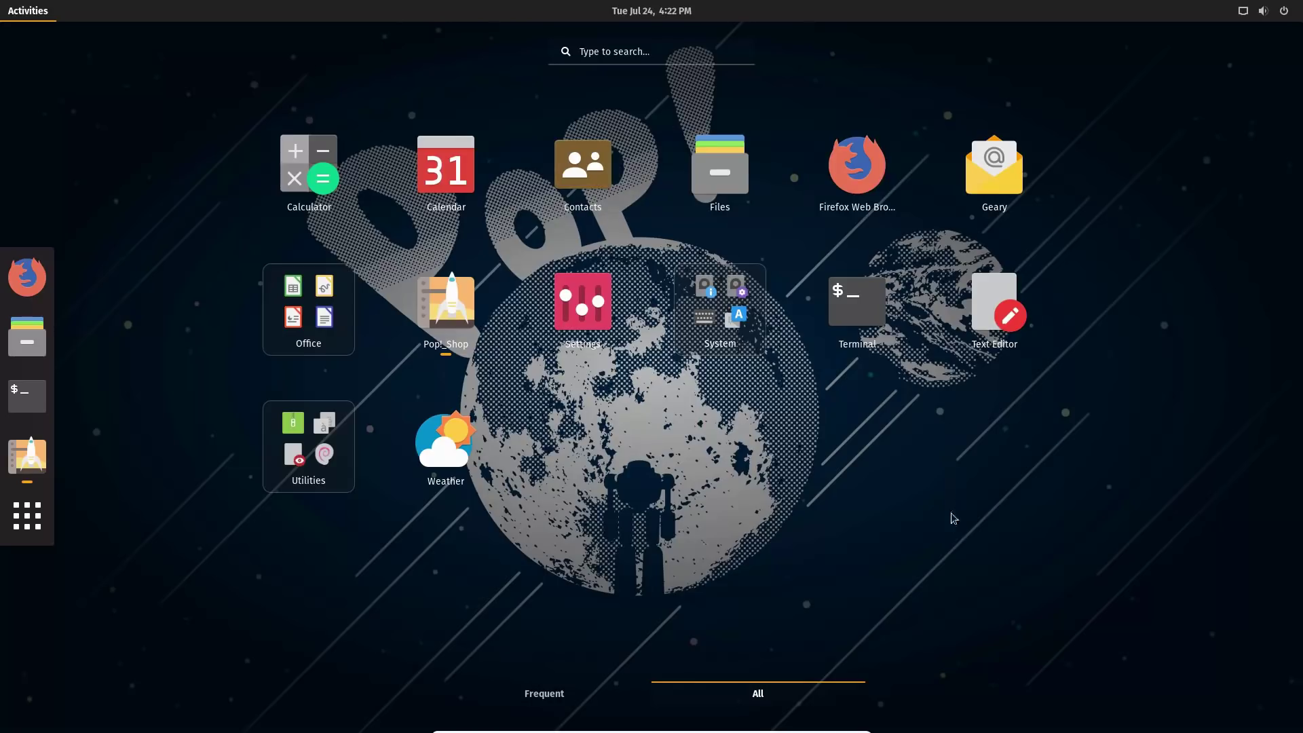
left_click(35, 15)
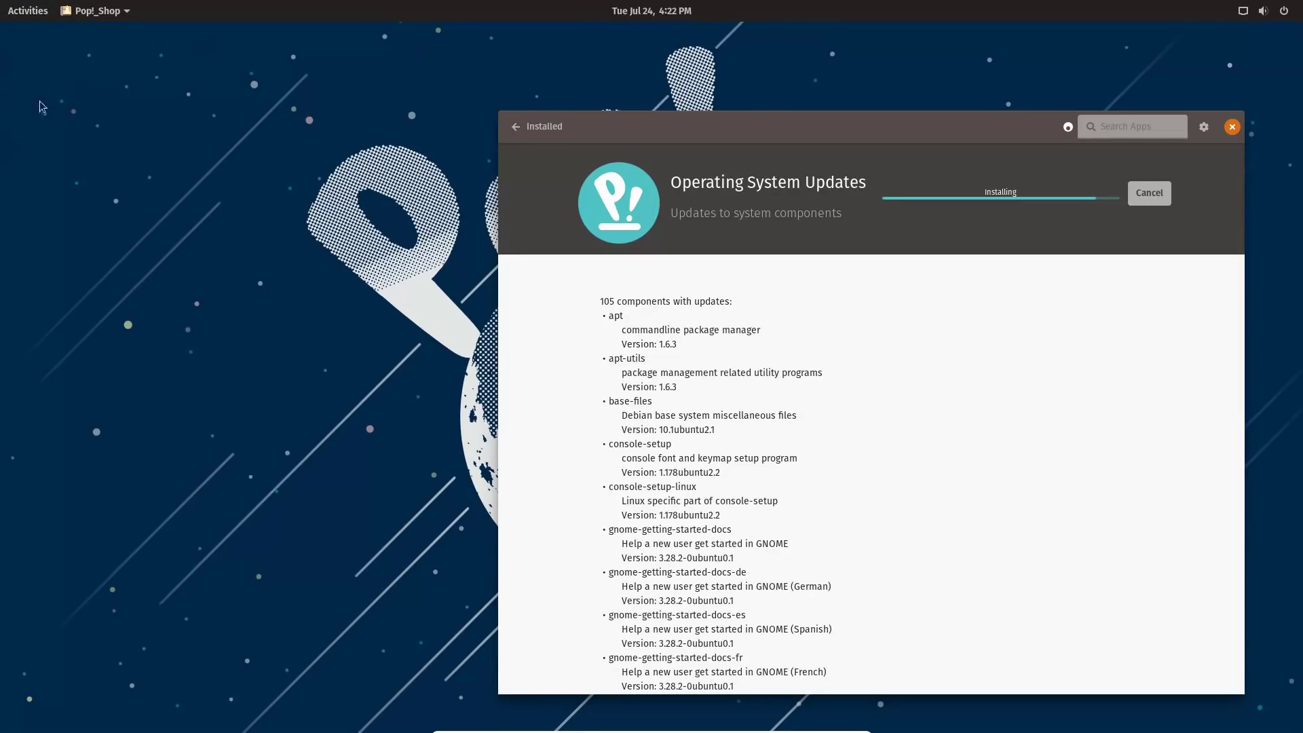
left_click(19, 13)
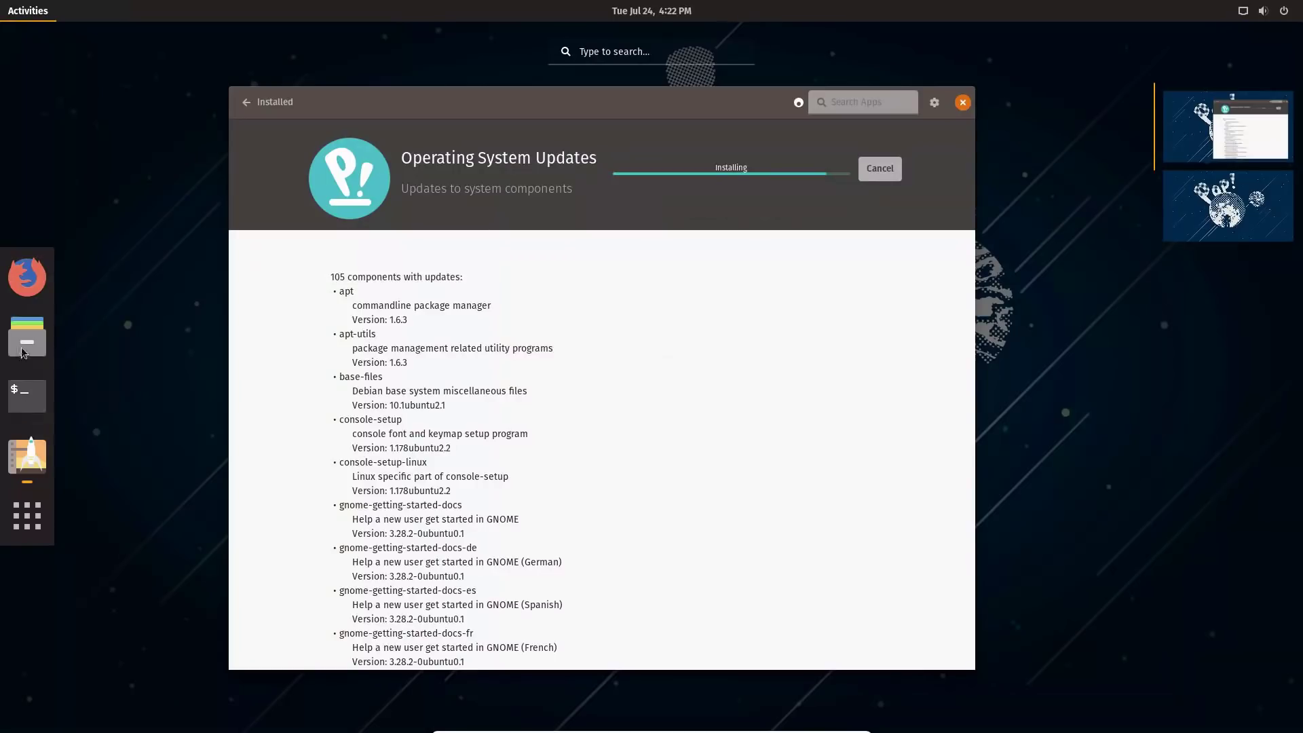
left_click(23, 467)
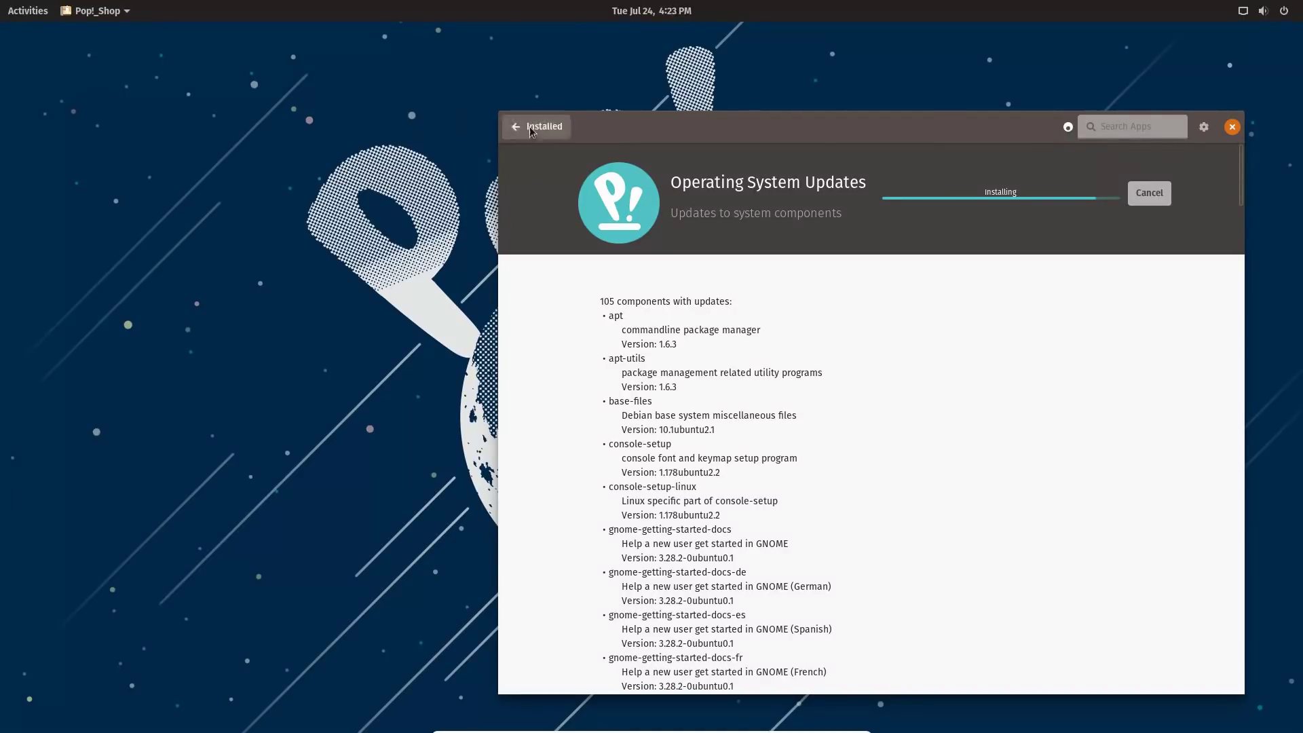
Drag Pop!_Shop to the bottom-right, tile it right with Super+Right, then drag it to centre.
left_click_drag(751, 133, 1101, 568)
key("super+Right")
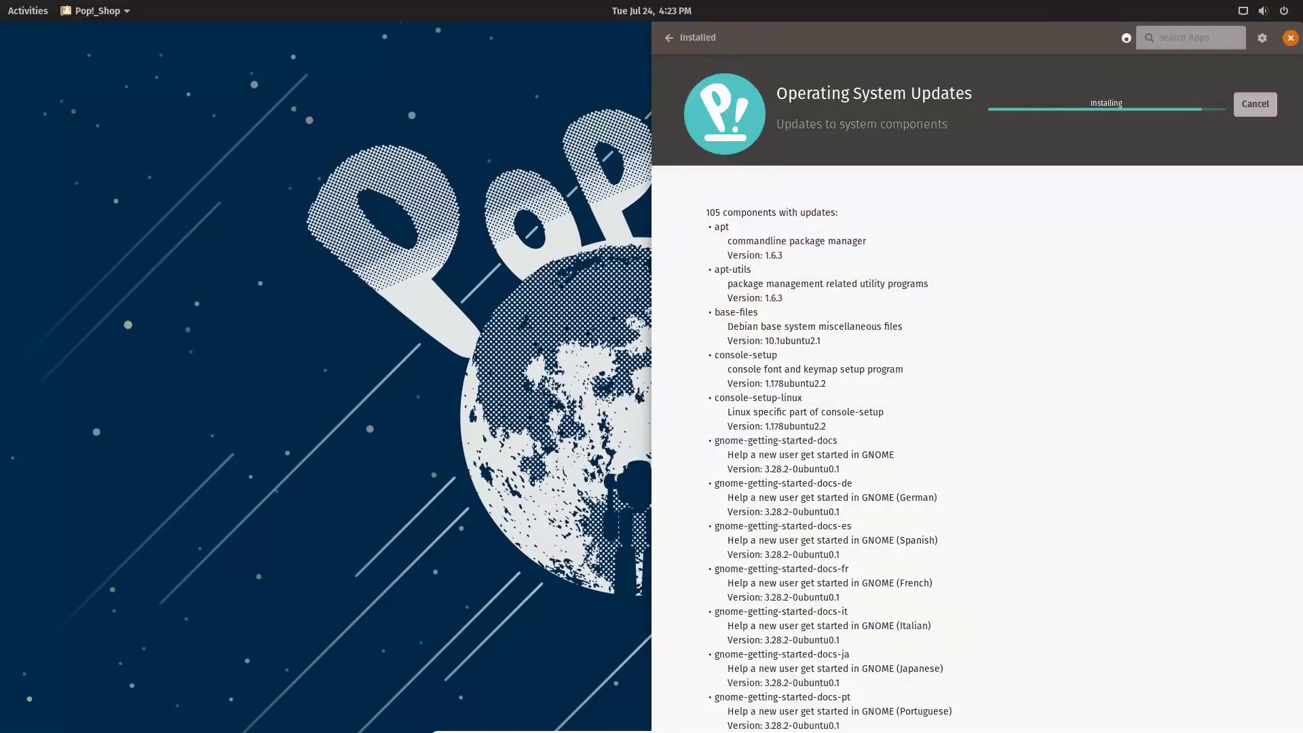
left_click_drag(929, 37, 809, 119)
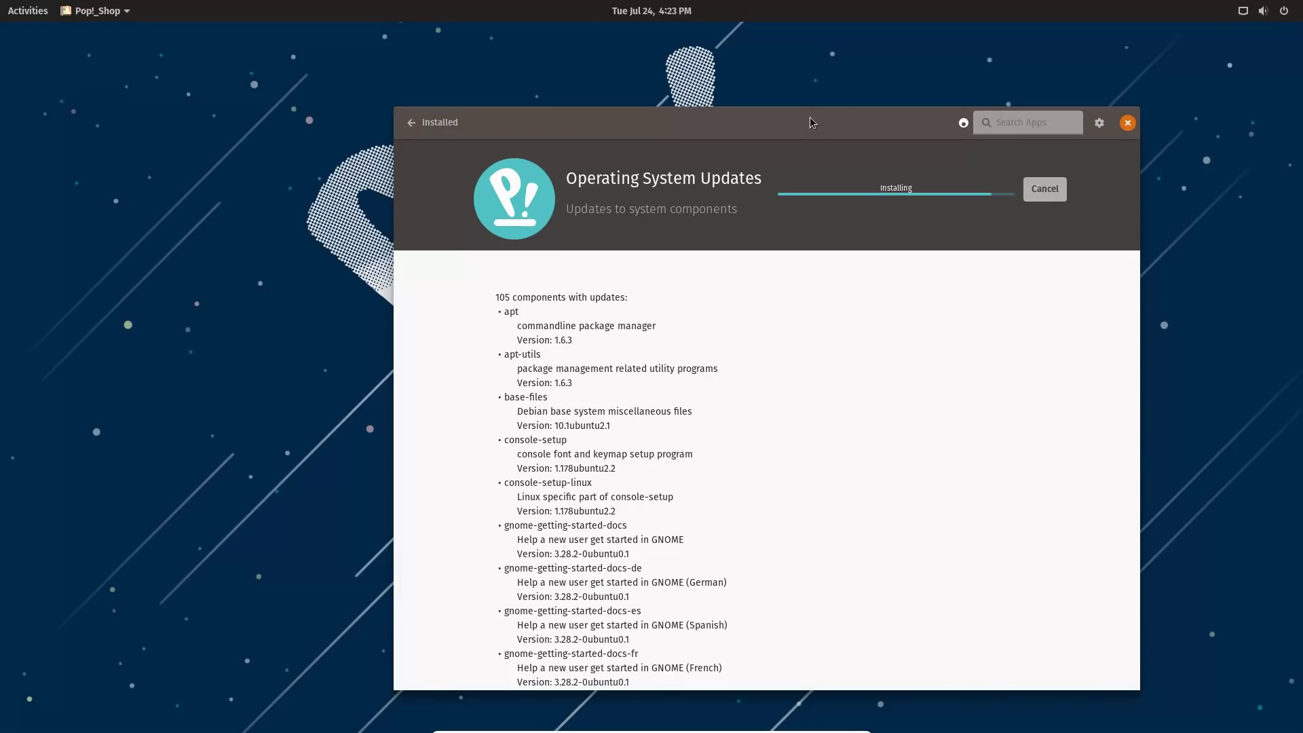
Create a new desktop folder named 'test' and select it.
right_click(119, 215)
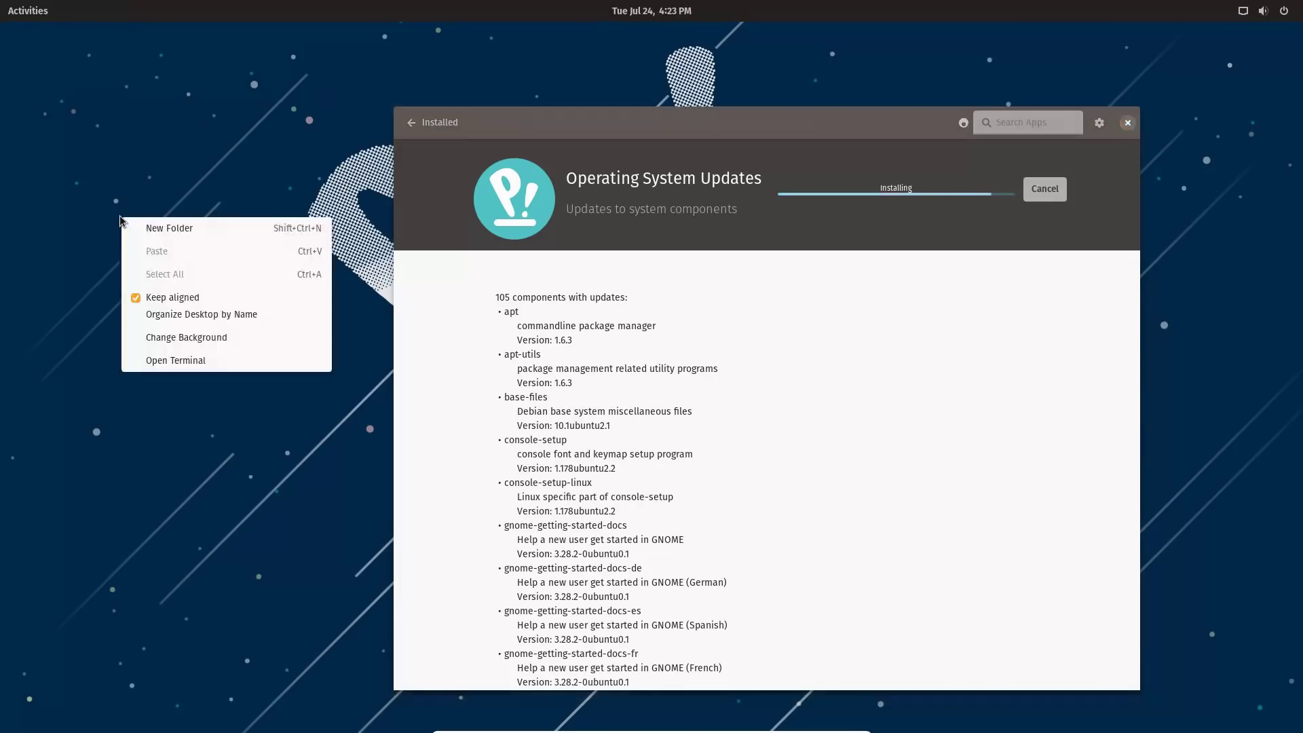
left_click(172, 234)
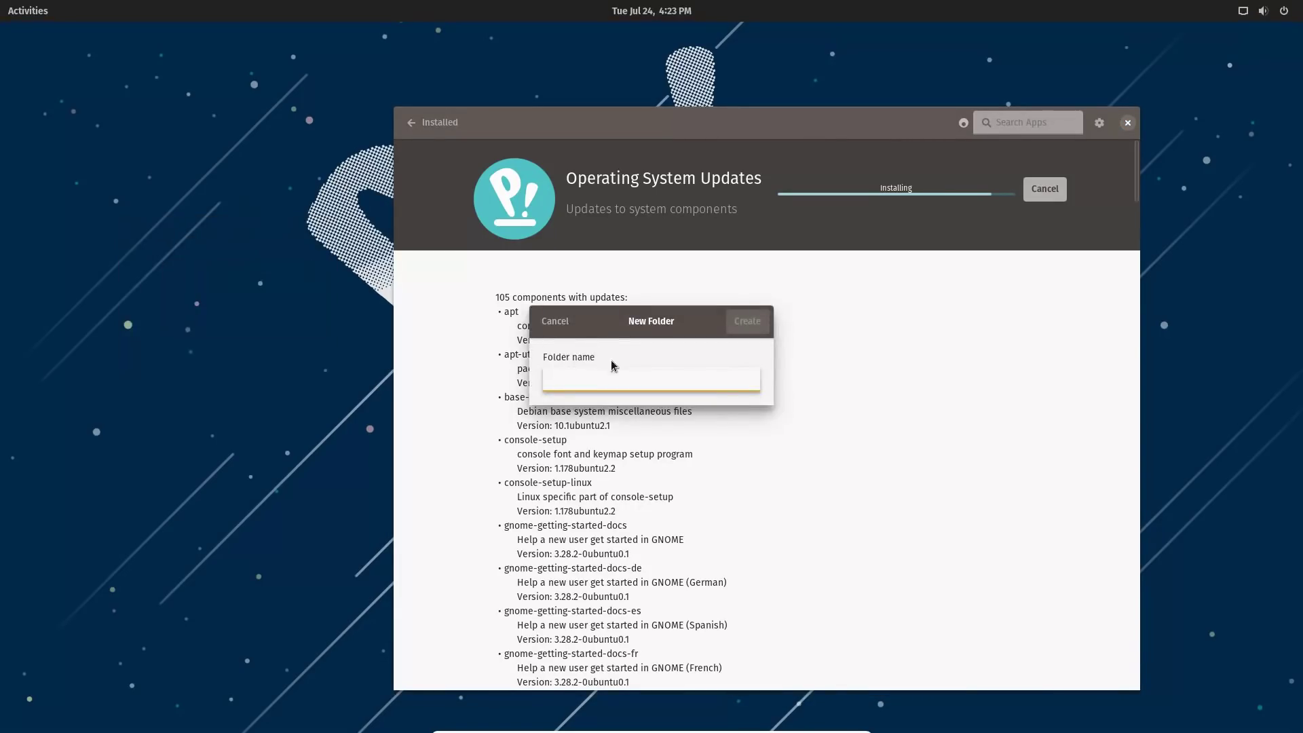
type("test")
key("Return")
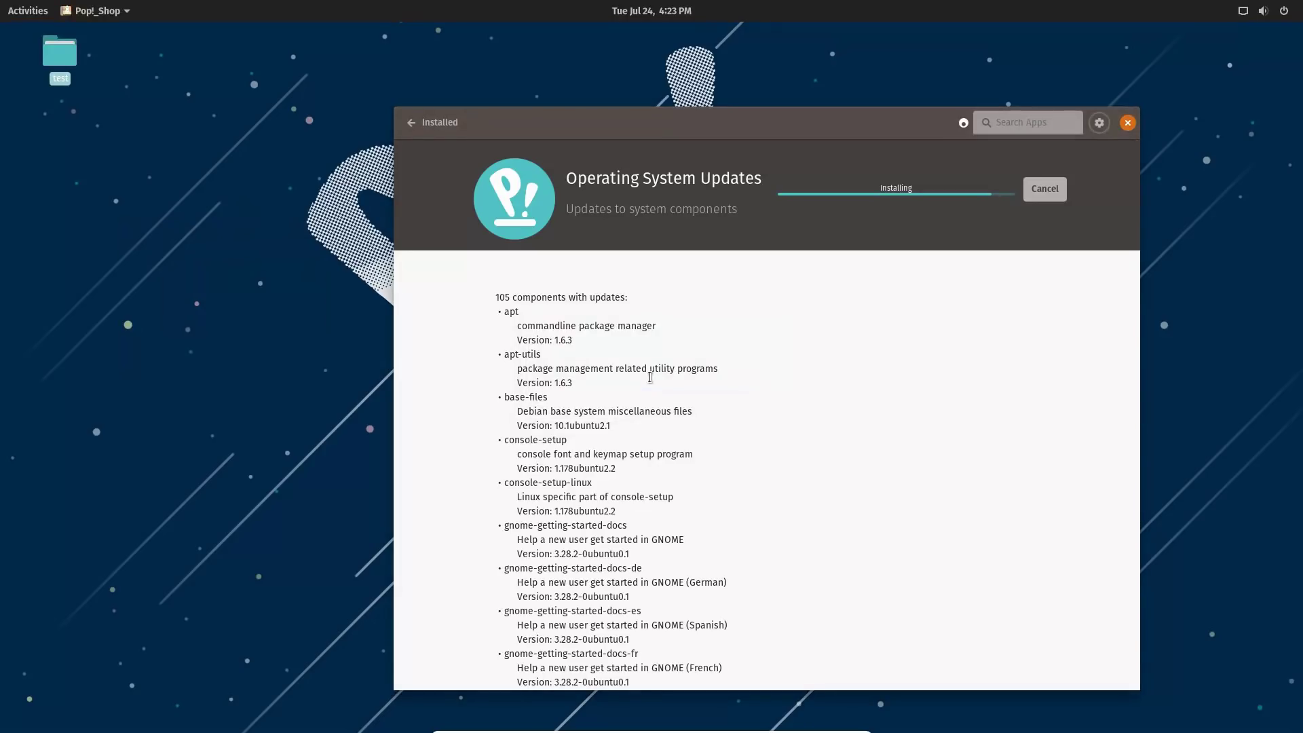
left_click(122, 115)
left_click(68, 65)
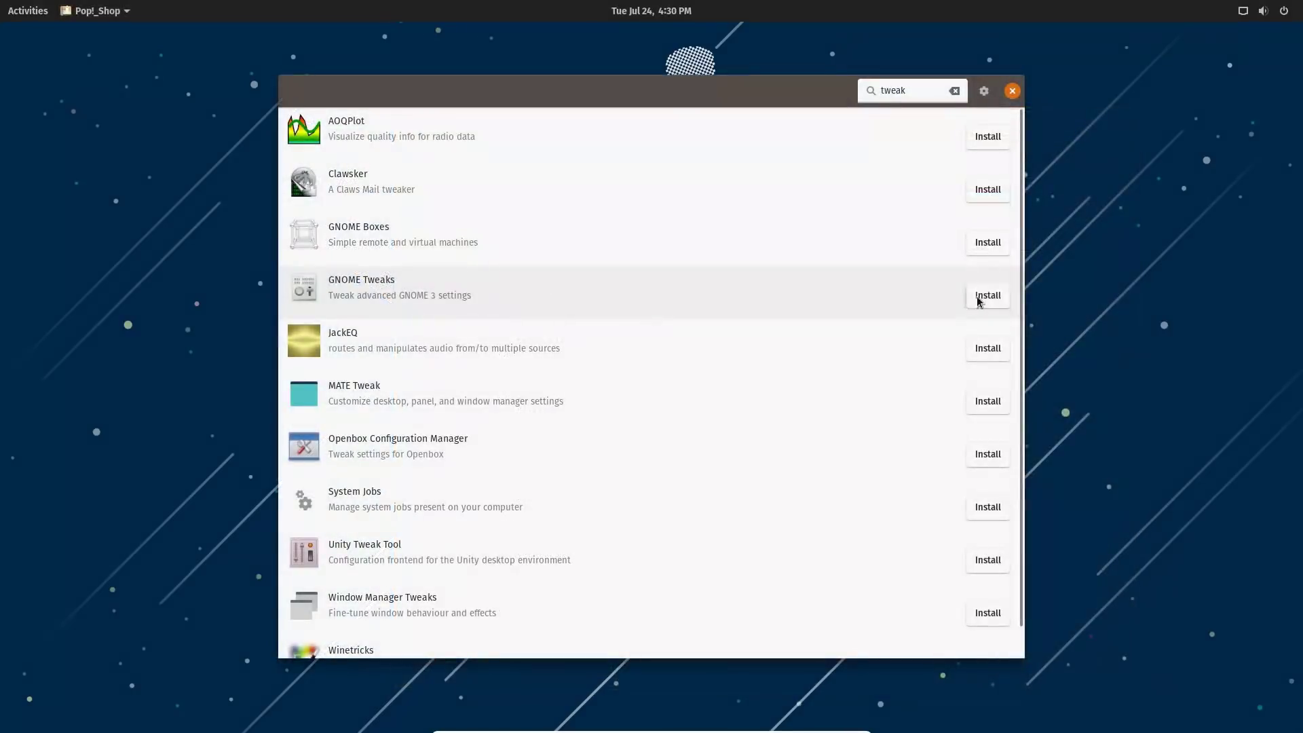
Install GNOME Tweaks from Pop!_Shop, launch it via a 'twe' search, and open its Desktop page.
left_click(987, 295)
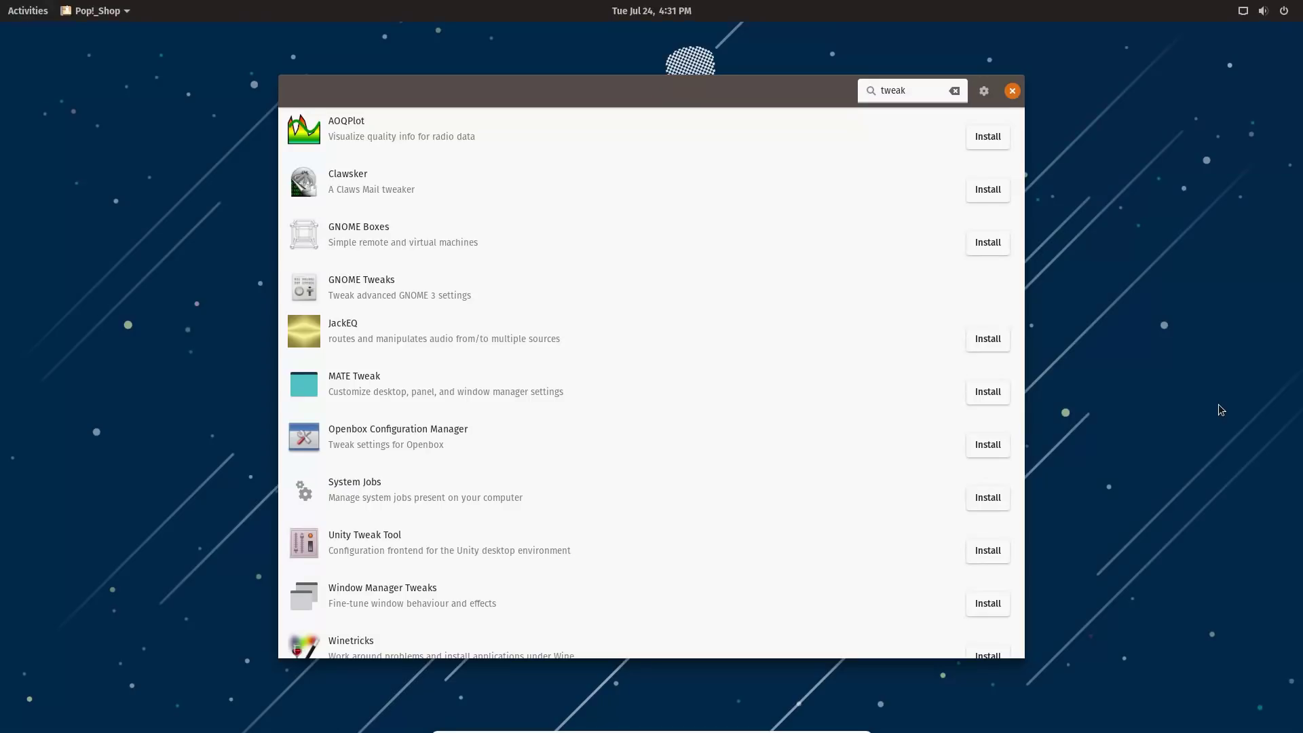
left_click(28, 11)
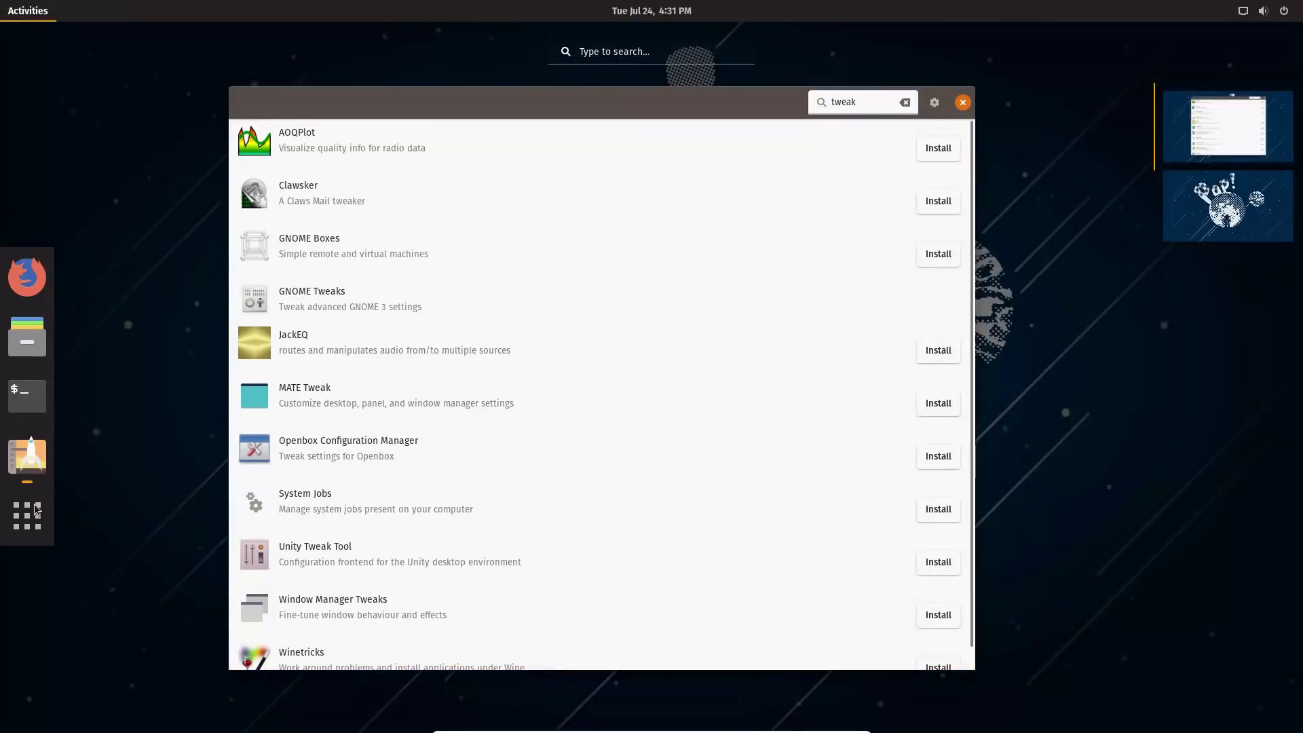
type("twe")
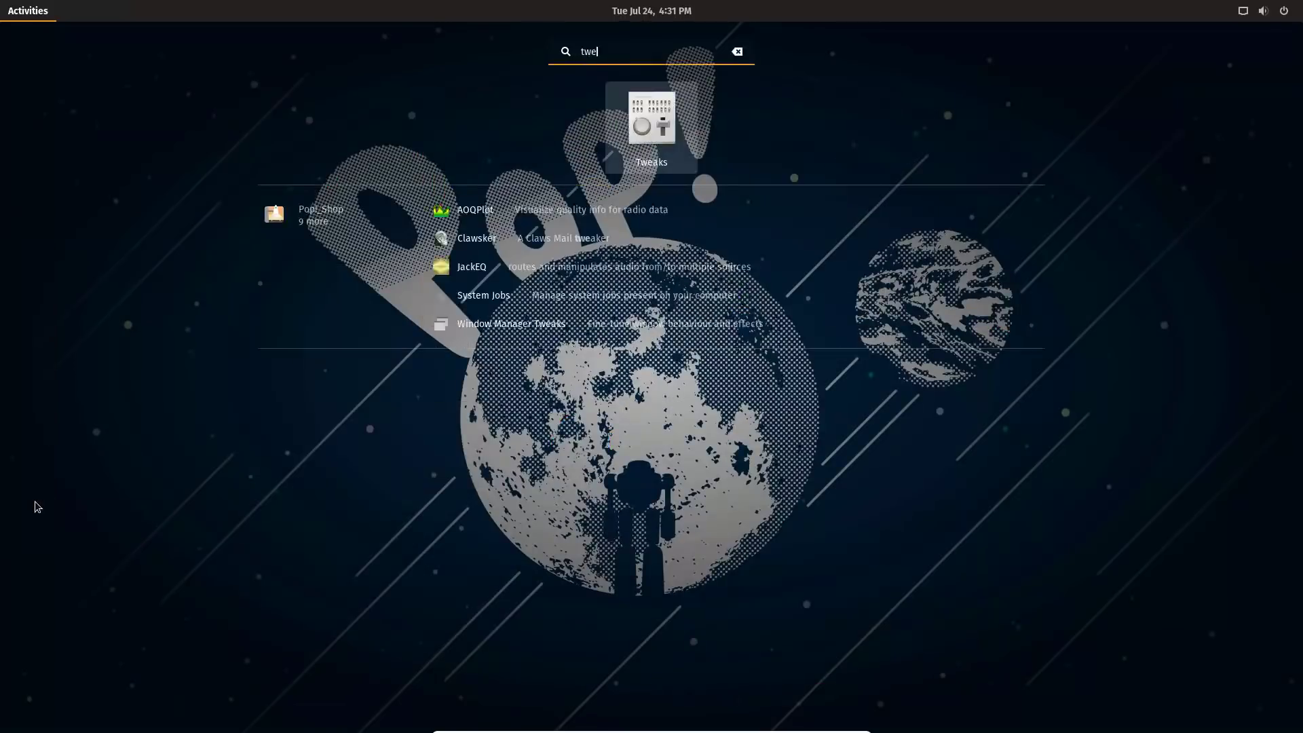
key("Return")
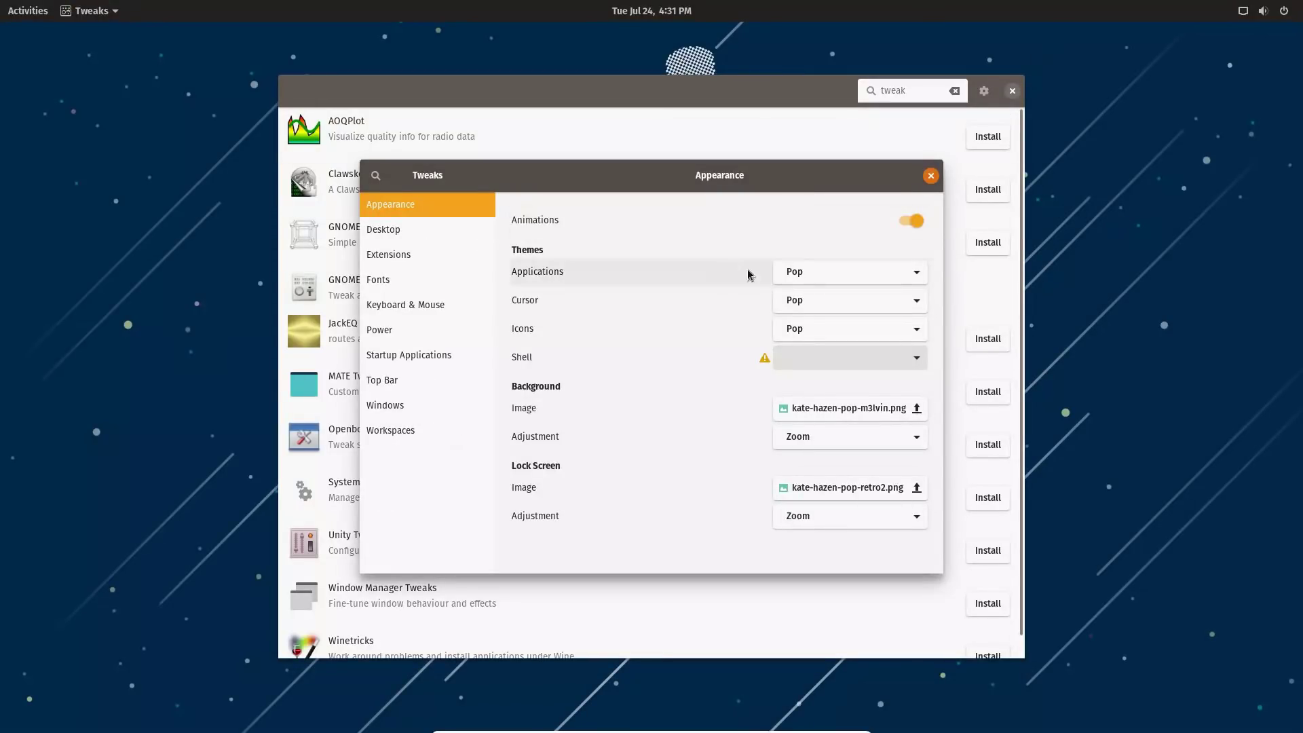
left_click(405, 231)
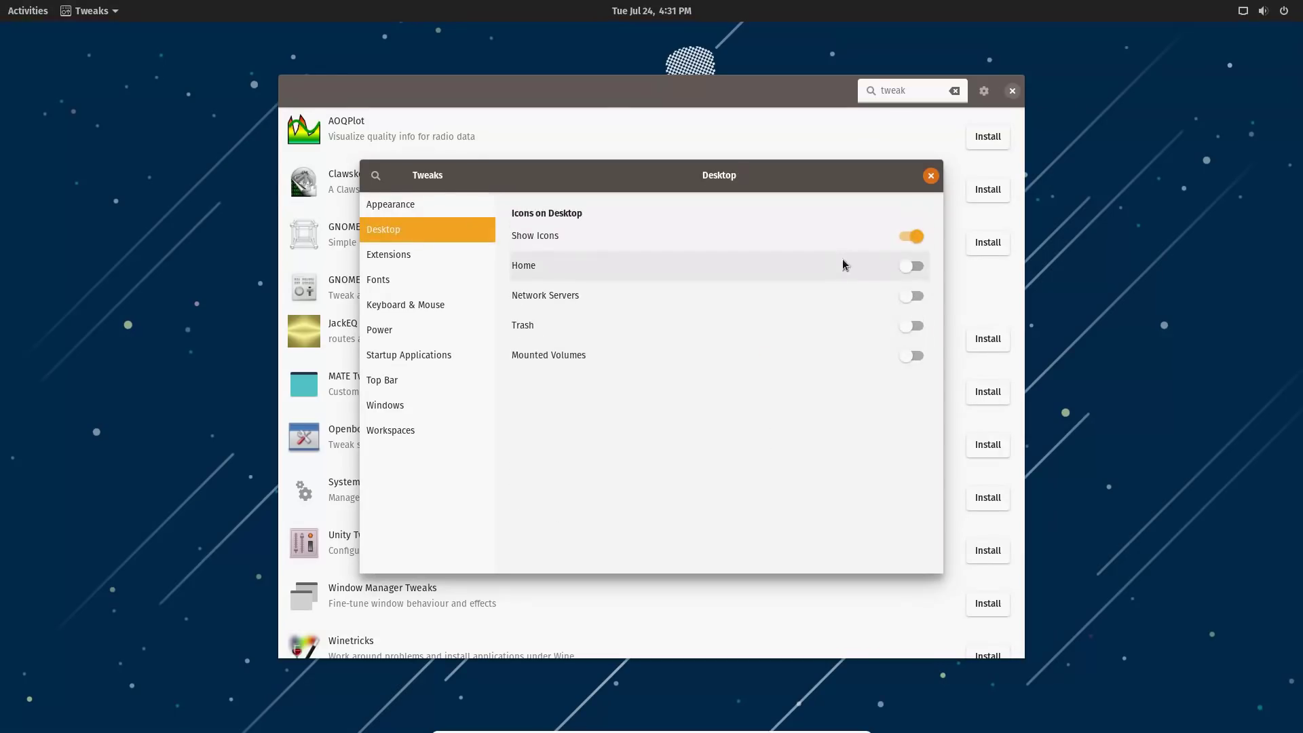
Turn on the Home, Network Servers, Trash and Mounted Volumes desktop icons.
left_click(901, 269)
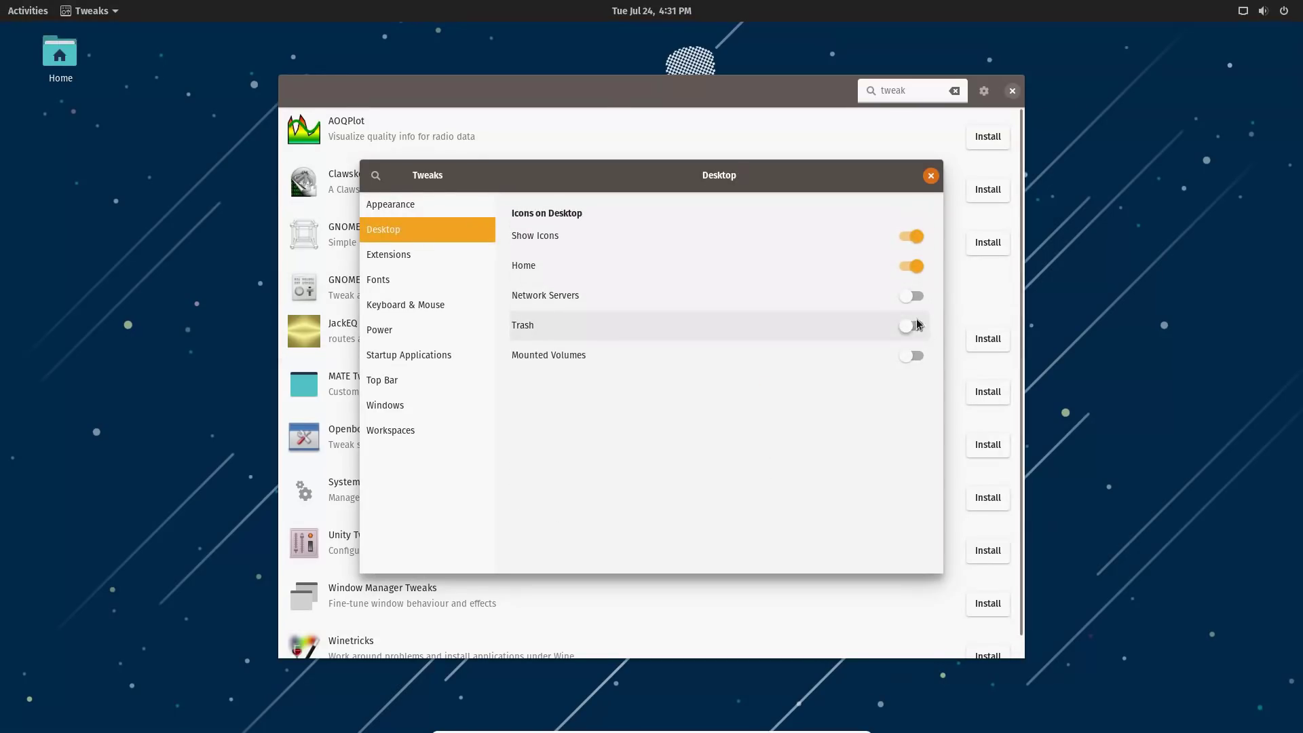
left_click(912, 296)
left_click(911, 326)
left_click(912, 354)
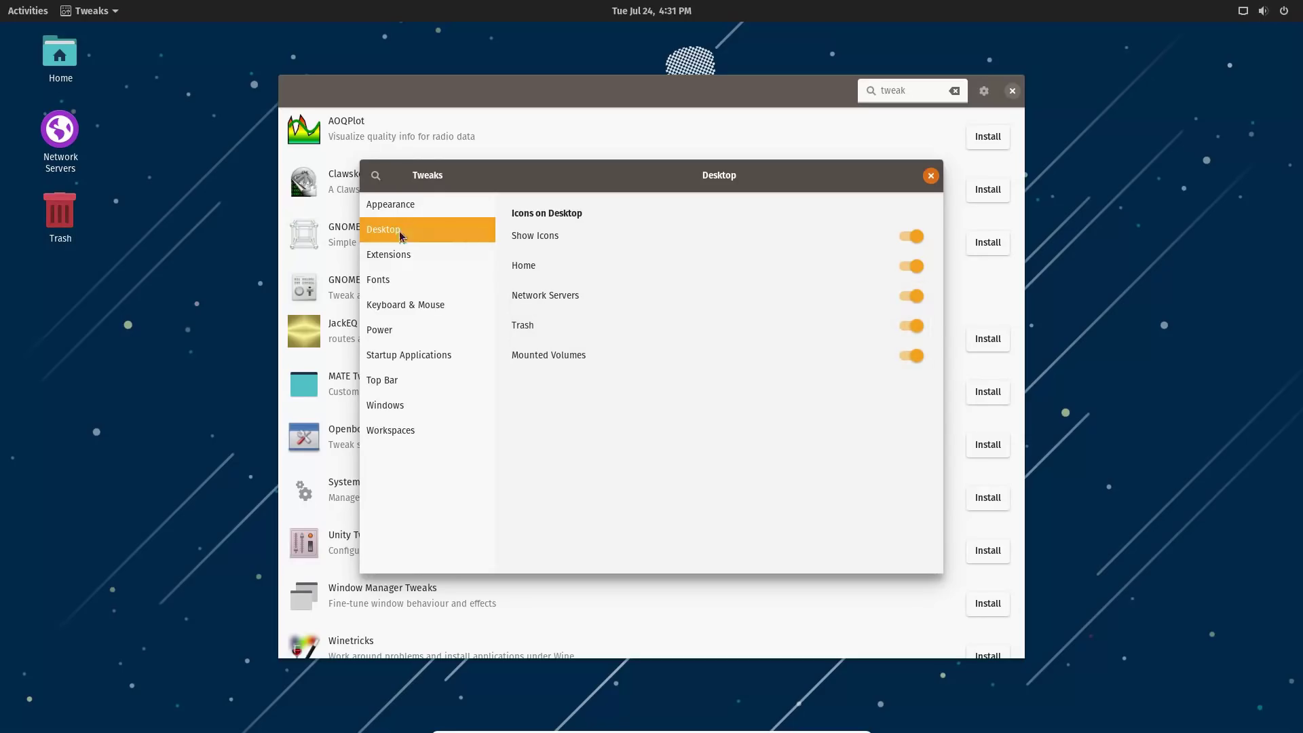
Browse the Extensions, Fonts, Keyboard & Mouse, Power, Startup Applications and Windows pages, then return to Pop!_Shop.
left_click(399, 257)
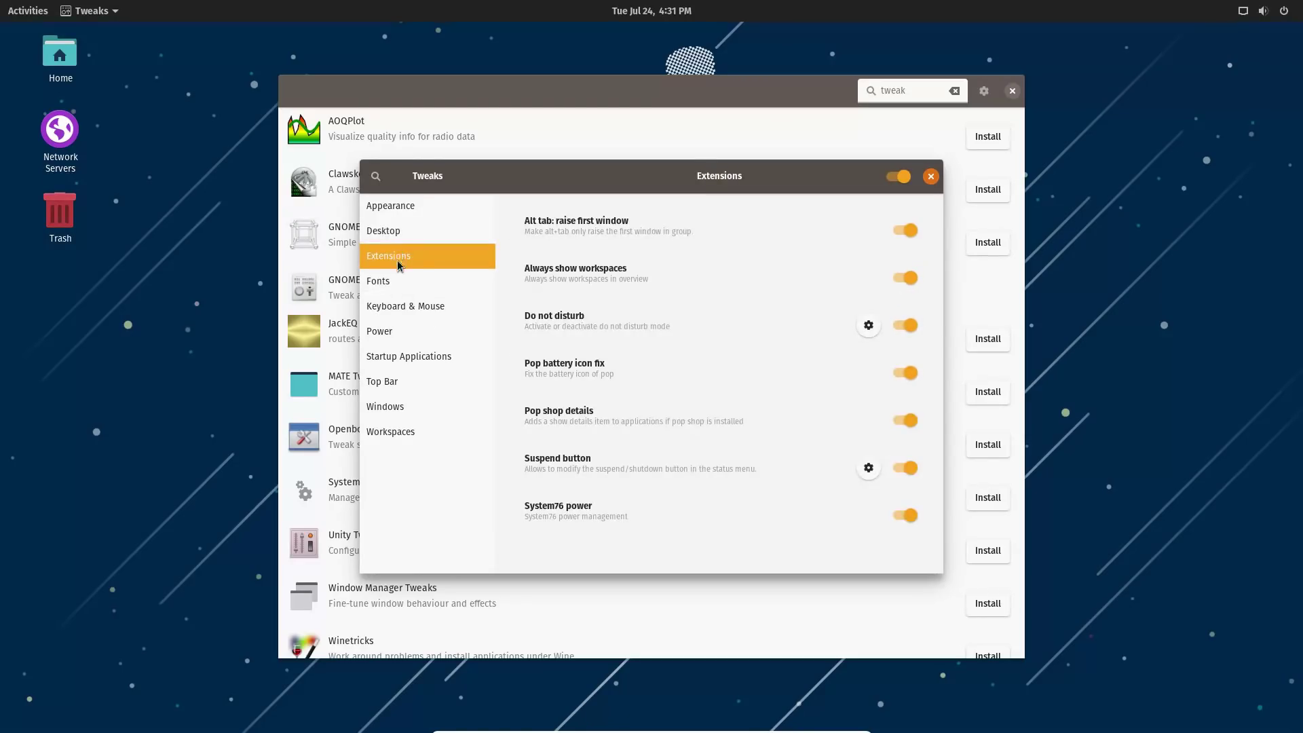
left_click(399, 287)
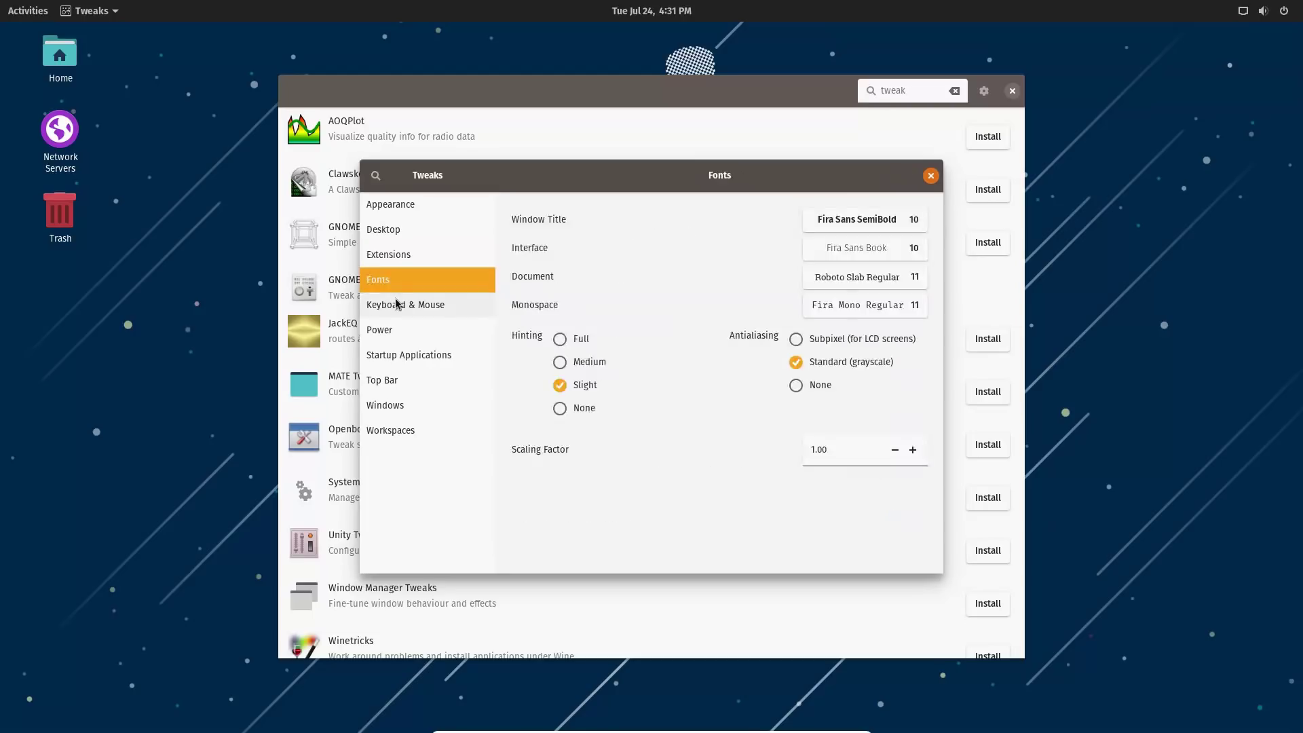
left_click(411, 305)
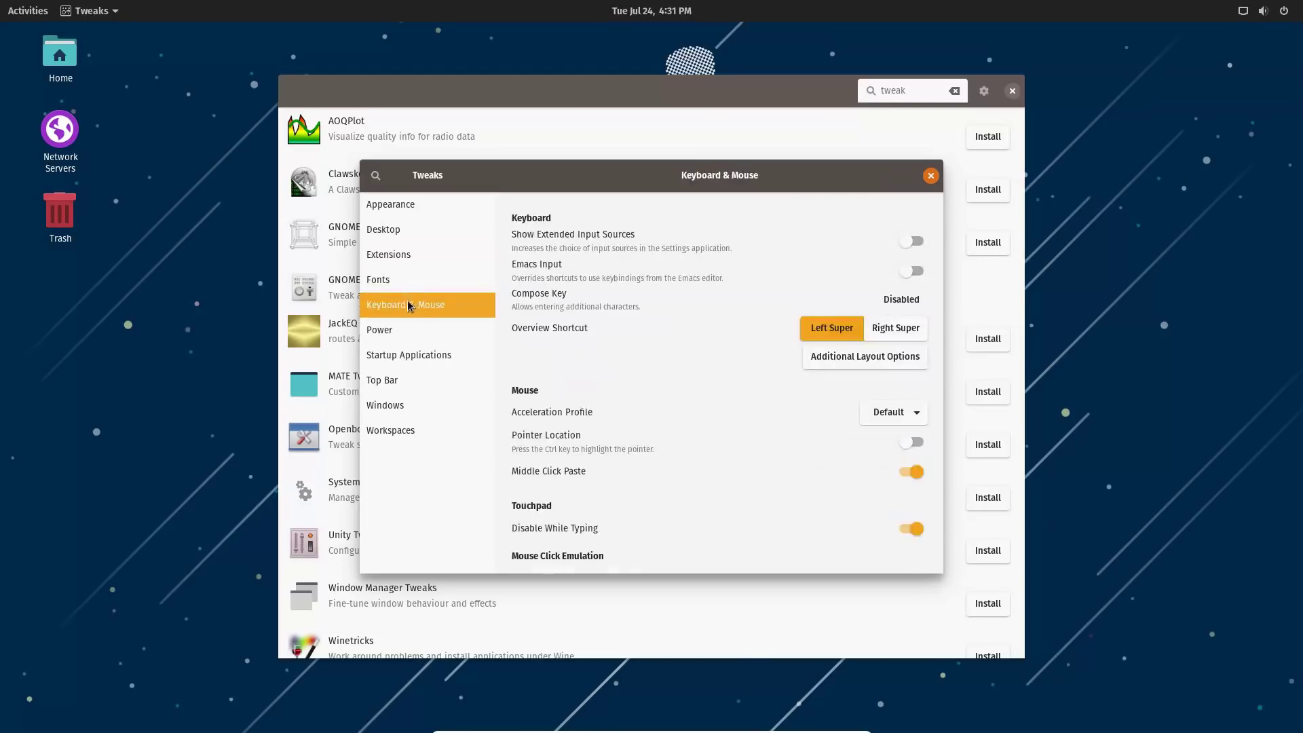
left_click(411, 327)
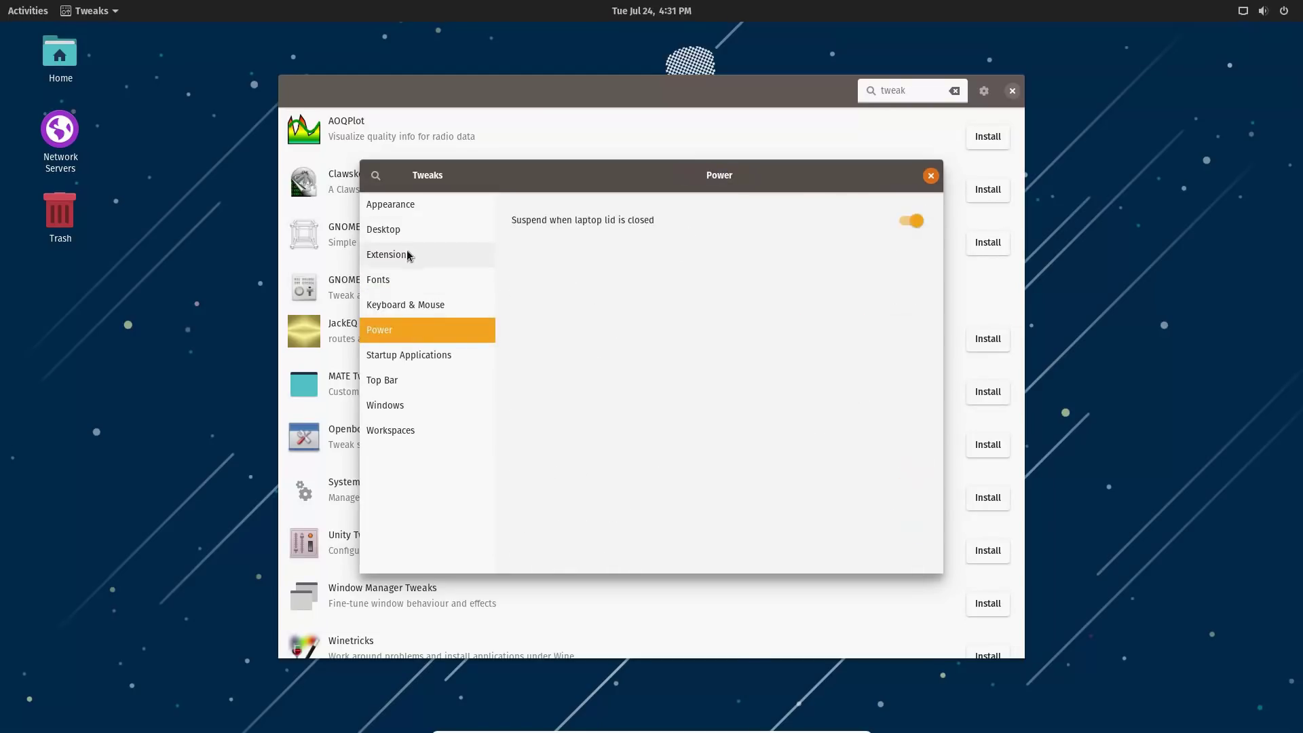
left_click(423, 356)
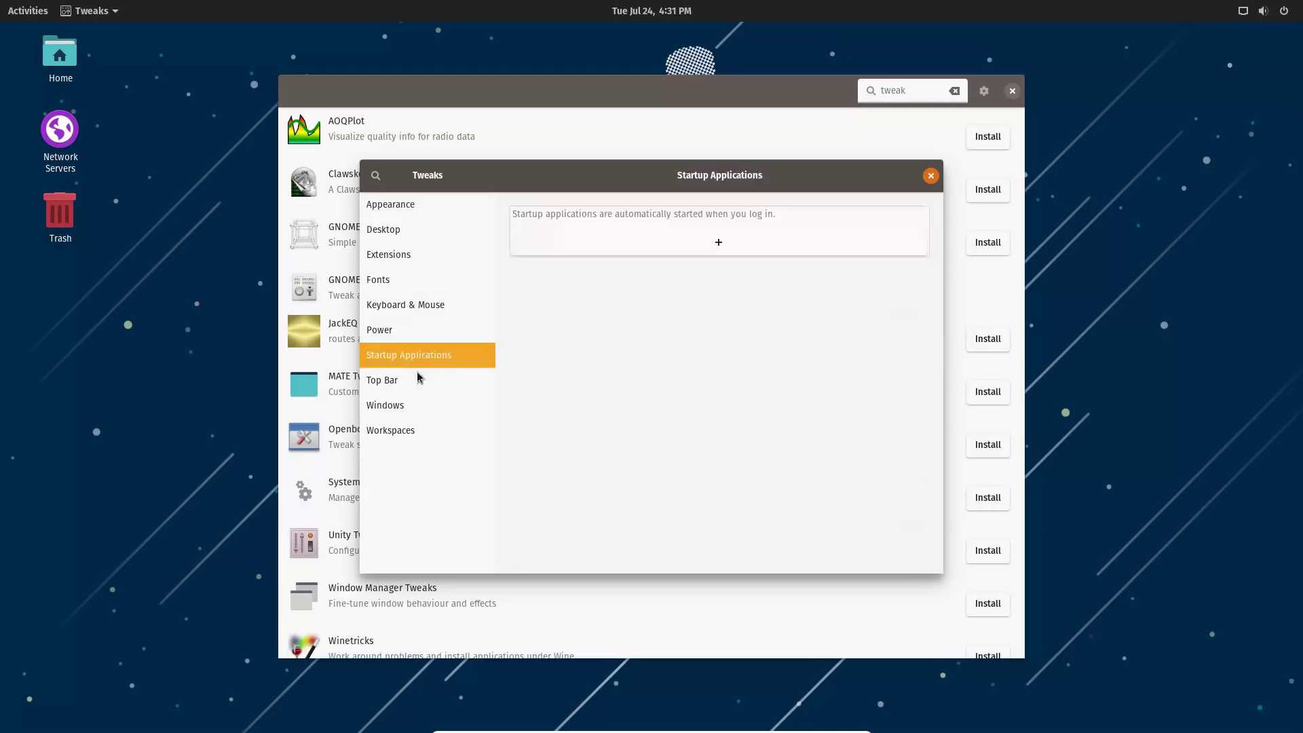
left_click(422, 405)
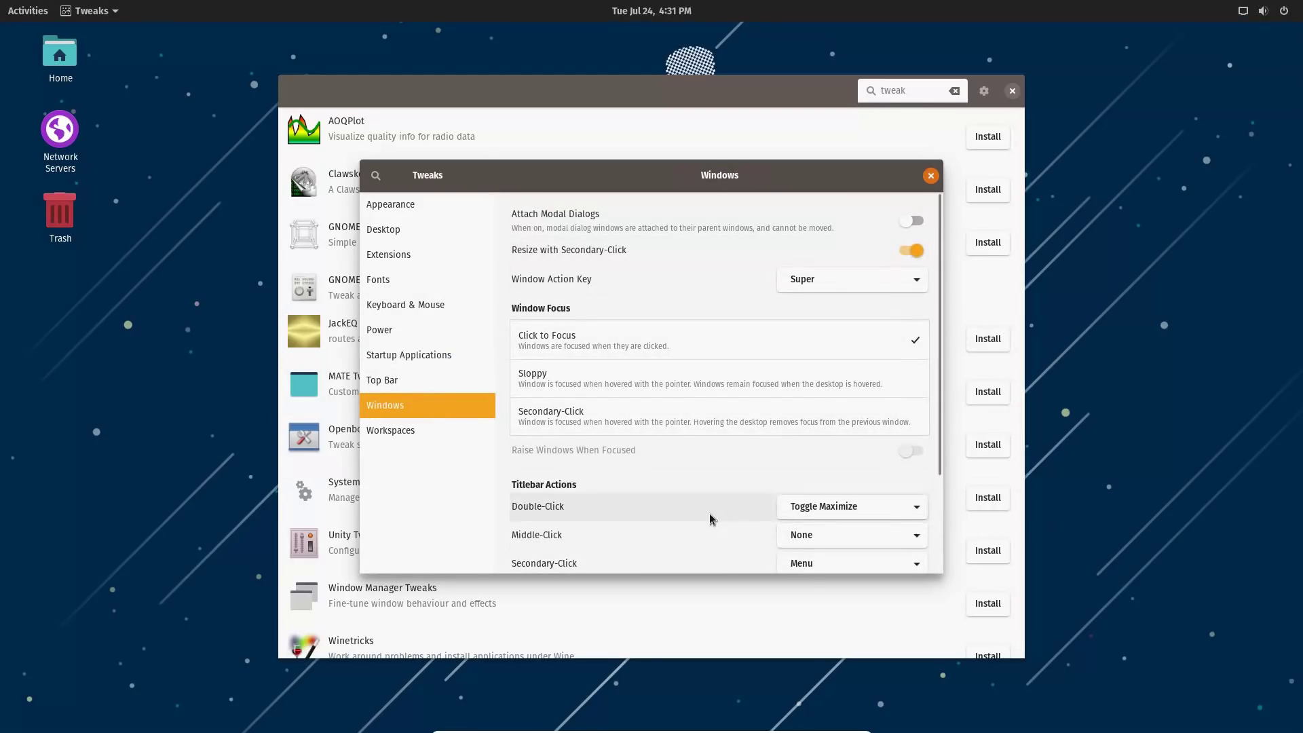
scroll(713, 517, "down", 2)
left_click(827, 103)
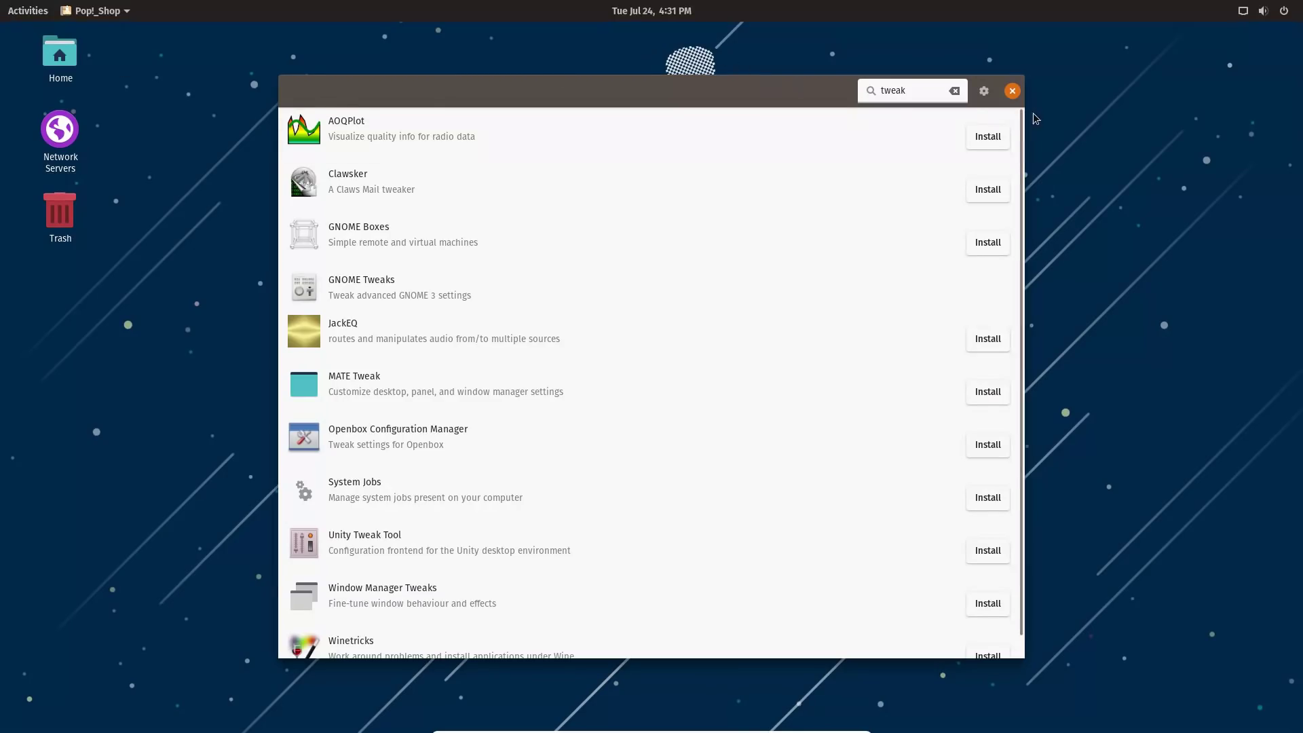
Close Pop!_Shop and enable the Maximize and Minimize titlebar buttons in Tweaks.
left_click(1012, 91)
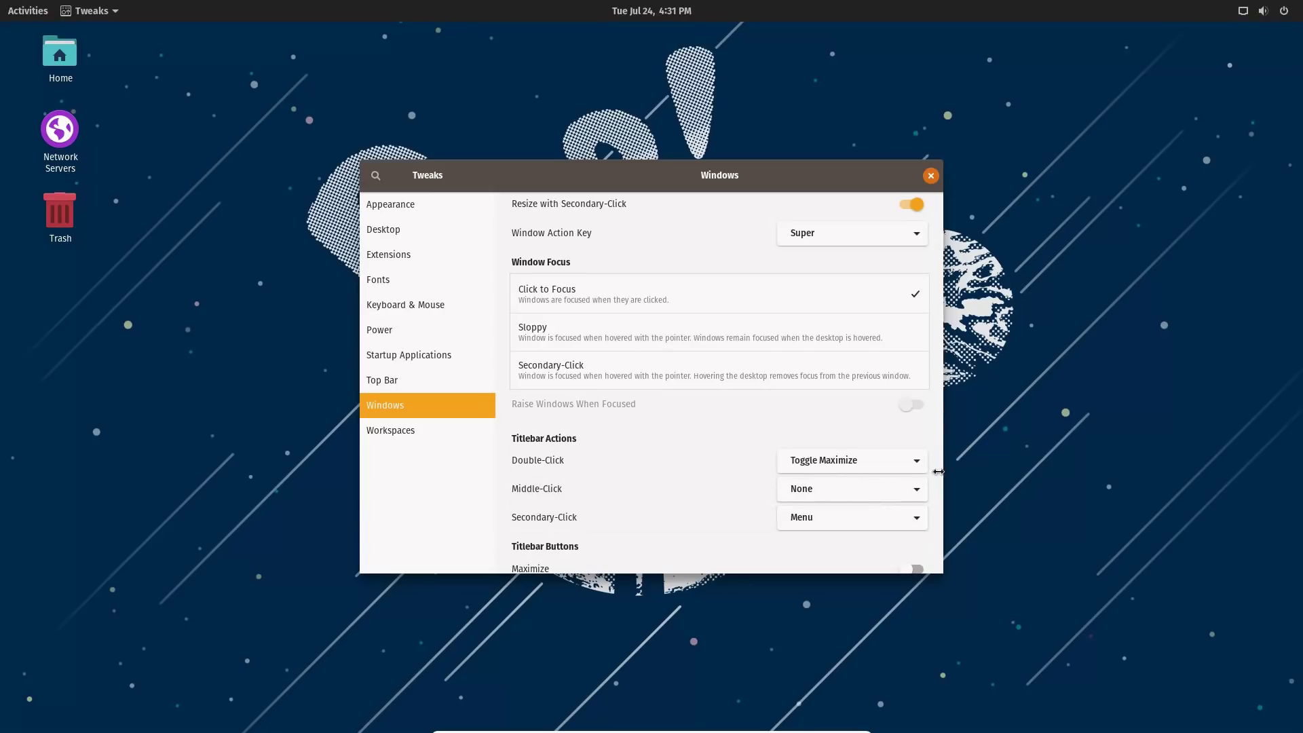
scroll(945, 517, "down", 2)
left_click(916, 487)
left_click(915, 517)
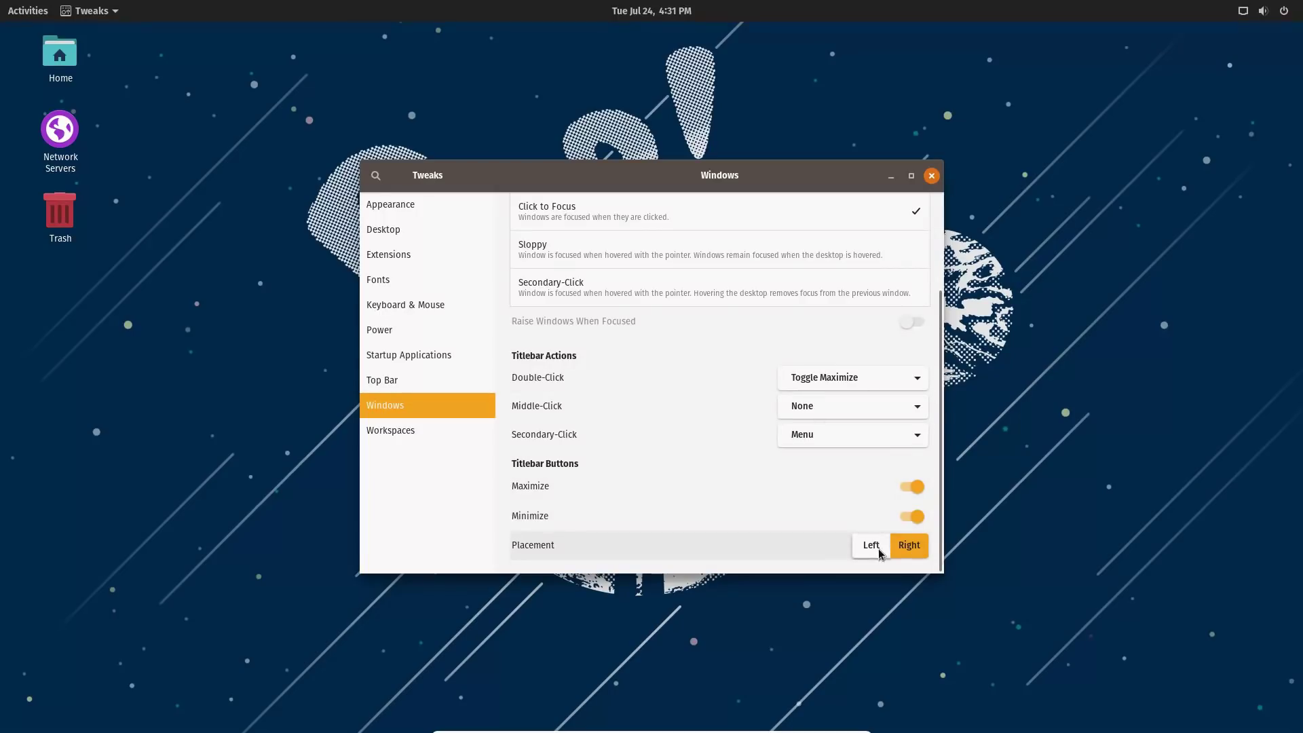
Switch titlebar button placement to Left, back to Right, then minimize Tweaks.
left_click(871, 545)
left_click(910, 545)
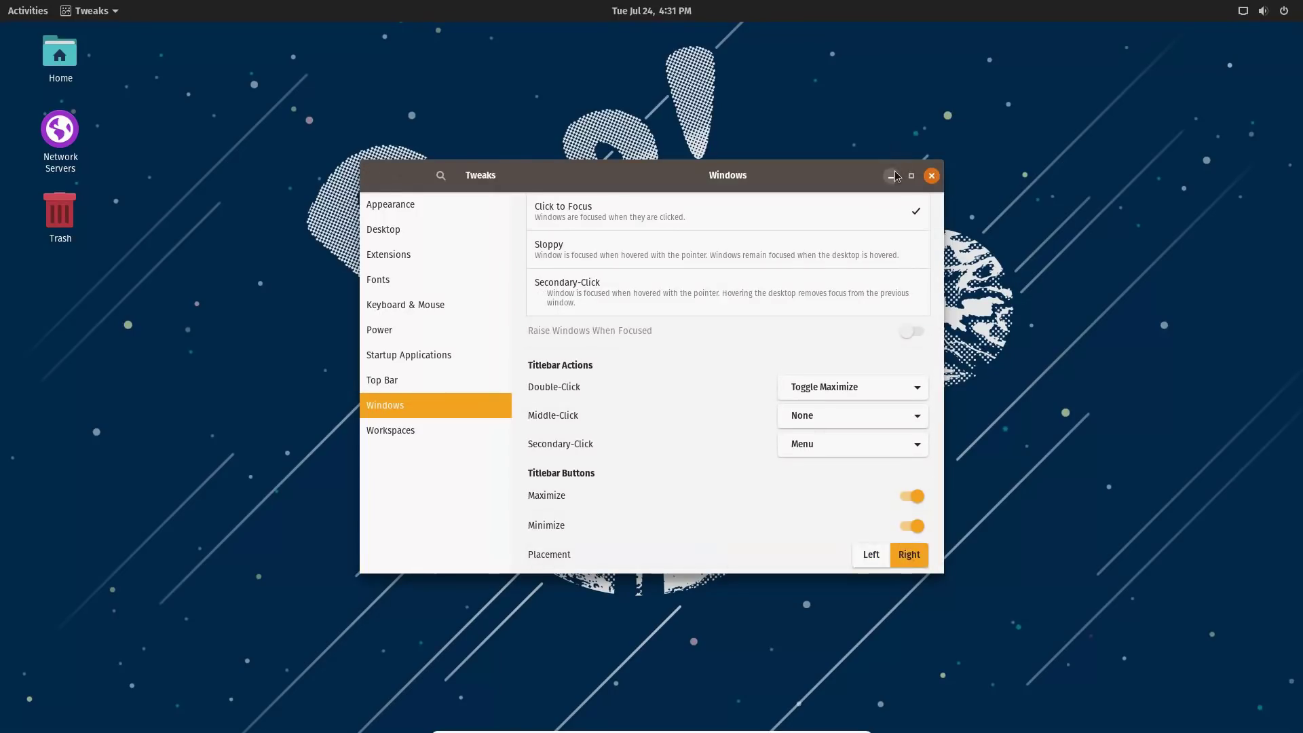
left_click(891, 176)
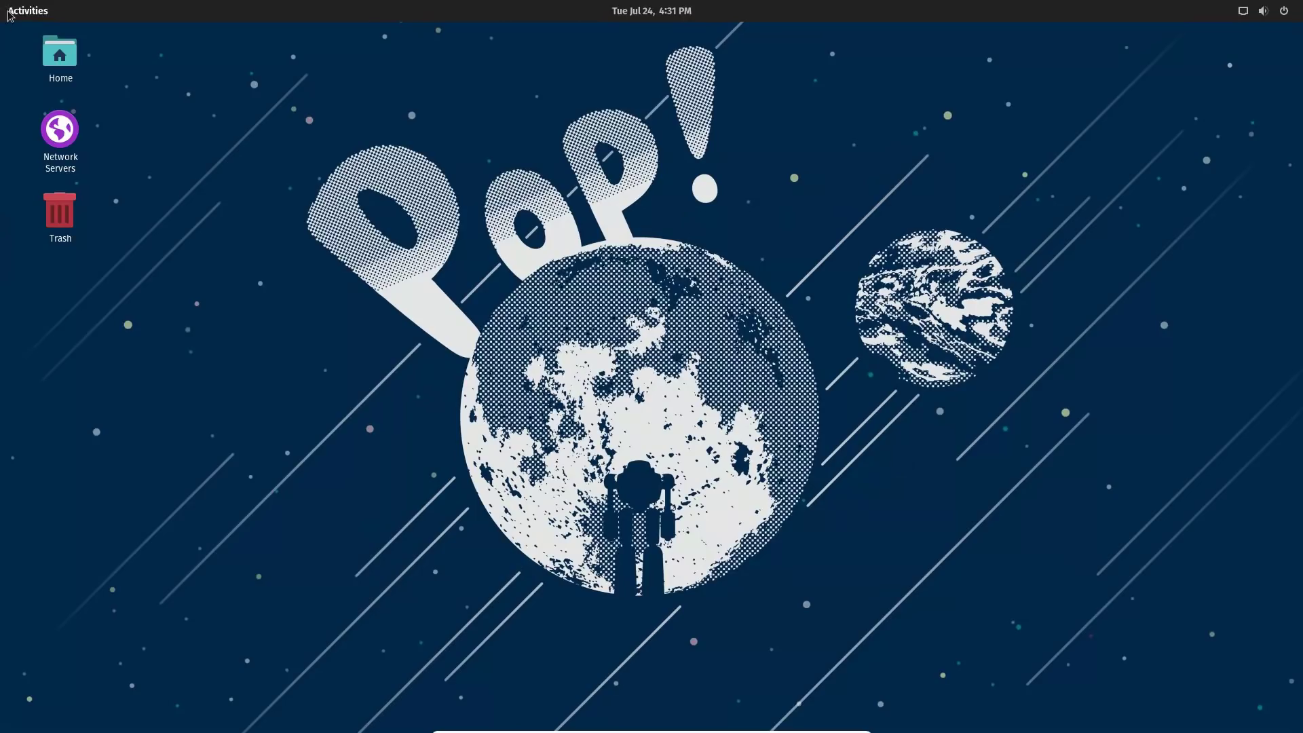
left_click(15, 8)
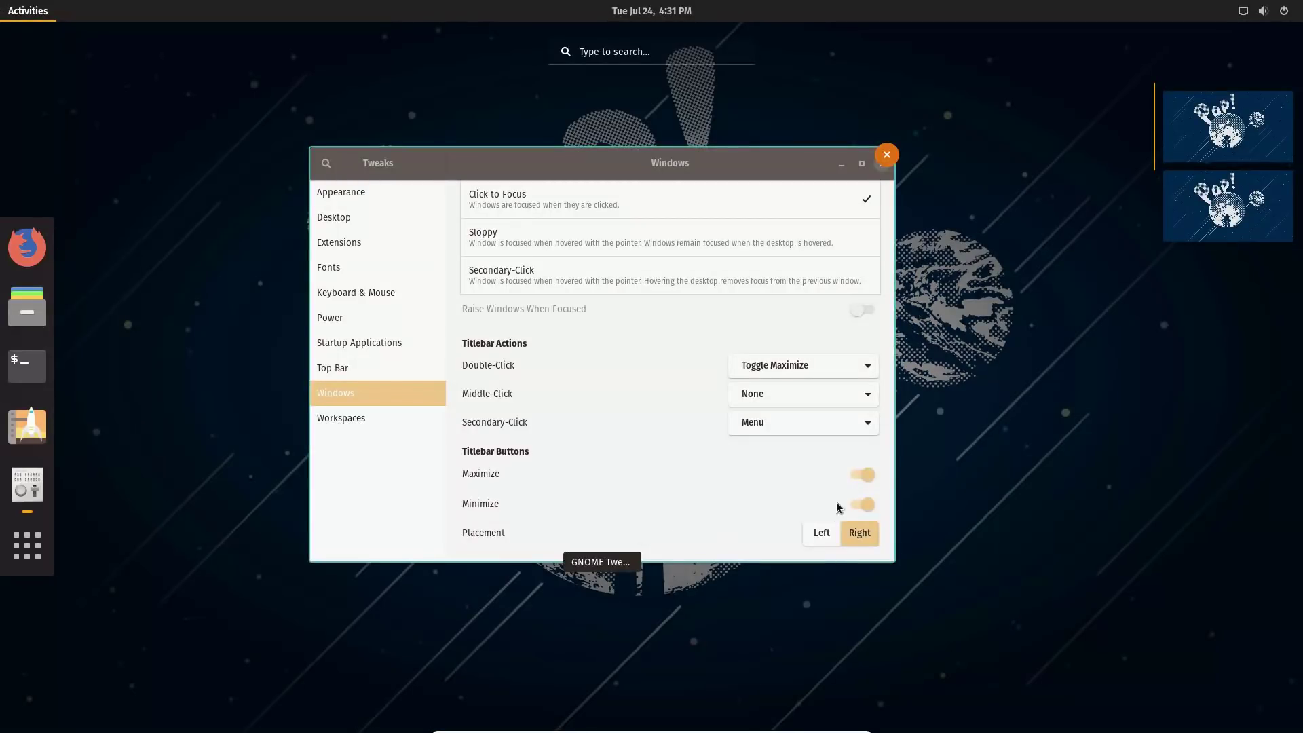
Restore Tweaks and toggle Battery Percentage on and off in the Top Bar page.
left_click(568, 170)
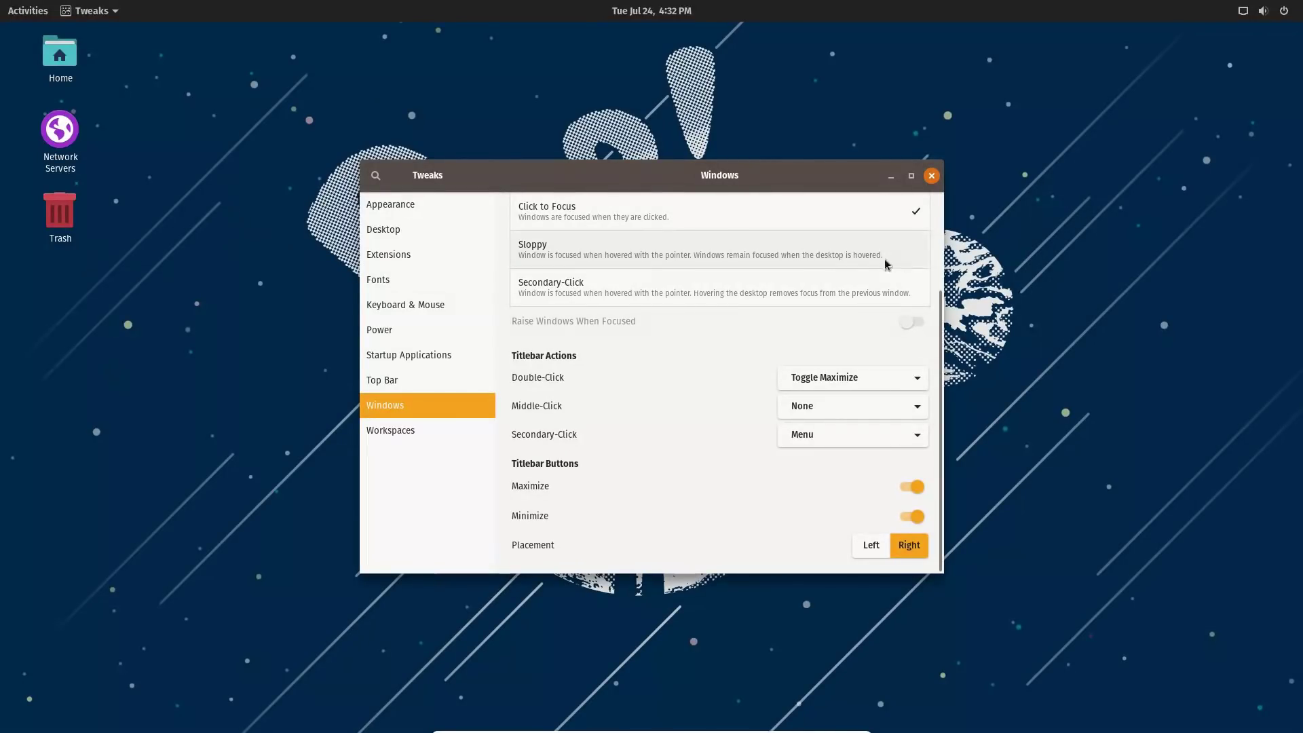
left_click(375, 429)
left_click(381, 380)
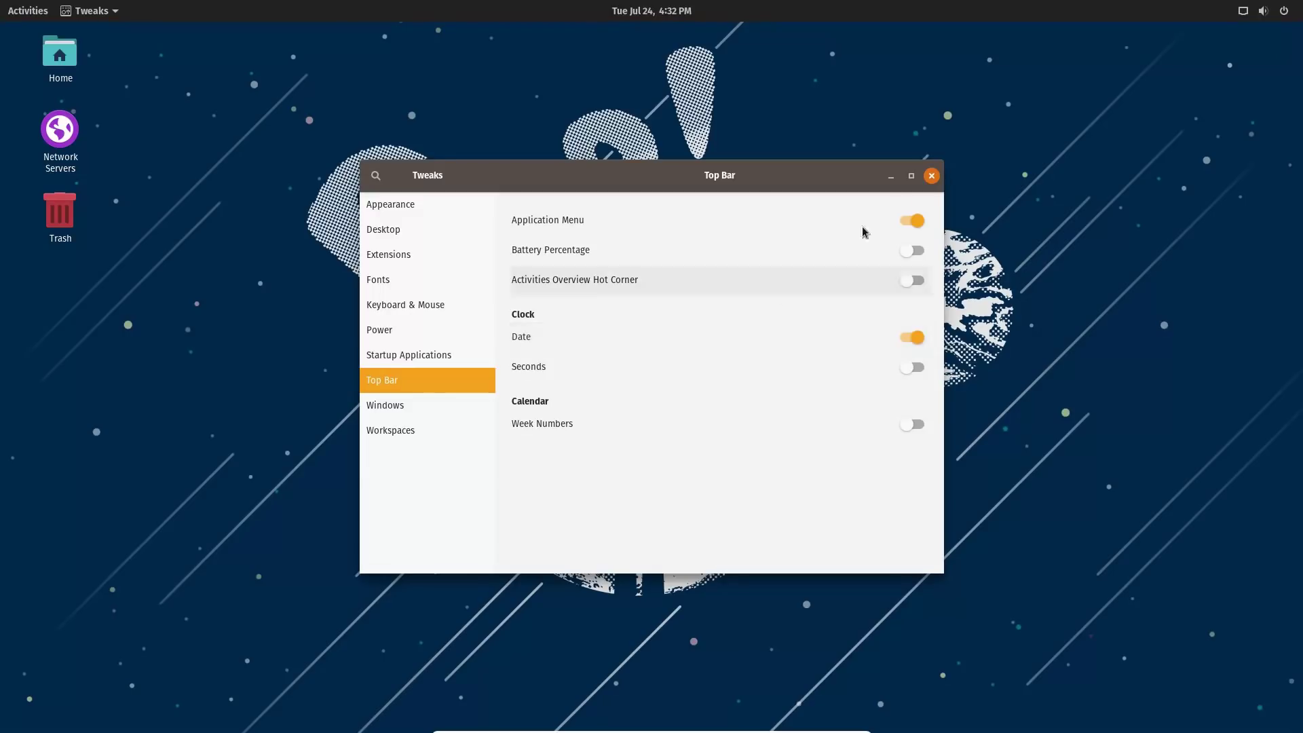
left_click(920, 251)
left_click(915, 251)
Browse the Windows, Workspaces, Appearance, Desktop, Extensions, Fonts, Keyboard & Mouse and Power pages, then close Tweaks.
left_click(399, 406)
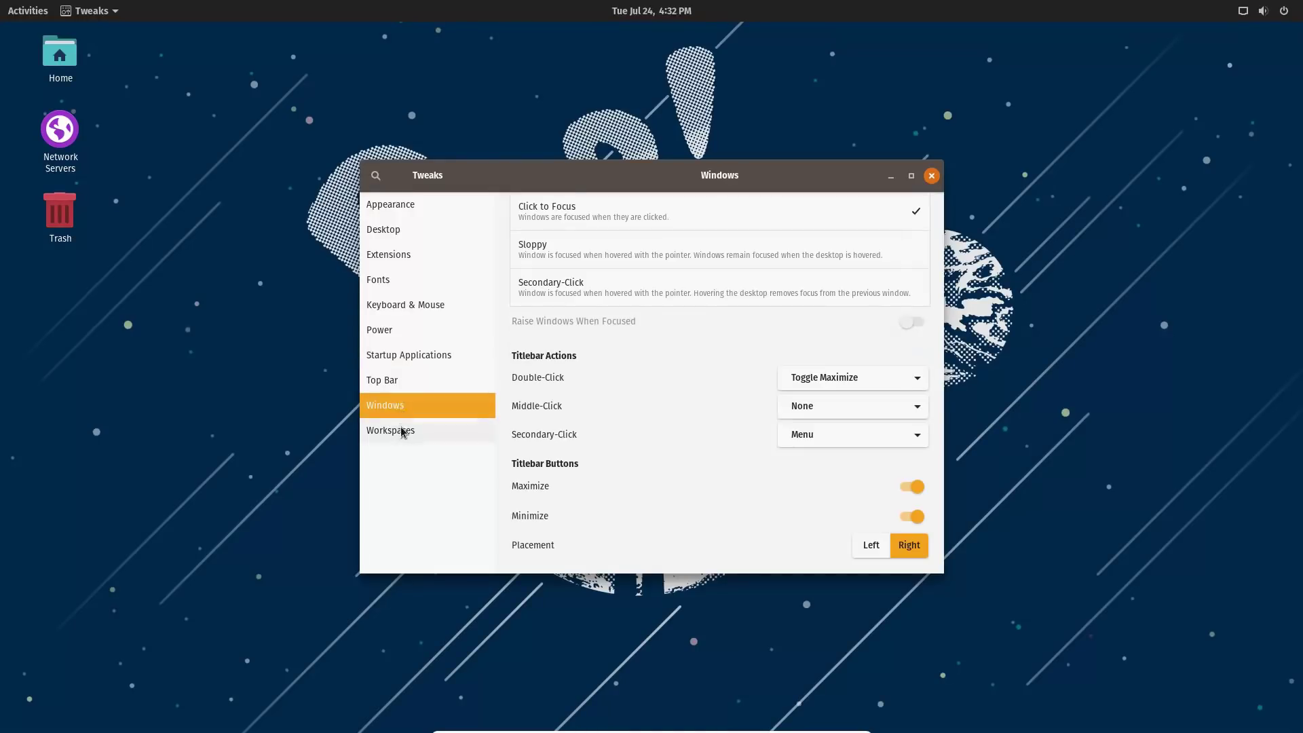
left_click(401, 432)
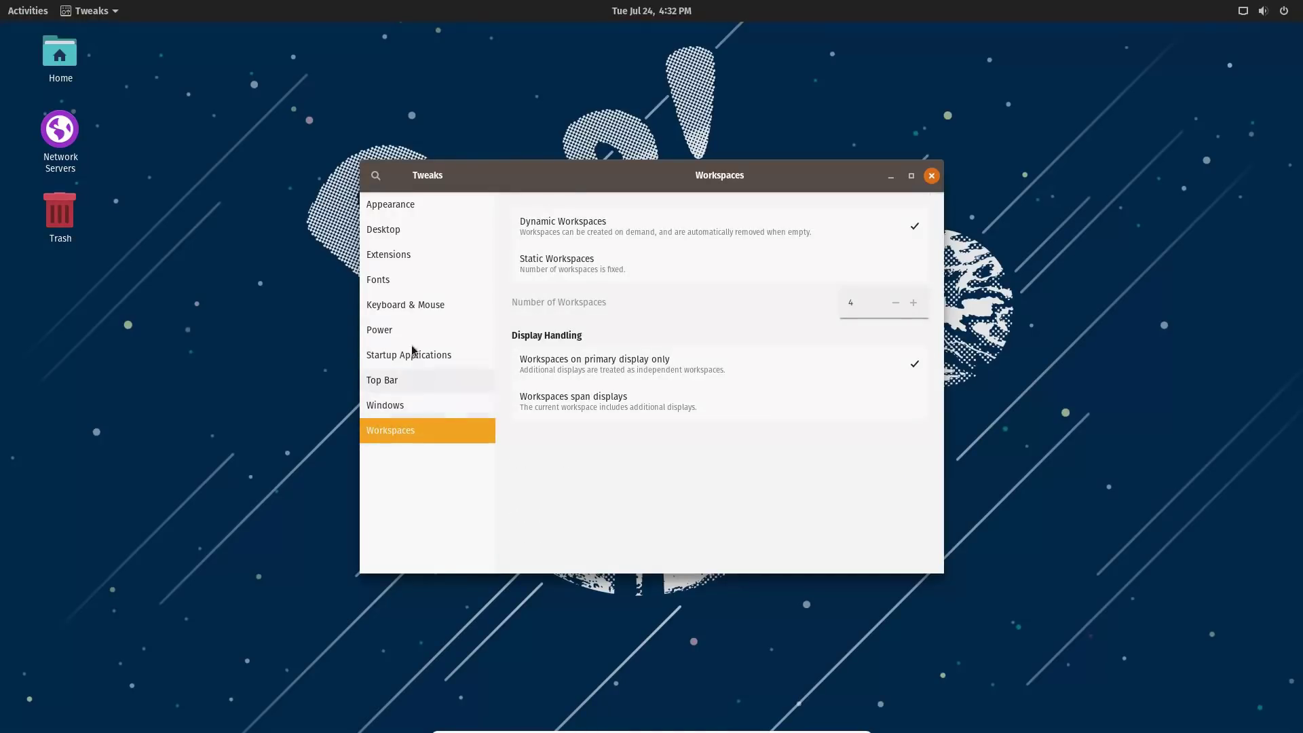
left_click(410, 206)
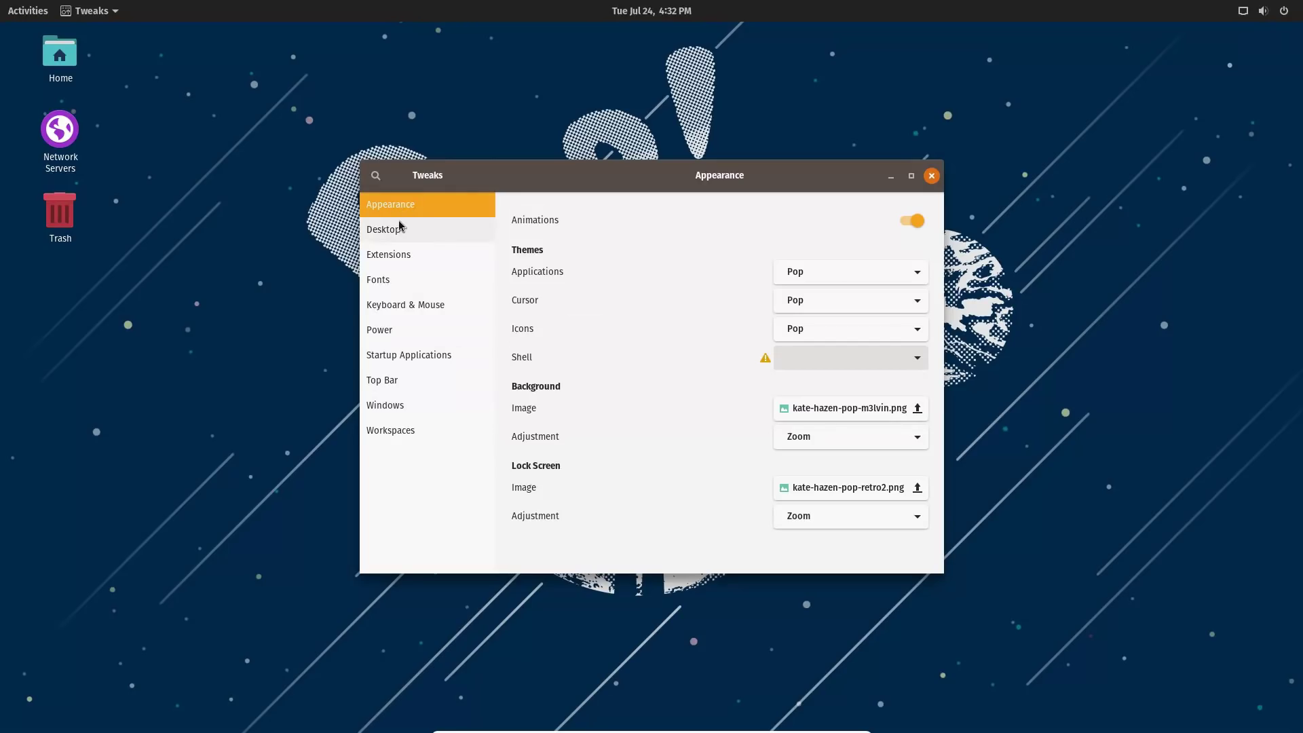
left_click(405, 230)
left_click(405, 256)
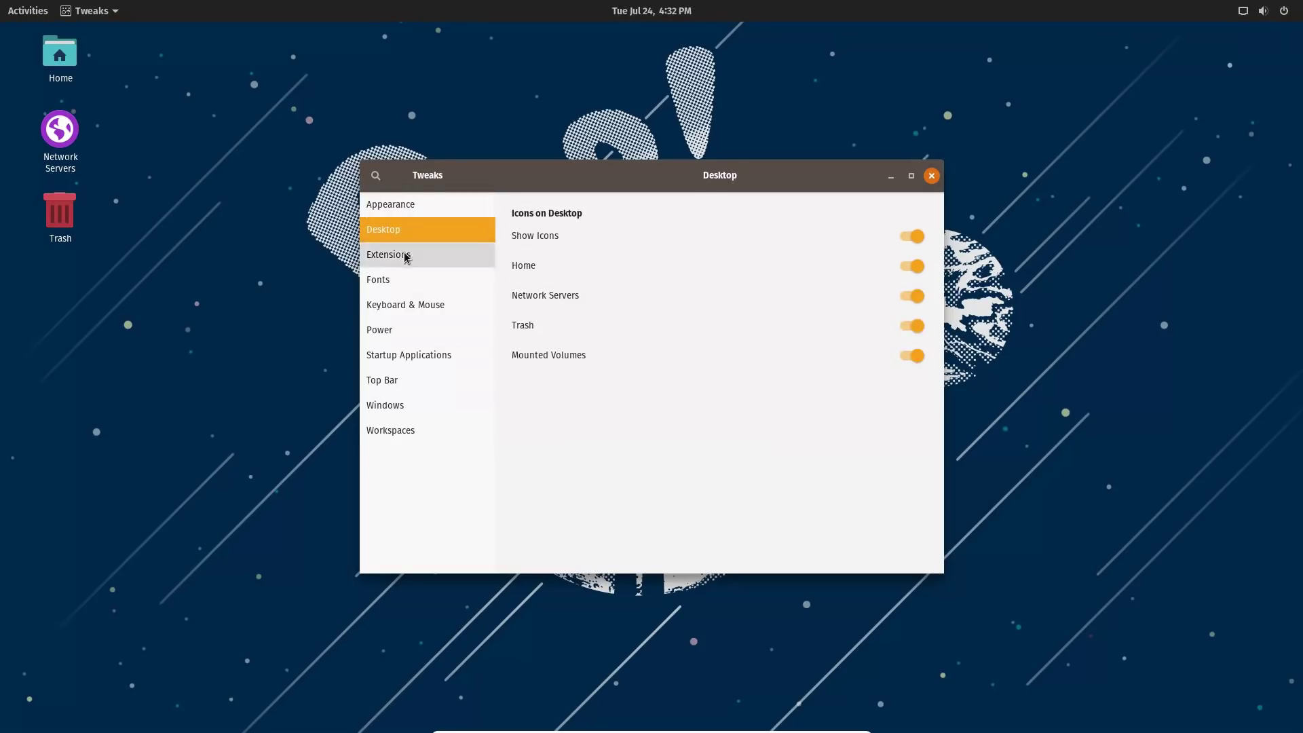
left_click(406, 279)
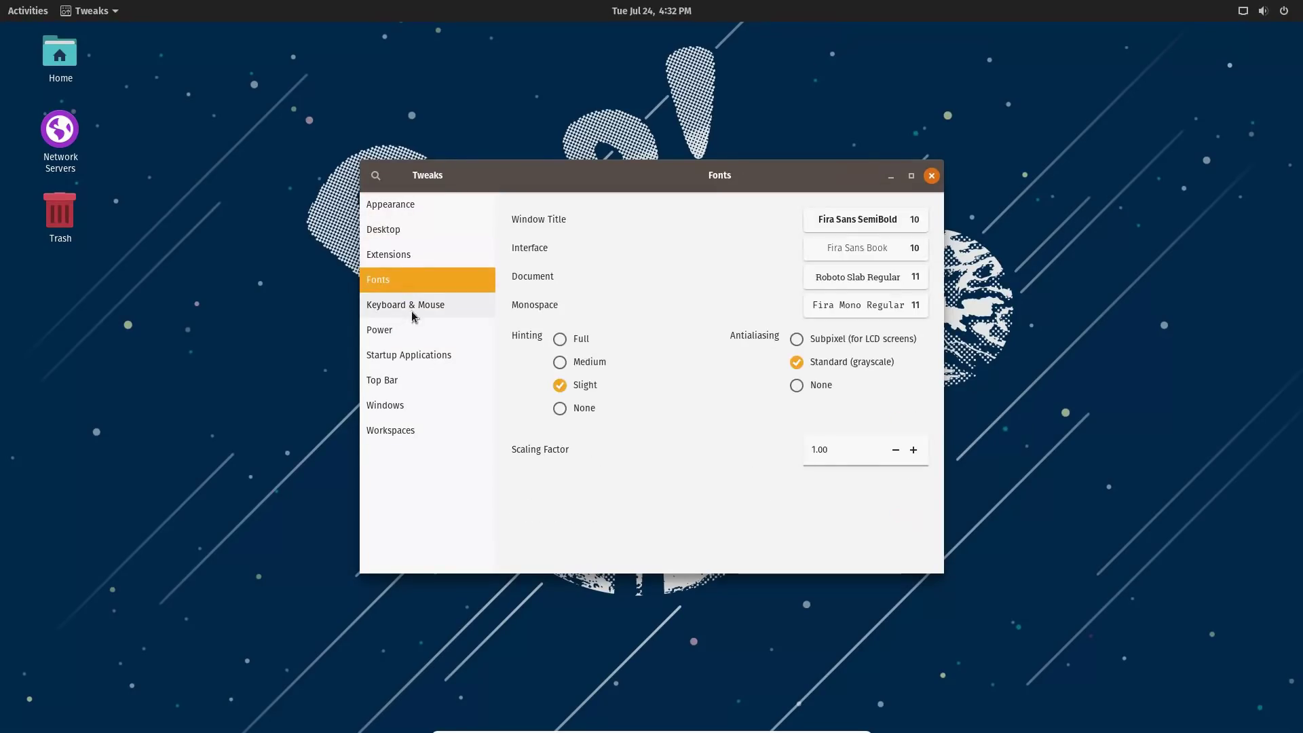
left_click(414, 311)
left_click(393, 329)
left_click(932, 176)
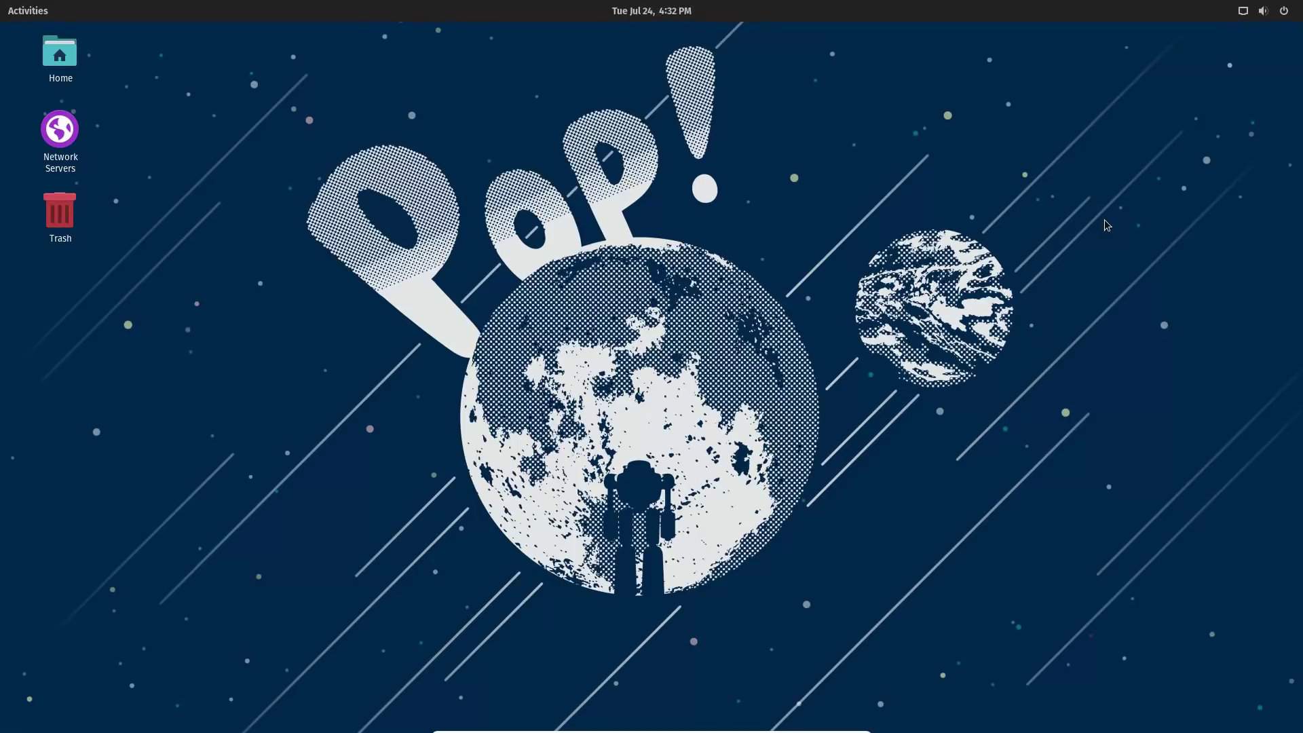
Open and close the Activities overview and the app grid a few times.
left_click(21, 9)
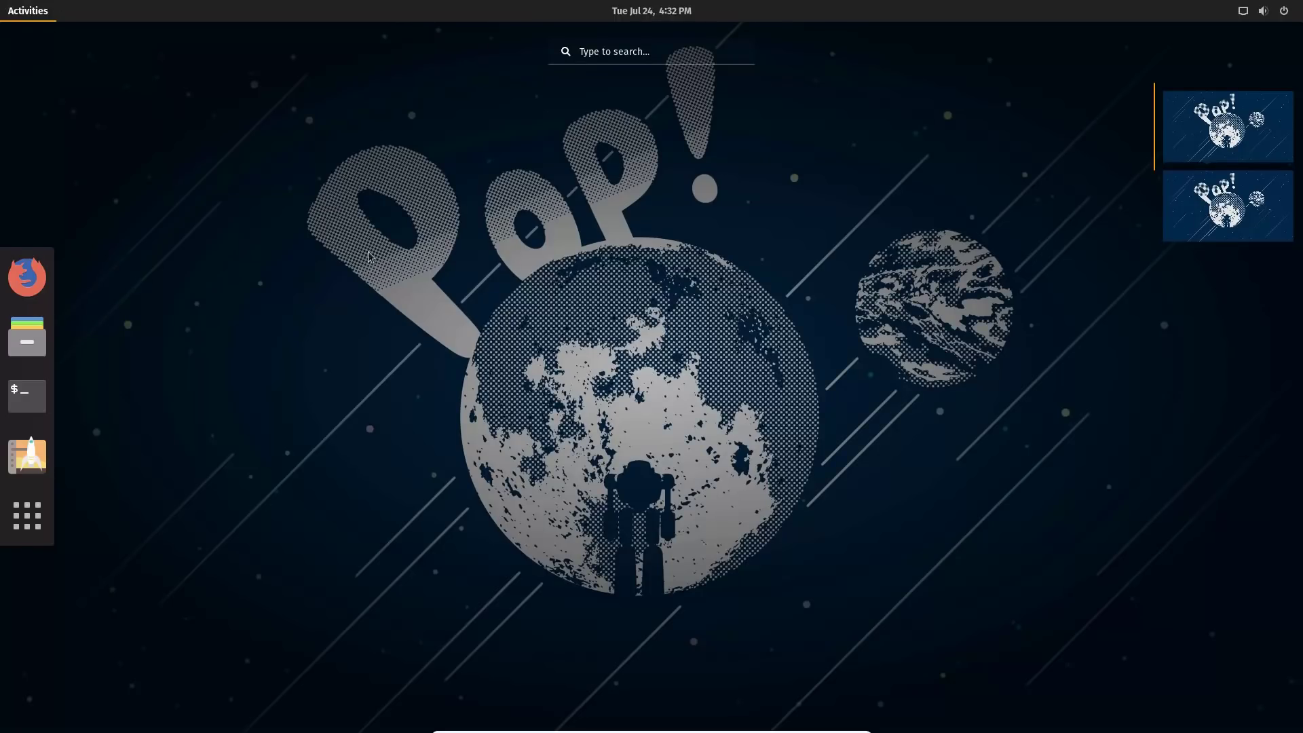
left_click(297, 283)
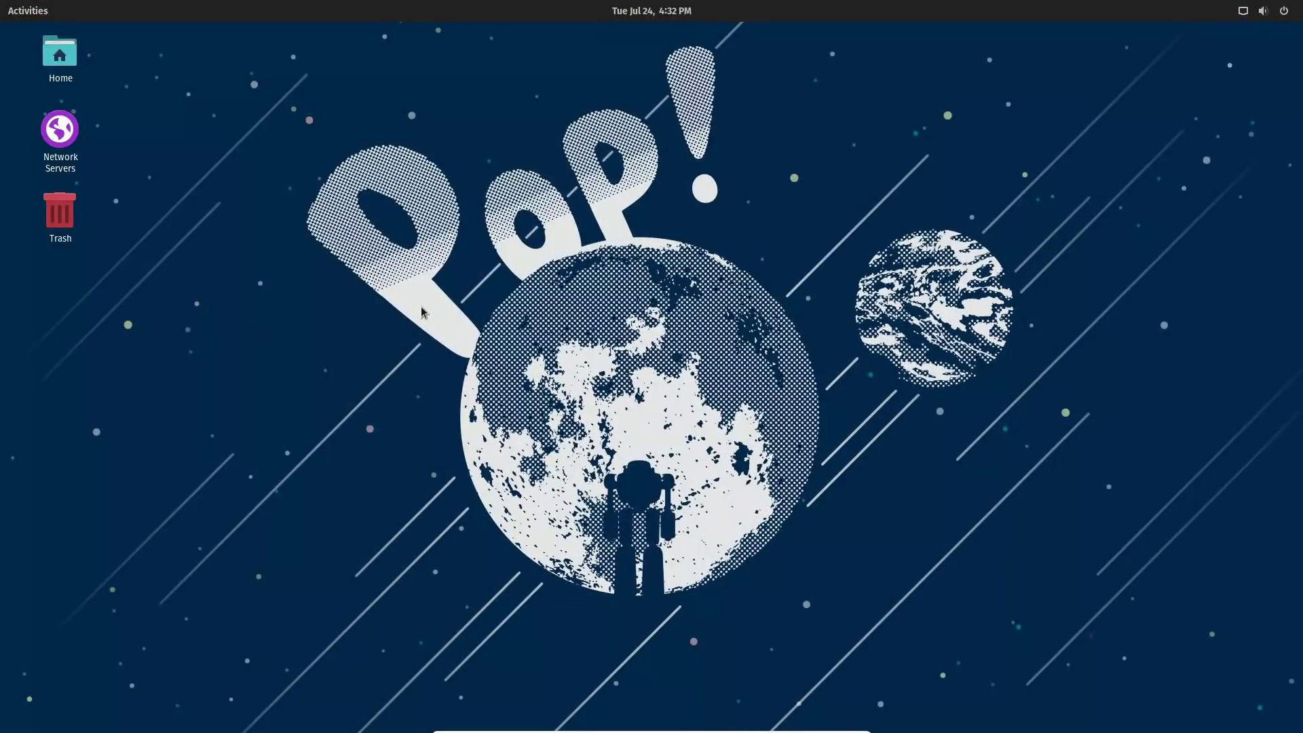
key("super")
key("super")
key("super")
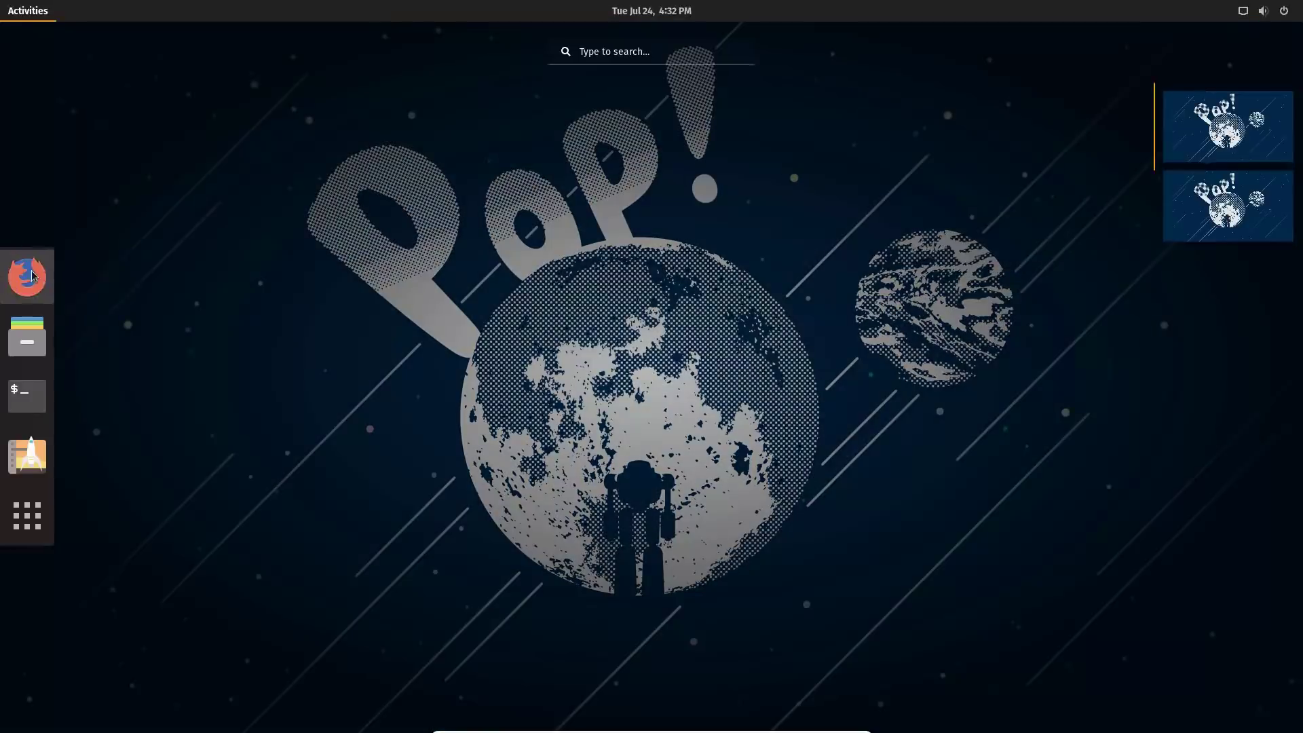
left_click(27, 517)
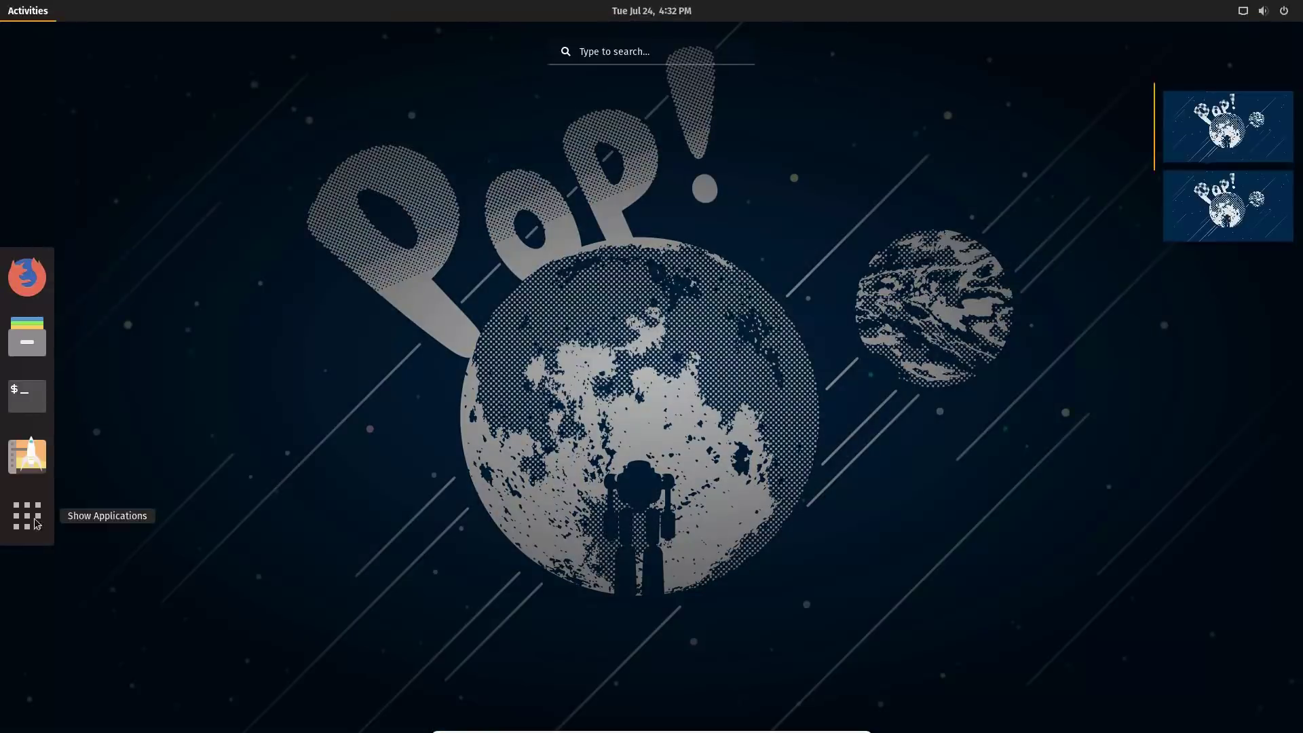
left_click(902, 460)
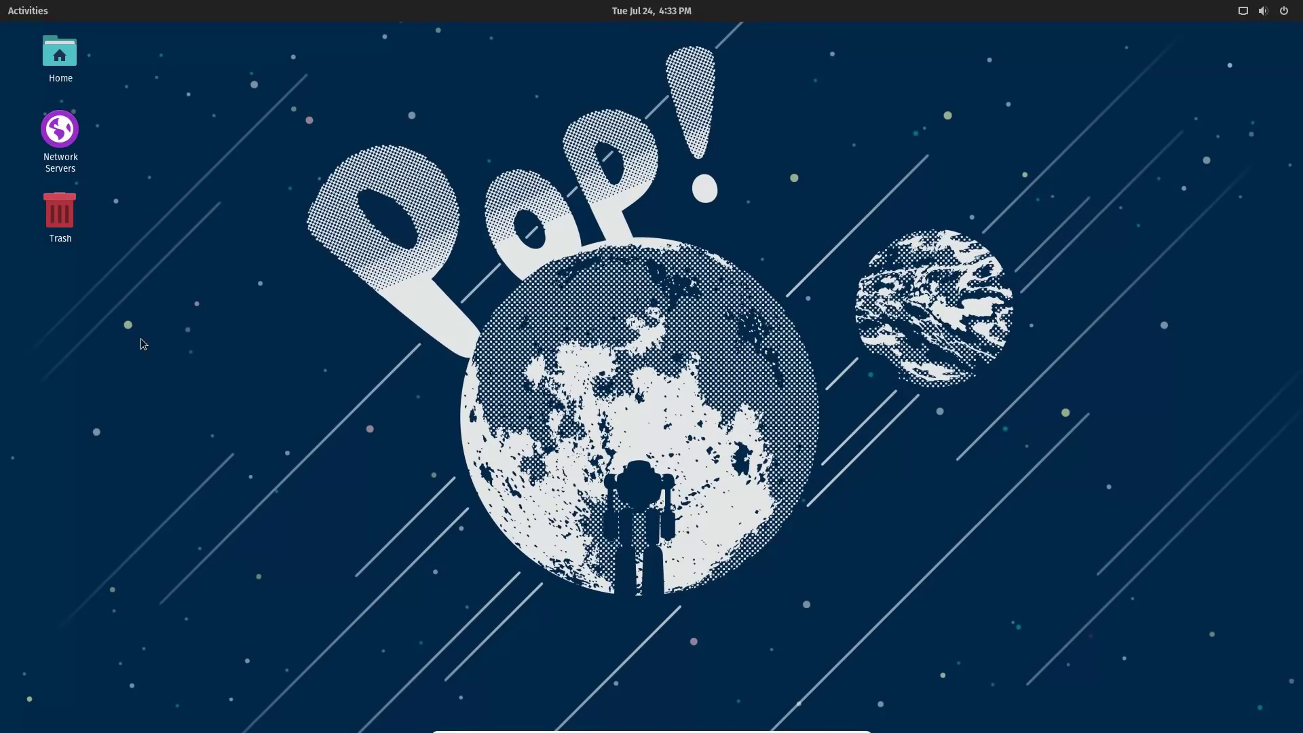
key("super")
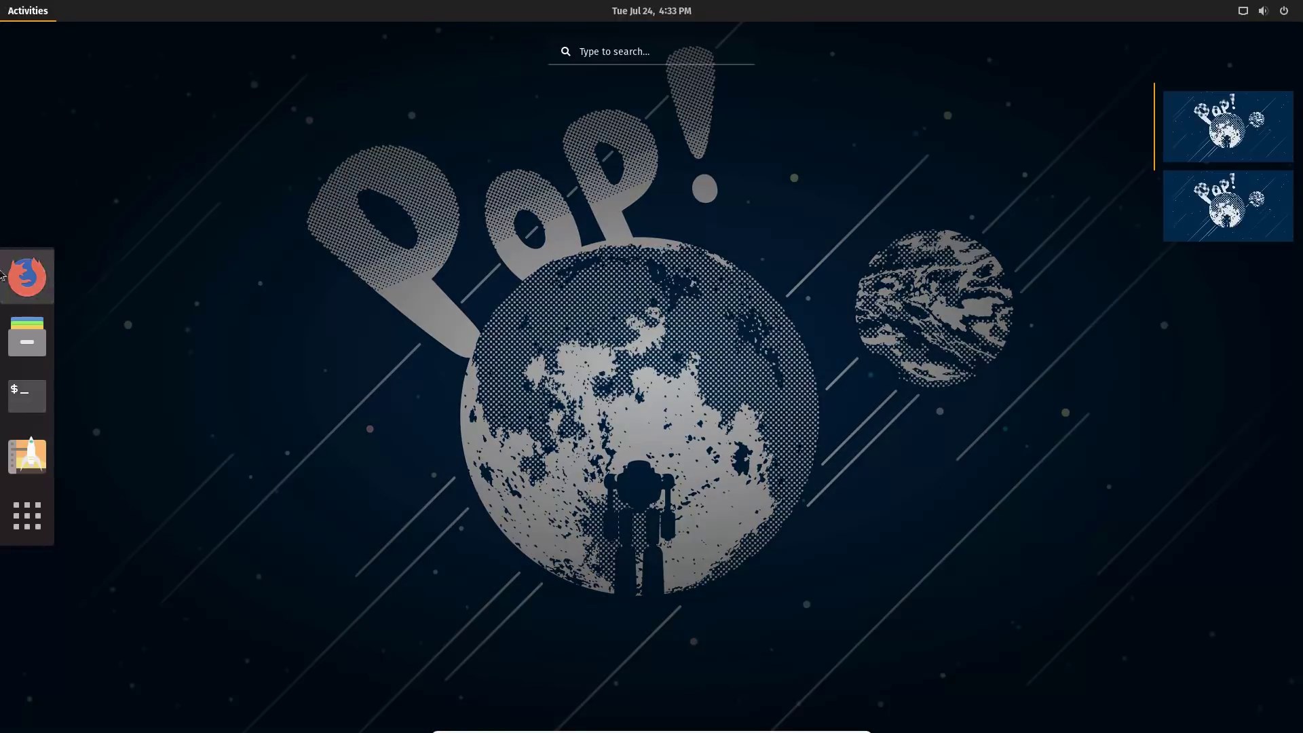
left_click(26, 515)
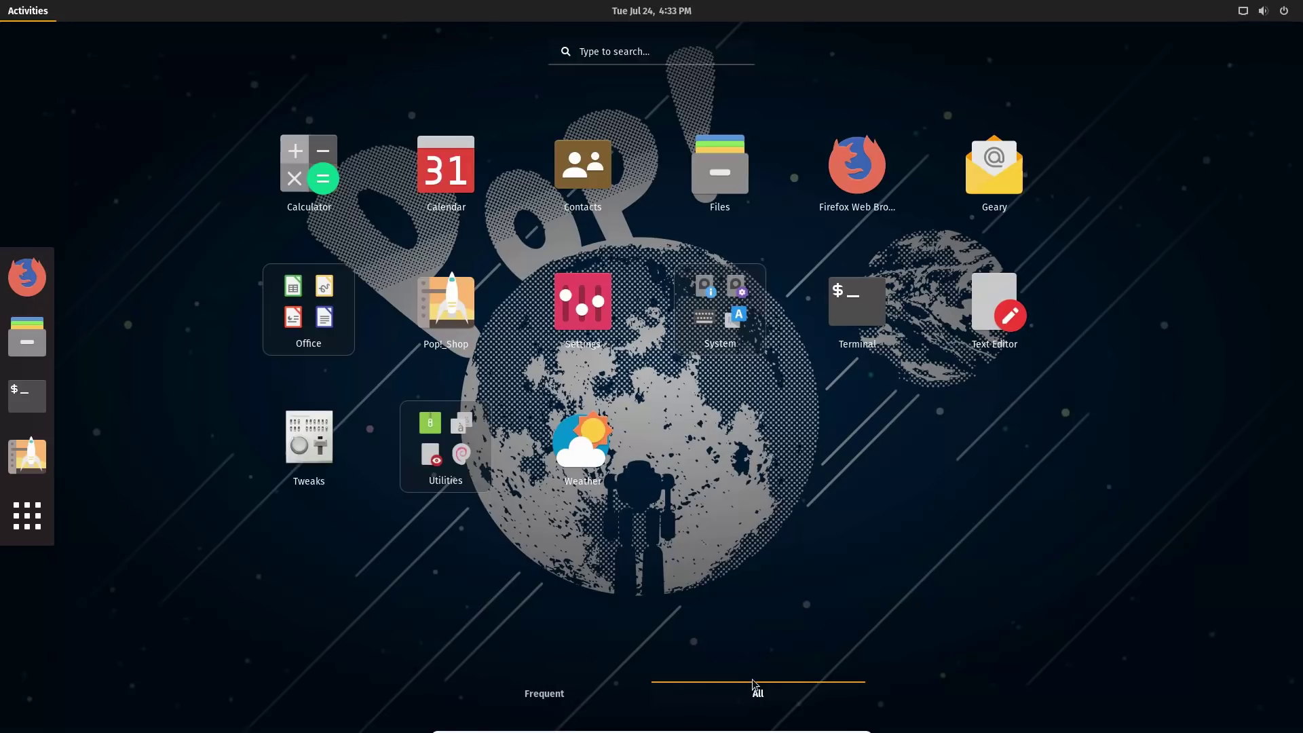
key("super")
Open and close the system status menu and the calendar popup.
left_click(1293, 19)
left_click(1289, 13)
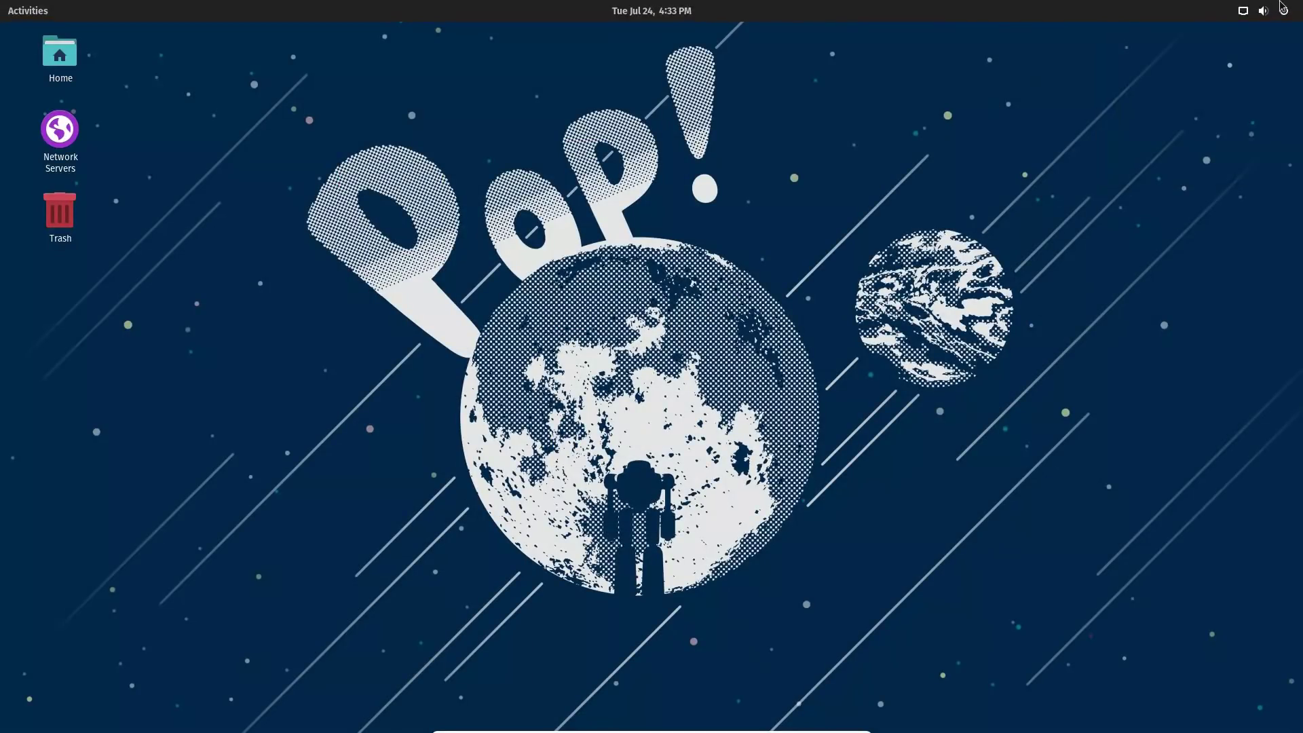
left_click(1282, 8)
left_click(893, 122)
left_click(670, 11)
left_click(670, 12)
Launch Pop!_Shop from the application grid.
left_click(10, 9)
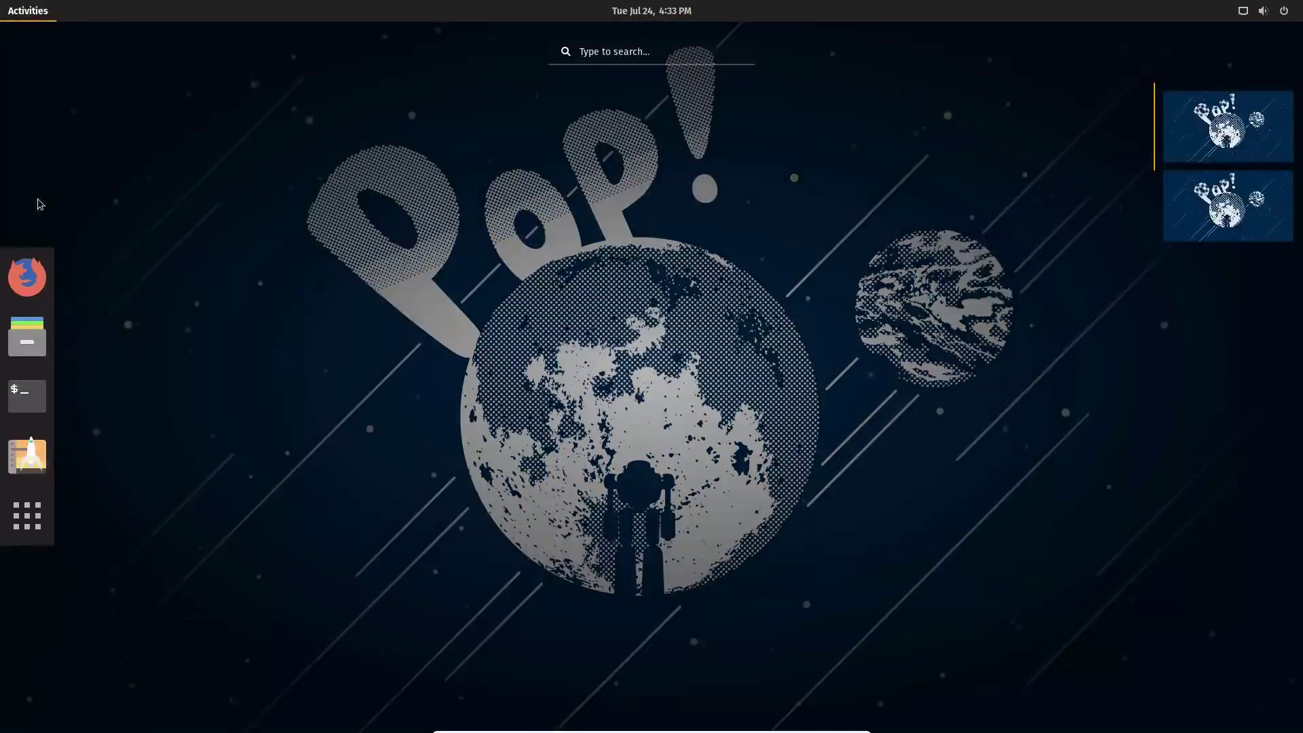
left_click(293, 438)
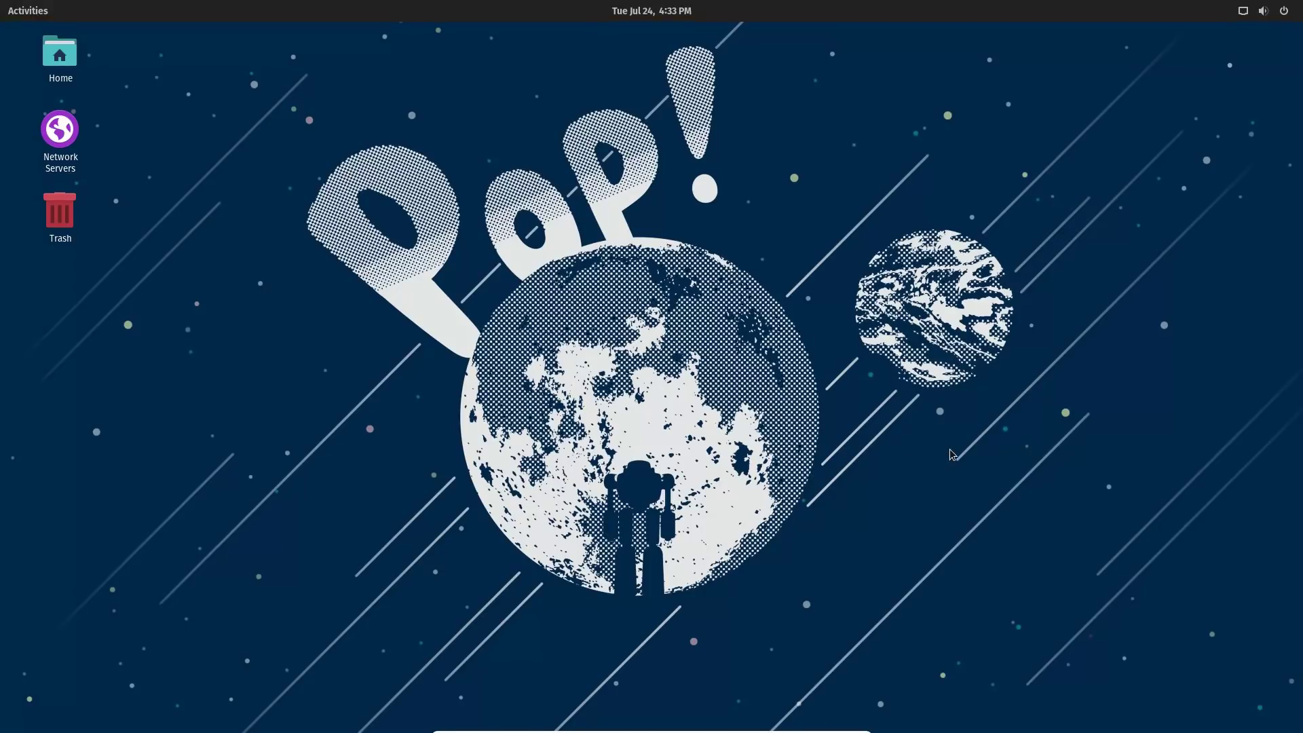
left_click(27, 10)
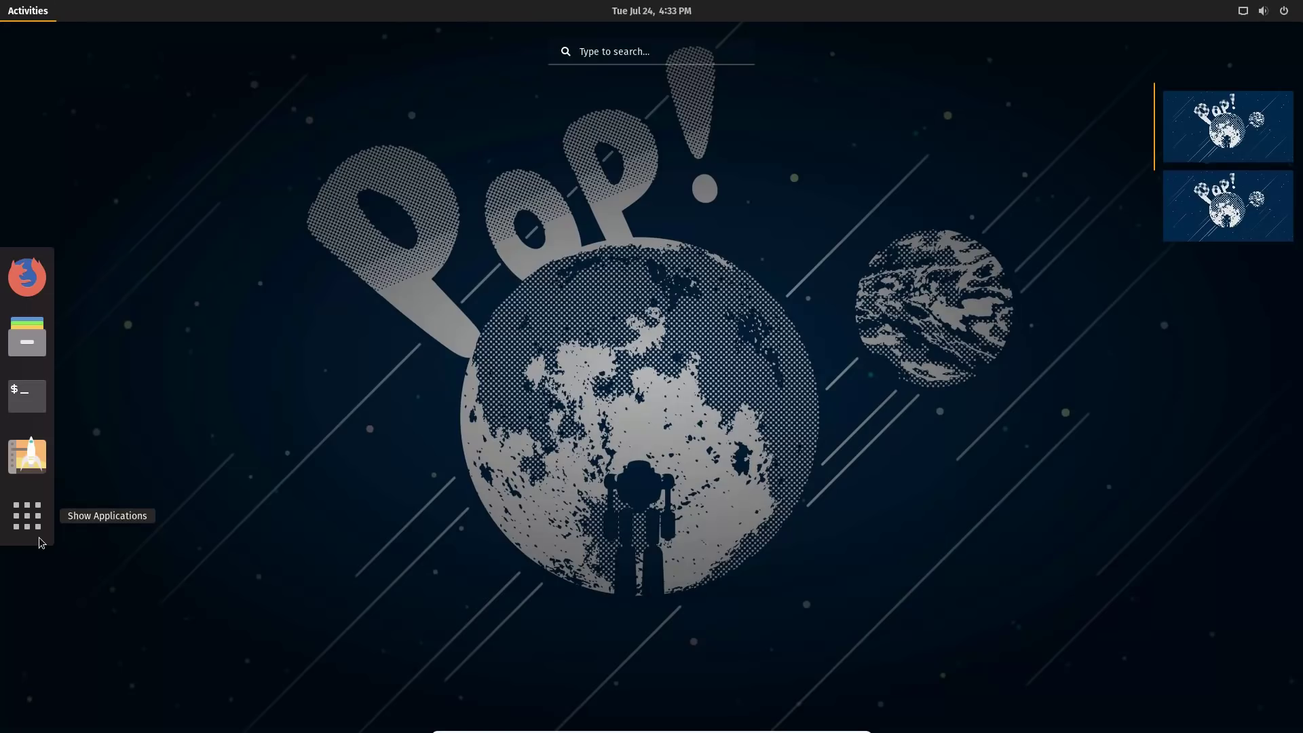
left_click(41, 526)
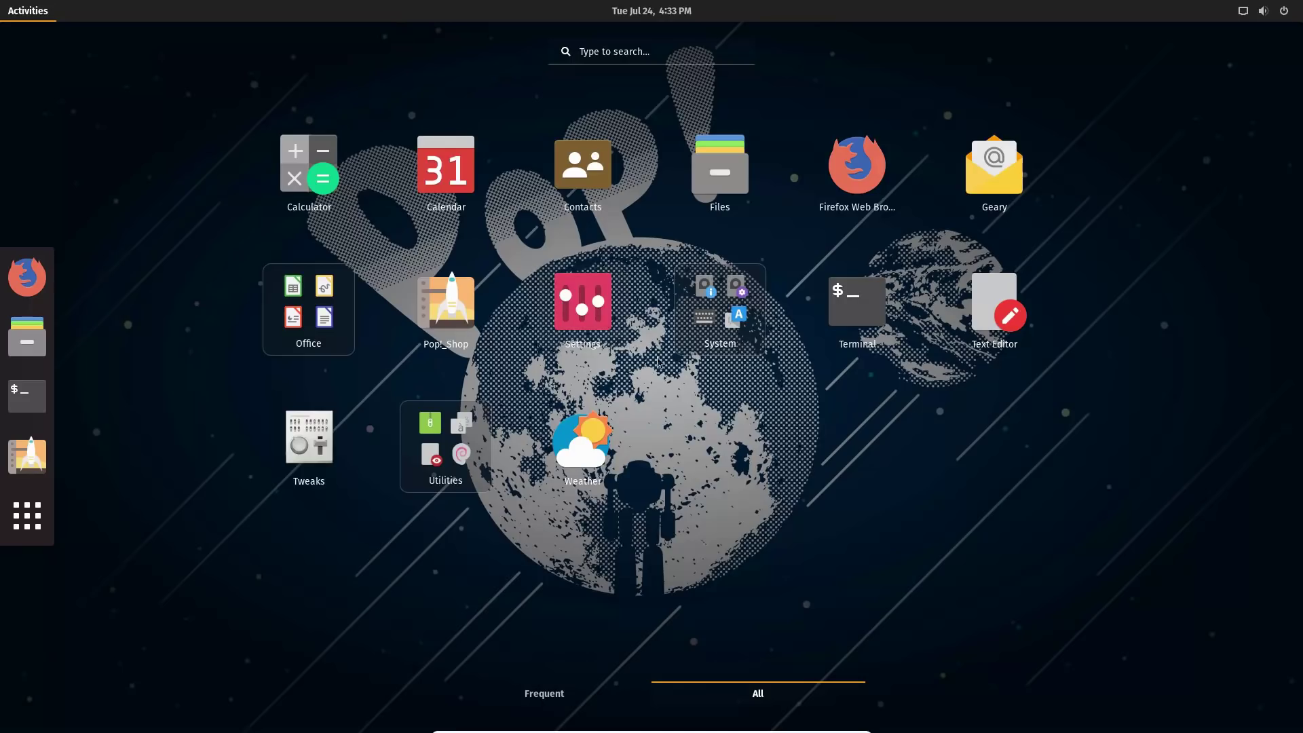
left_click(31, 462)
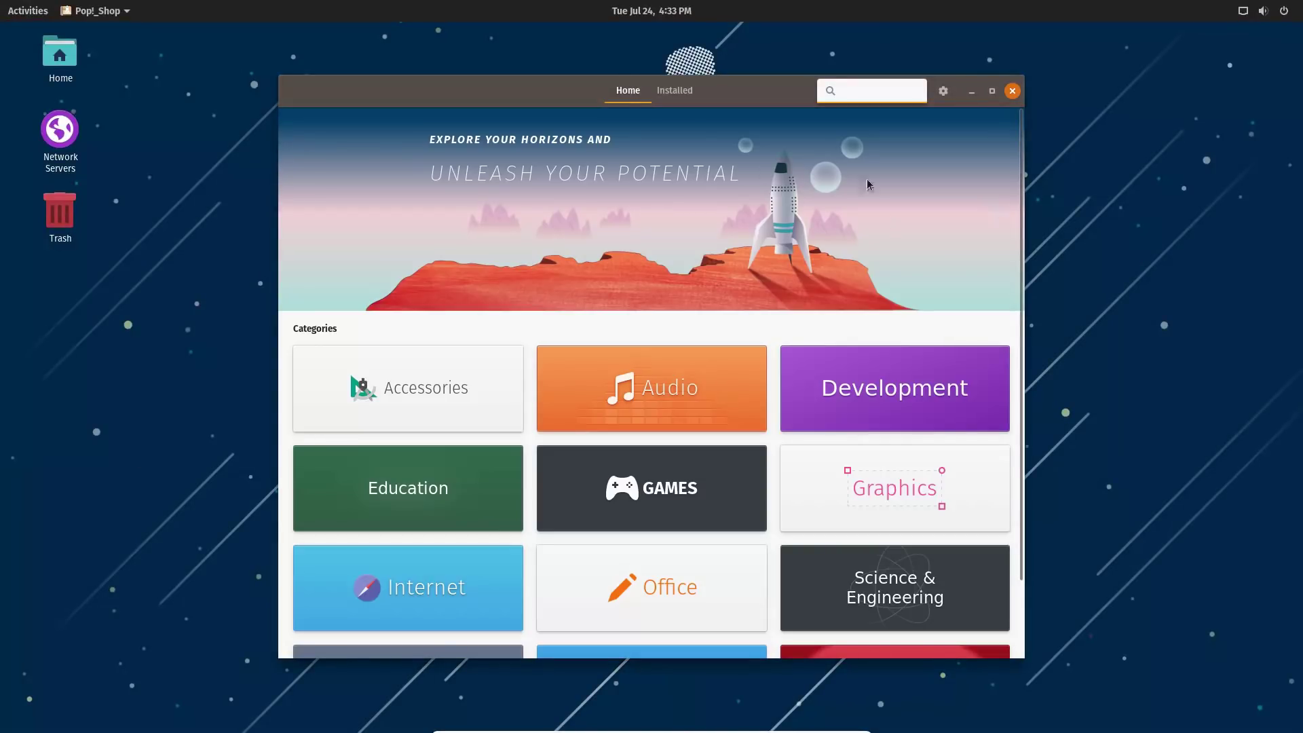
left_click(664, 101)
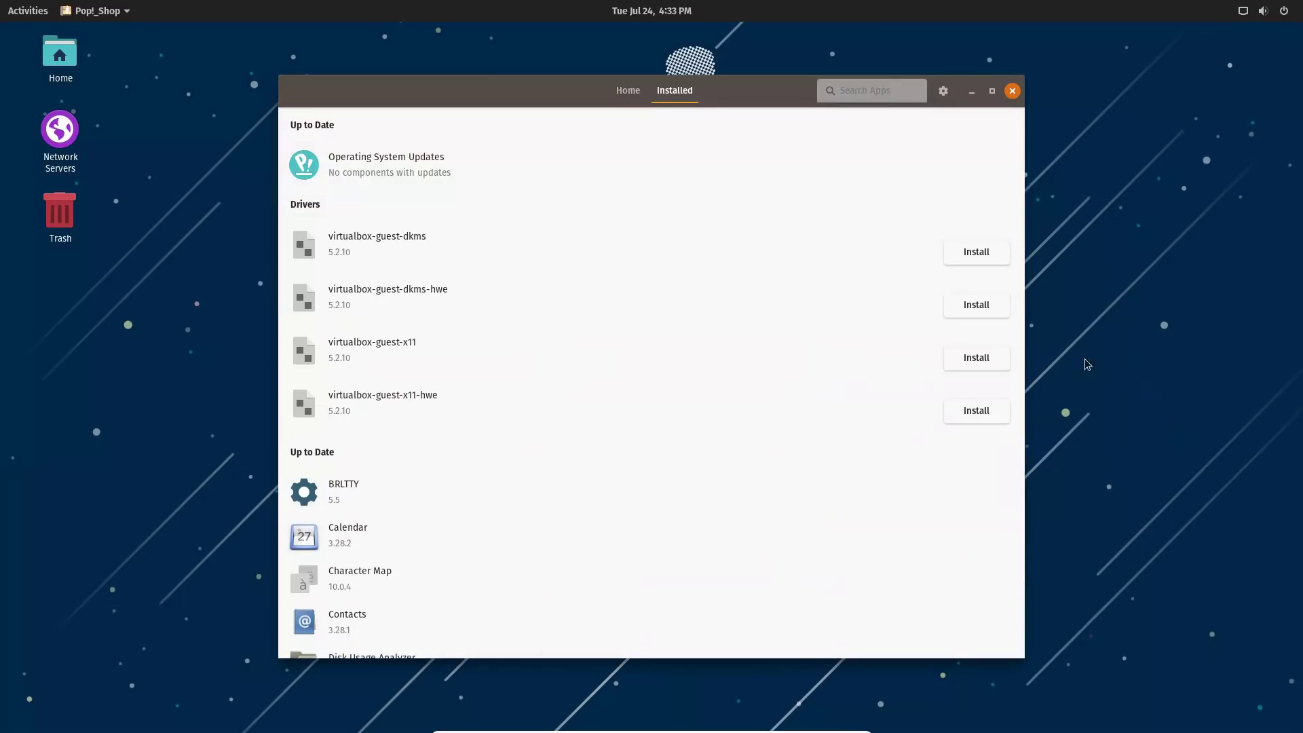
scroll(802, 360, "down", 12)
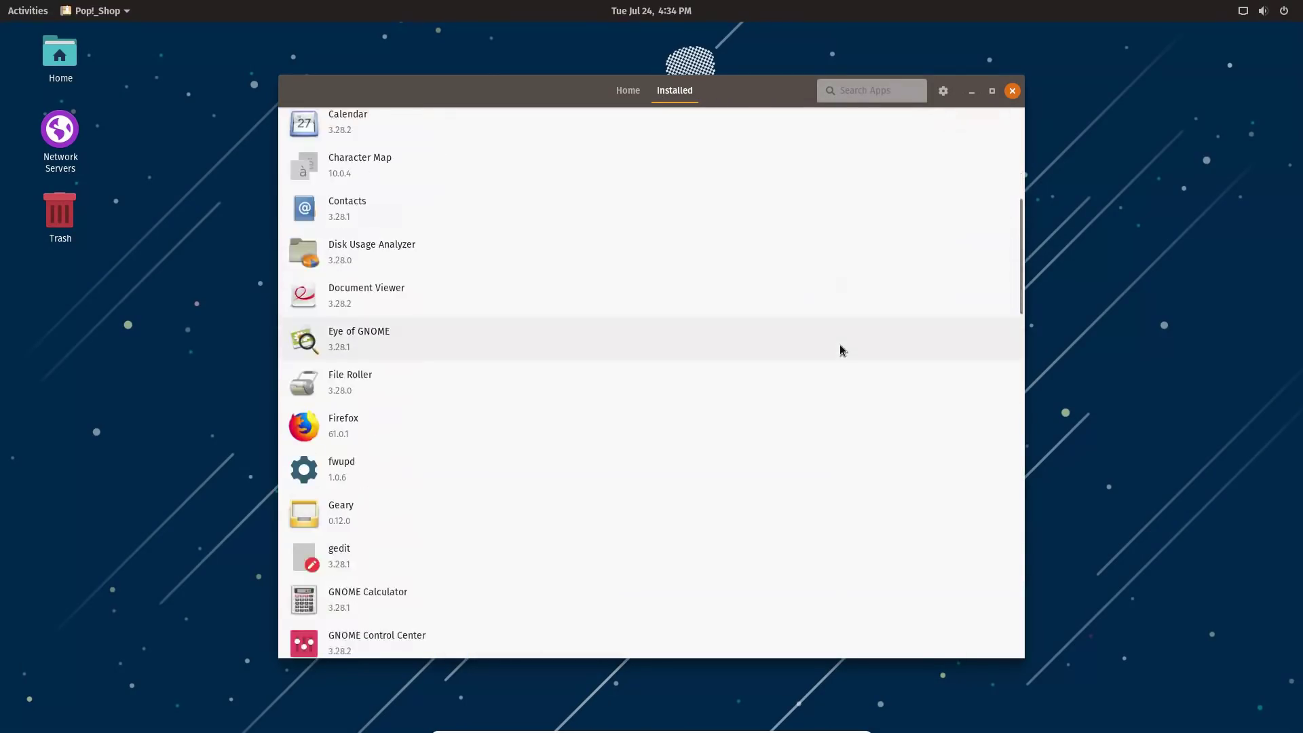
scroll(842, 351, "down", 3)
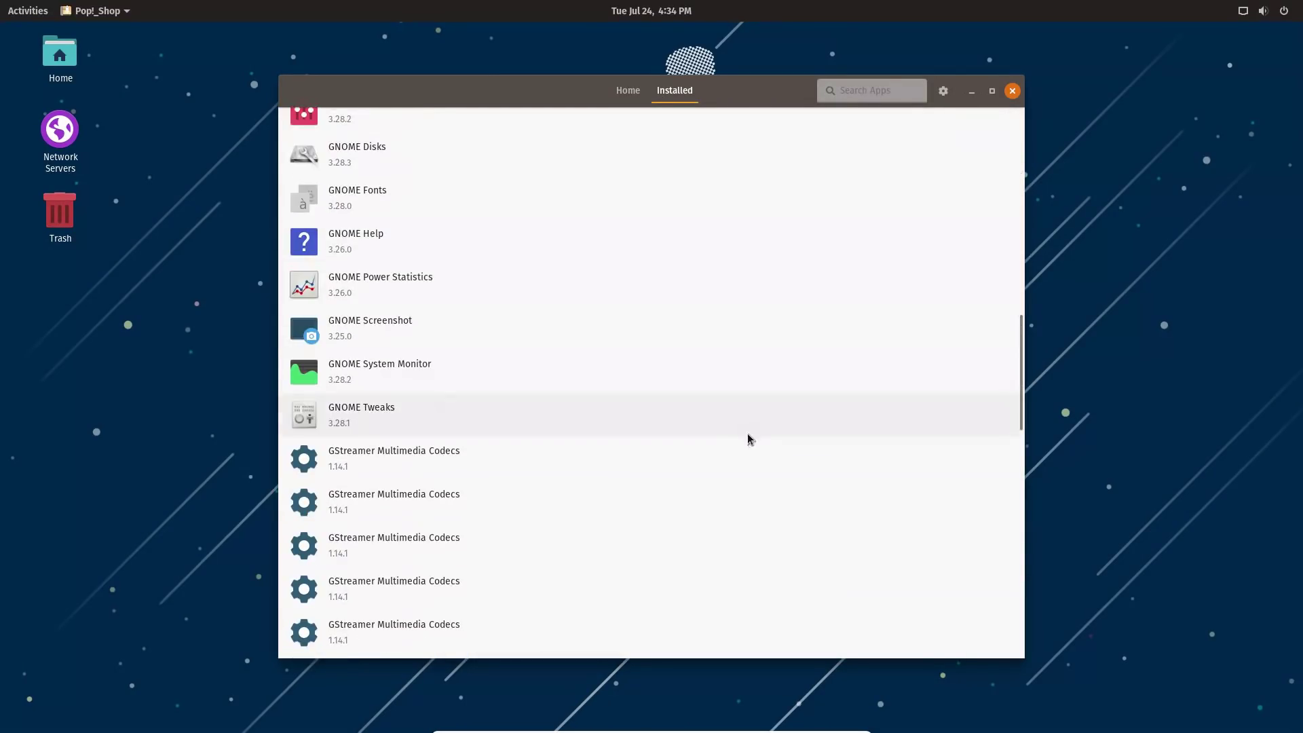
scroll(587, 573, "down", 5)
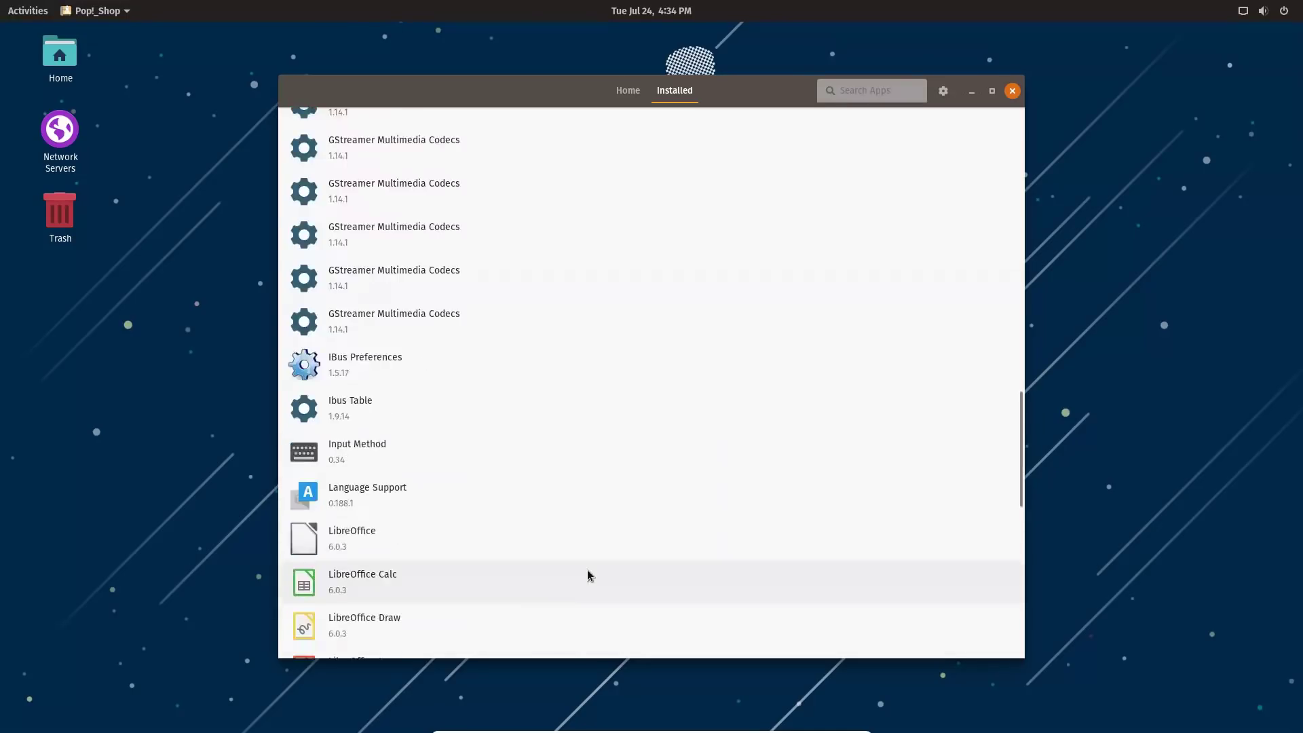
scroll(552, 552, "up", 12)
scroll(552, 550, "up", 8)
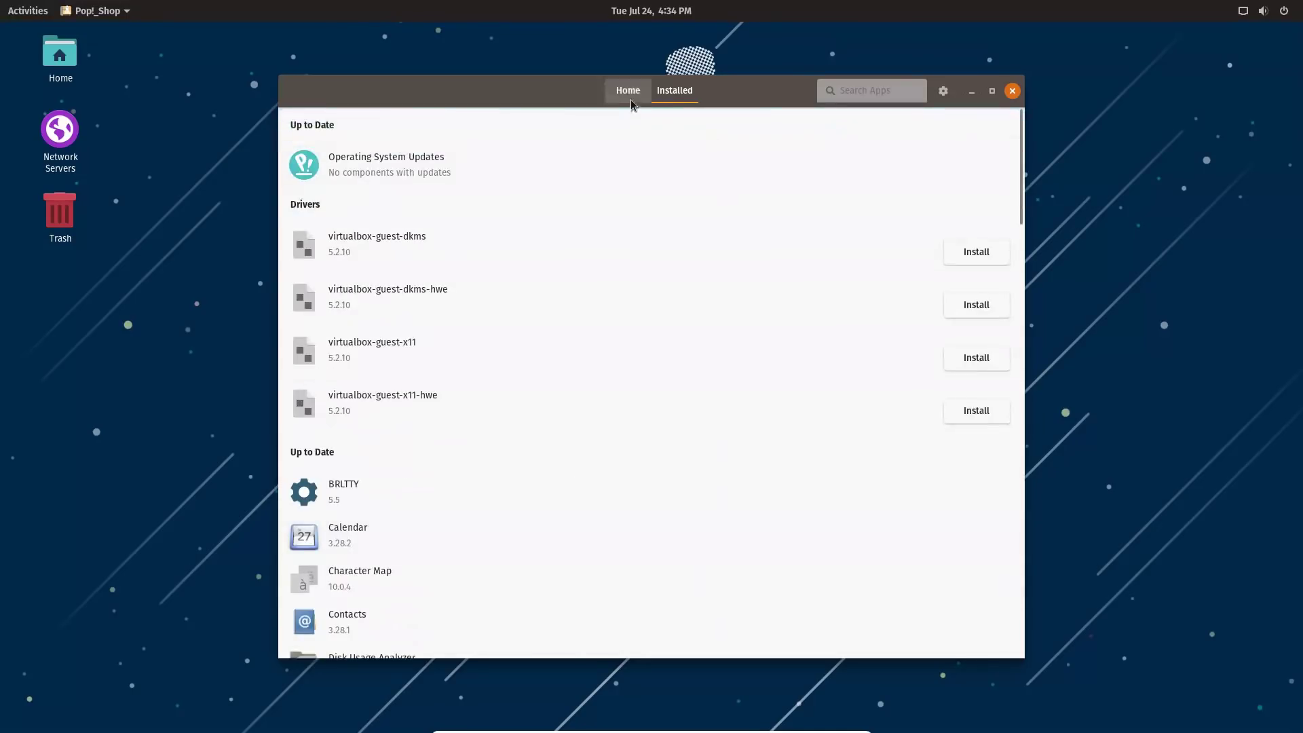
left_click(628, 91)
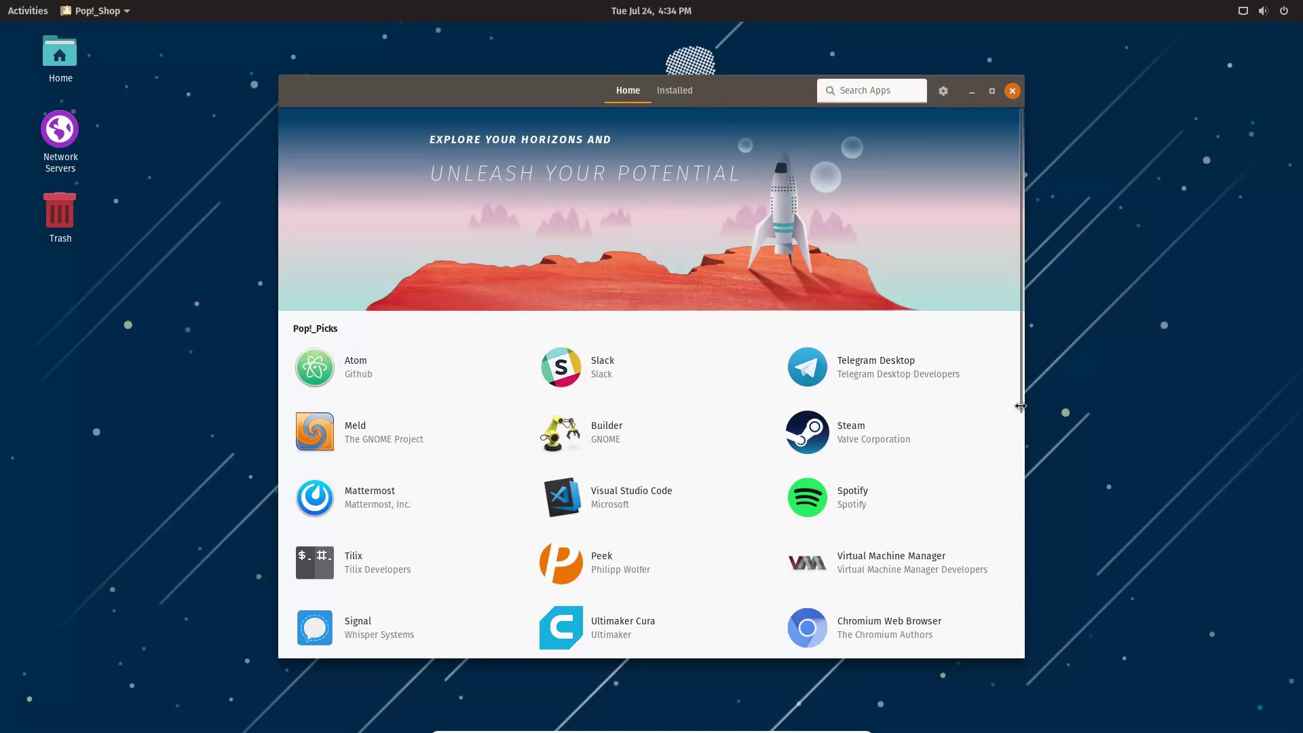
Scroll down the store and open the Graphics category.
scroll(1003, 476, "down", 2)
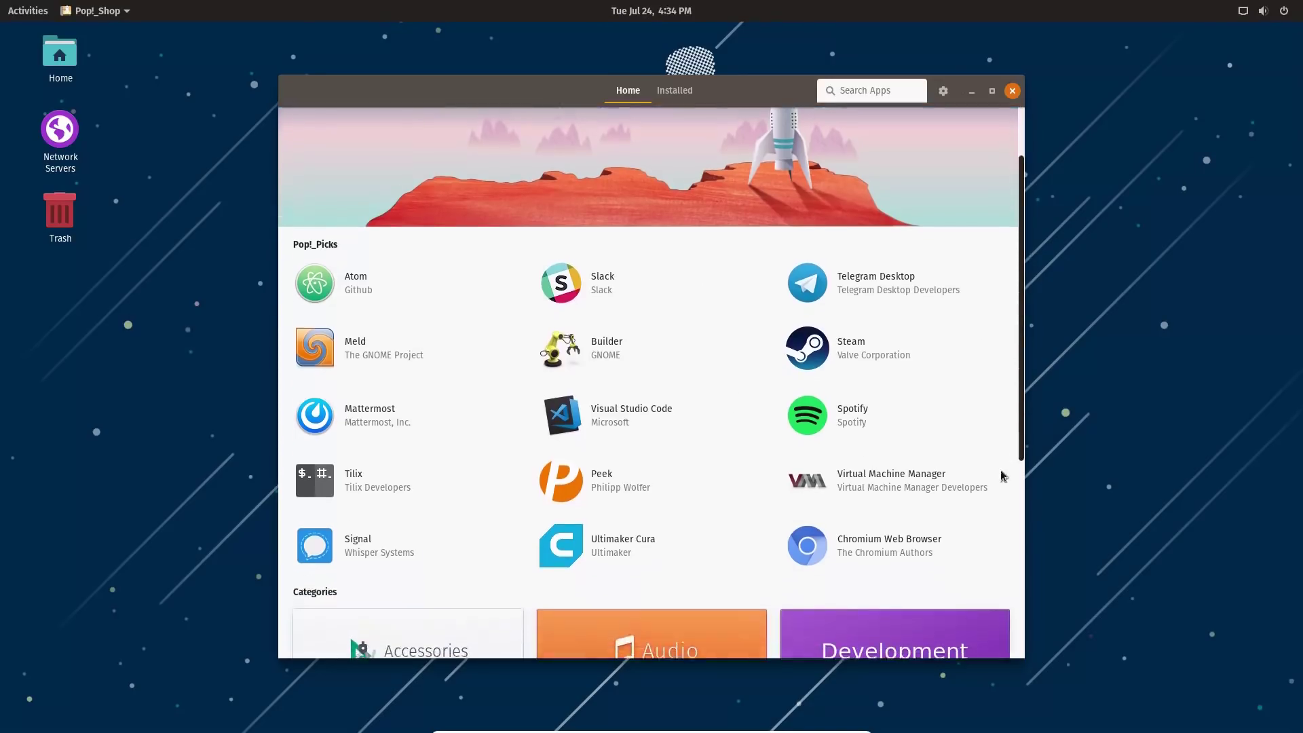
scroll(1003, 476, "down", 5)
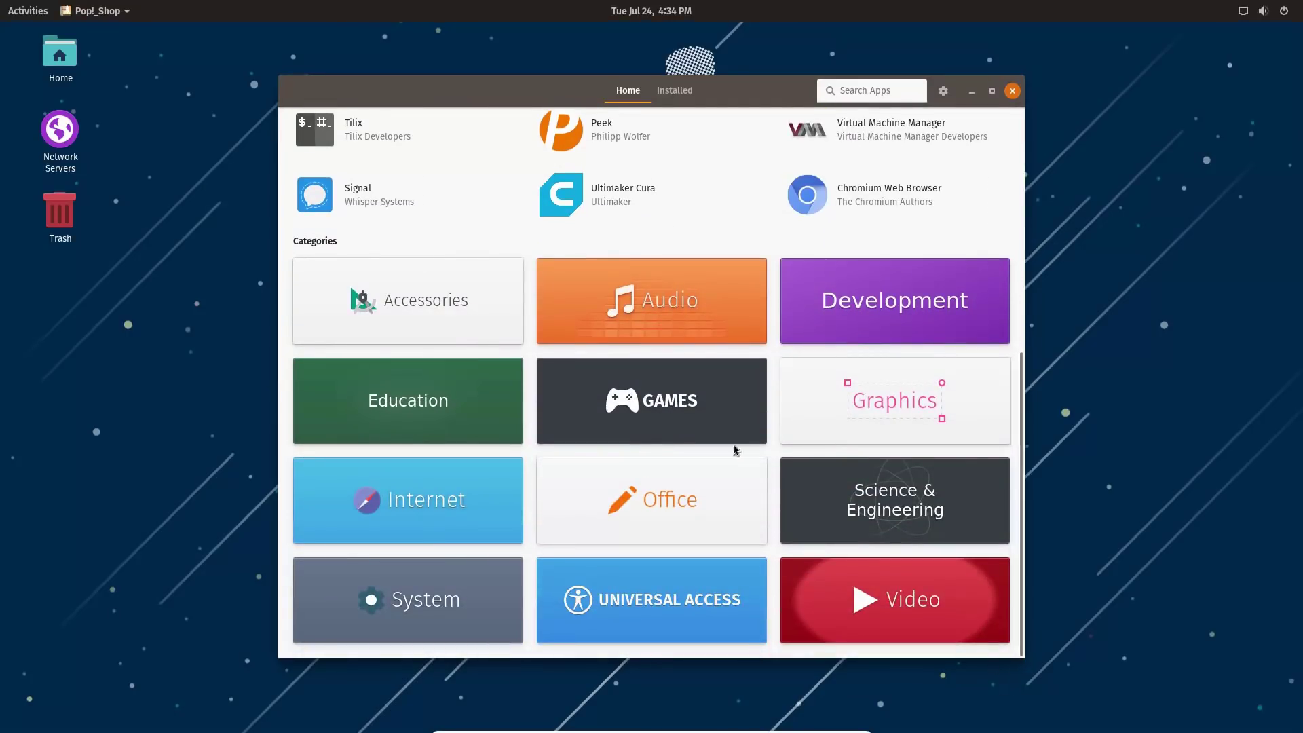
left_click(830, 415)
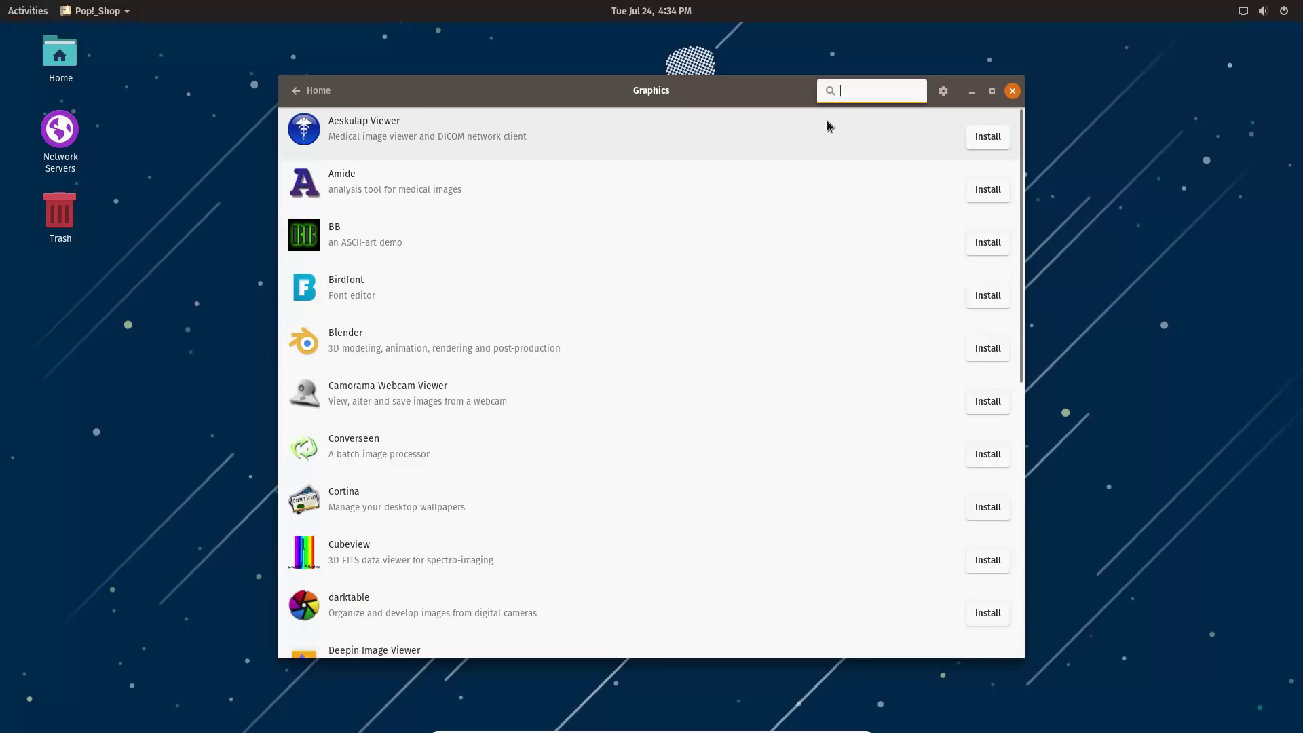
Try searches for gimp, krit, o and simplescreen, clearing each one afterwards.
type("gimp")
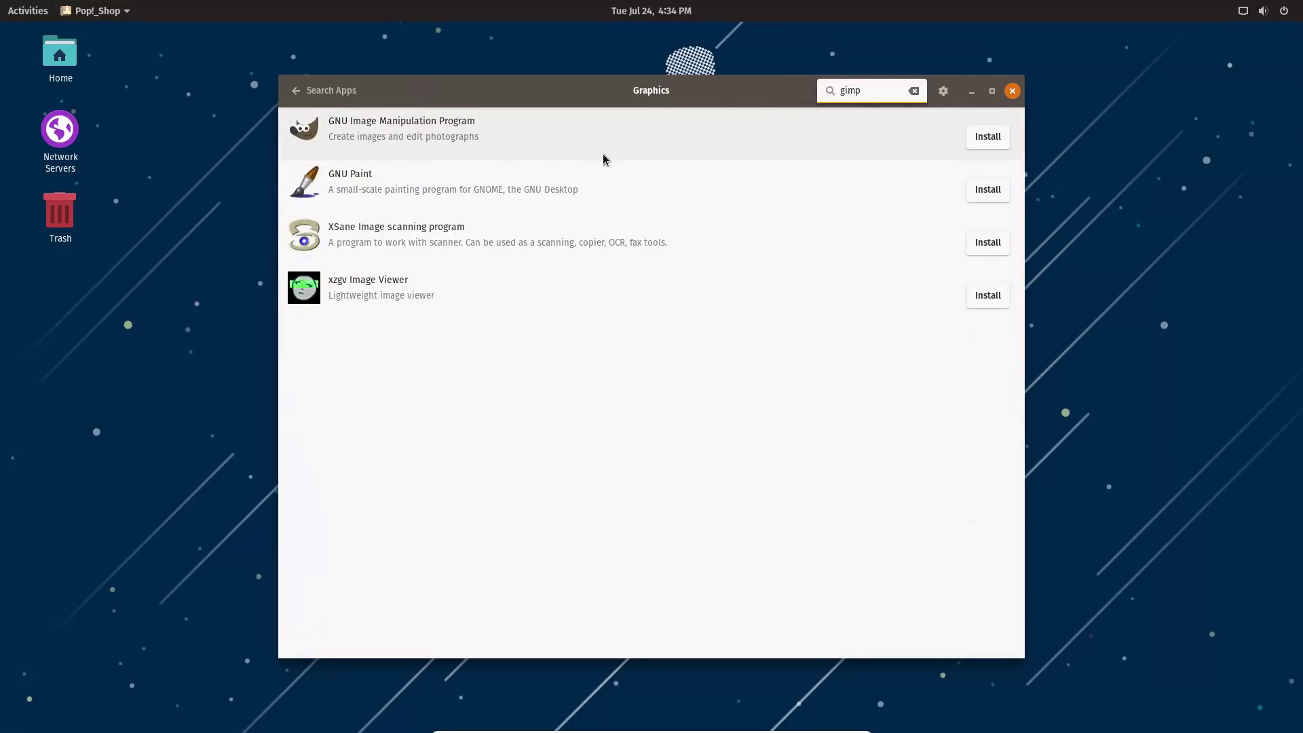
key("BackSpace")
key("BackSpace")
type("krit")
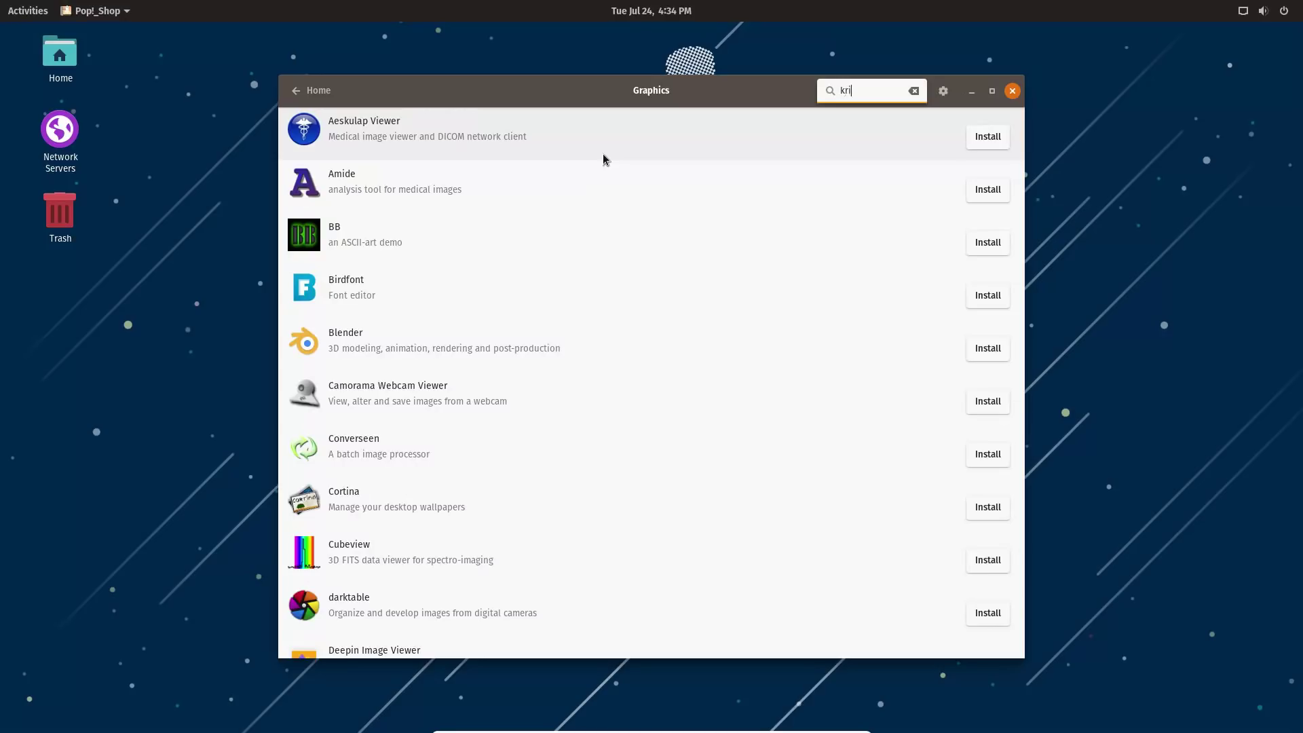
key("BackSpace")
key("BackSpace")
key("BackSpace")
key("BackSpace")
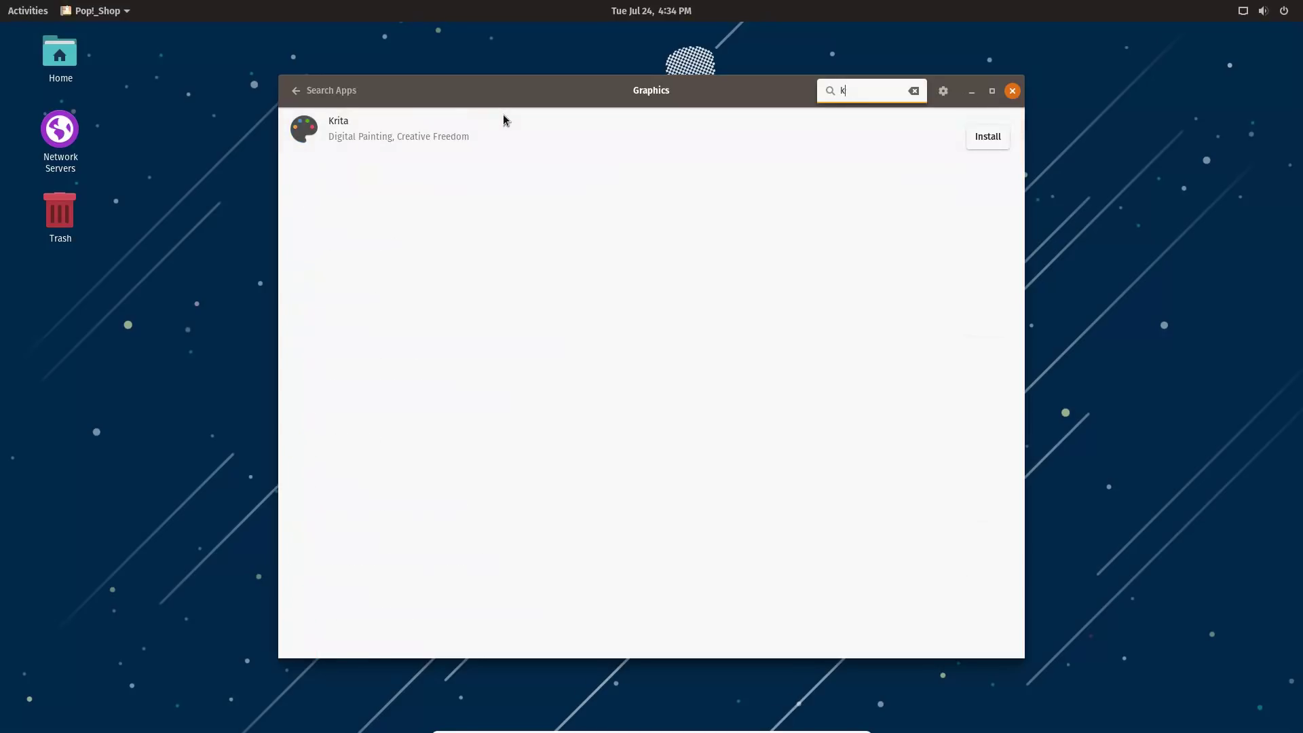
type("ob")
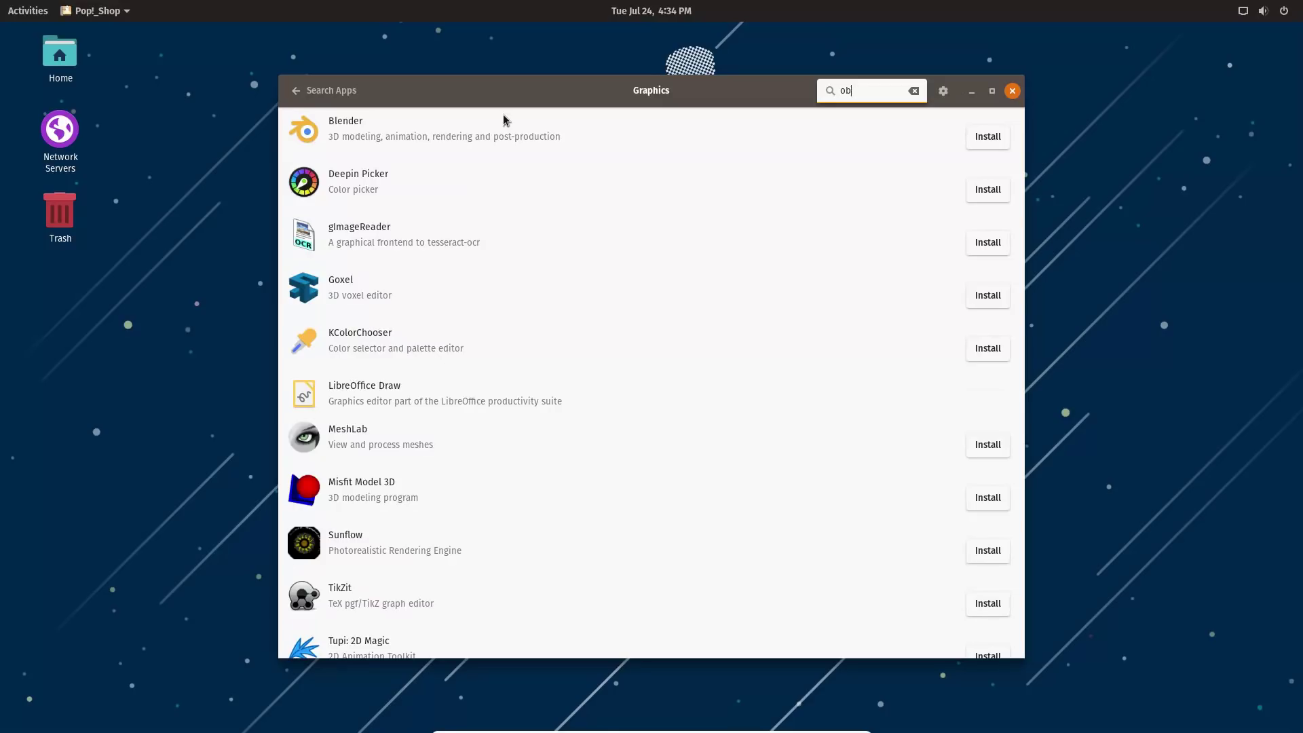
key("BackSpace")
key("BackSpace")
type("simple")
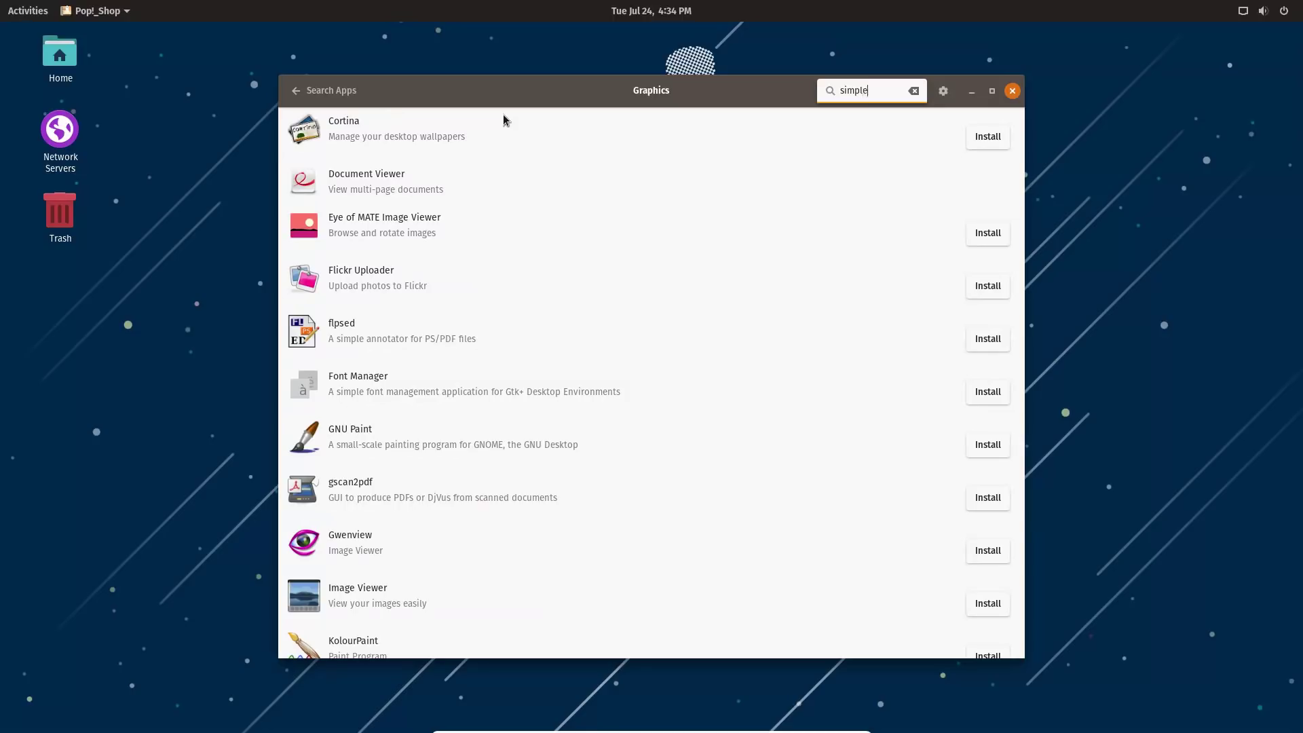
type("sc")
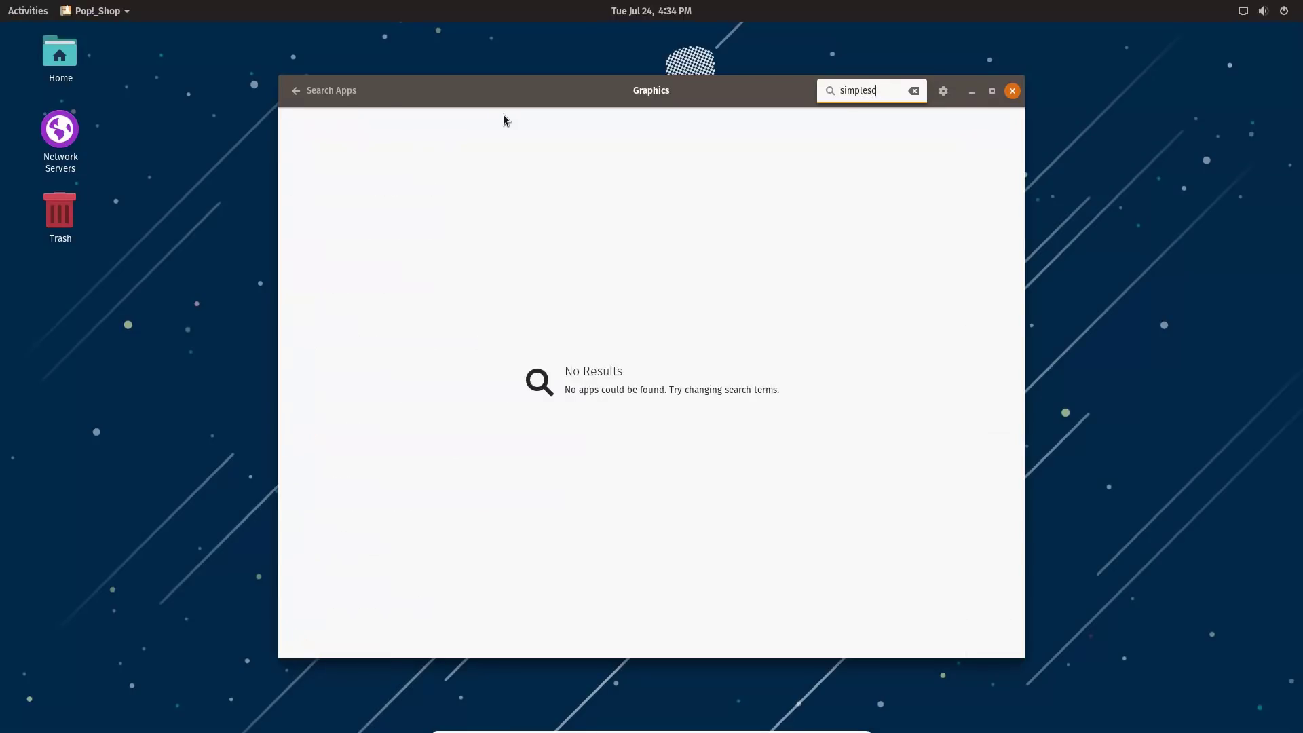
type("oneen")
key("BackSpace")
key("BackSpace")
key("BackSpace")
key("BackSpace")
key("BackSpace")
Open a terminal and run 'sudo apt simplescreenrecorder', entering the password.
left_click(28, 10)
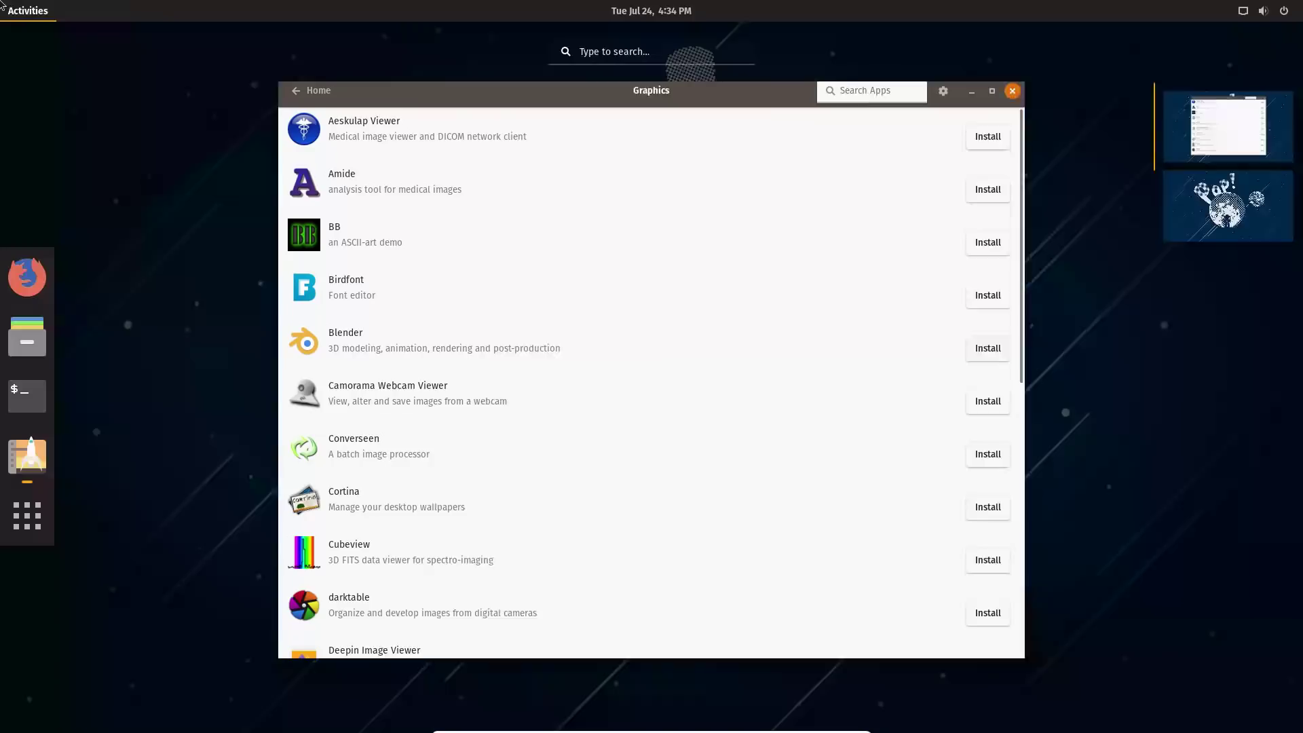
left_click(30, 386)
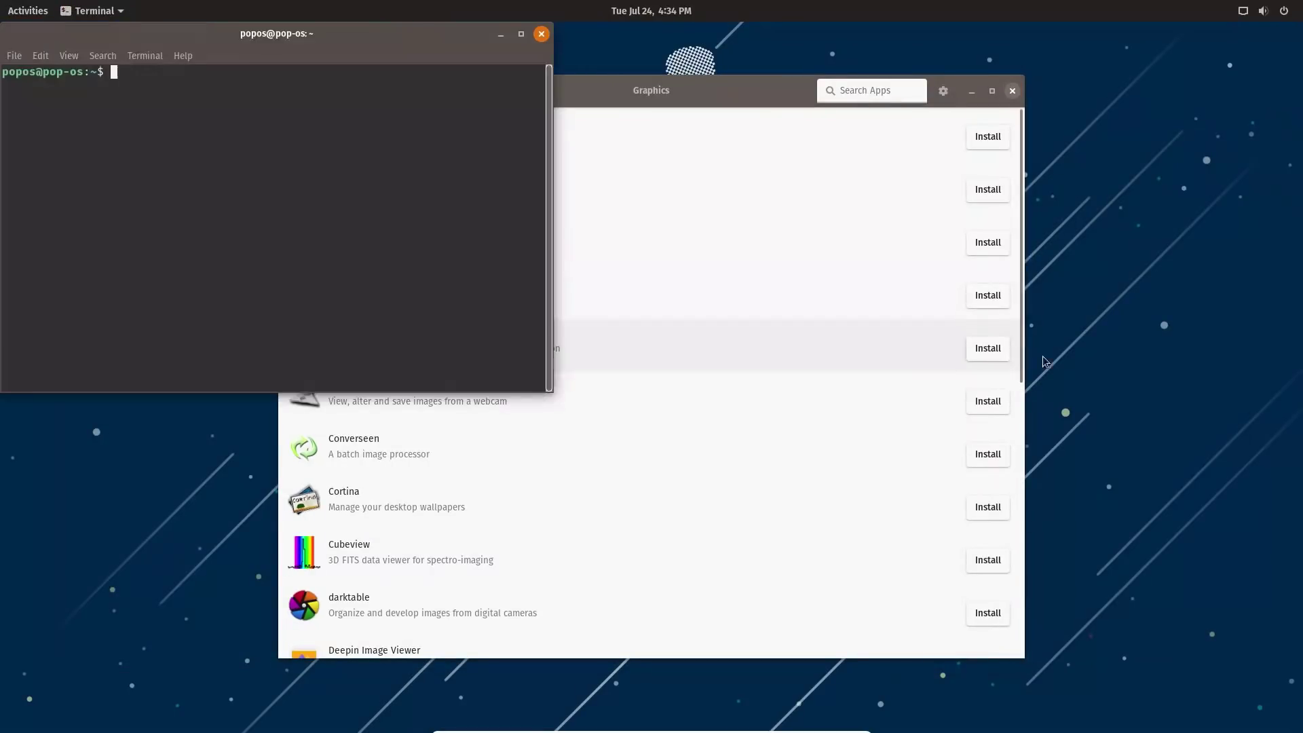
type("sudo ap")
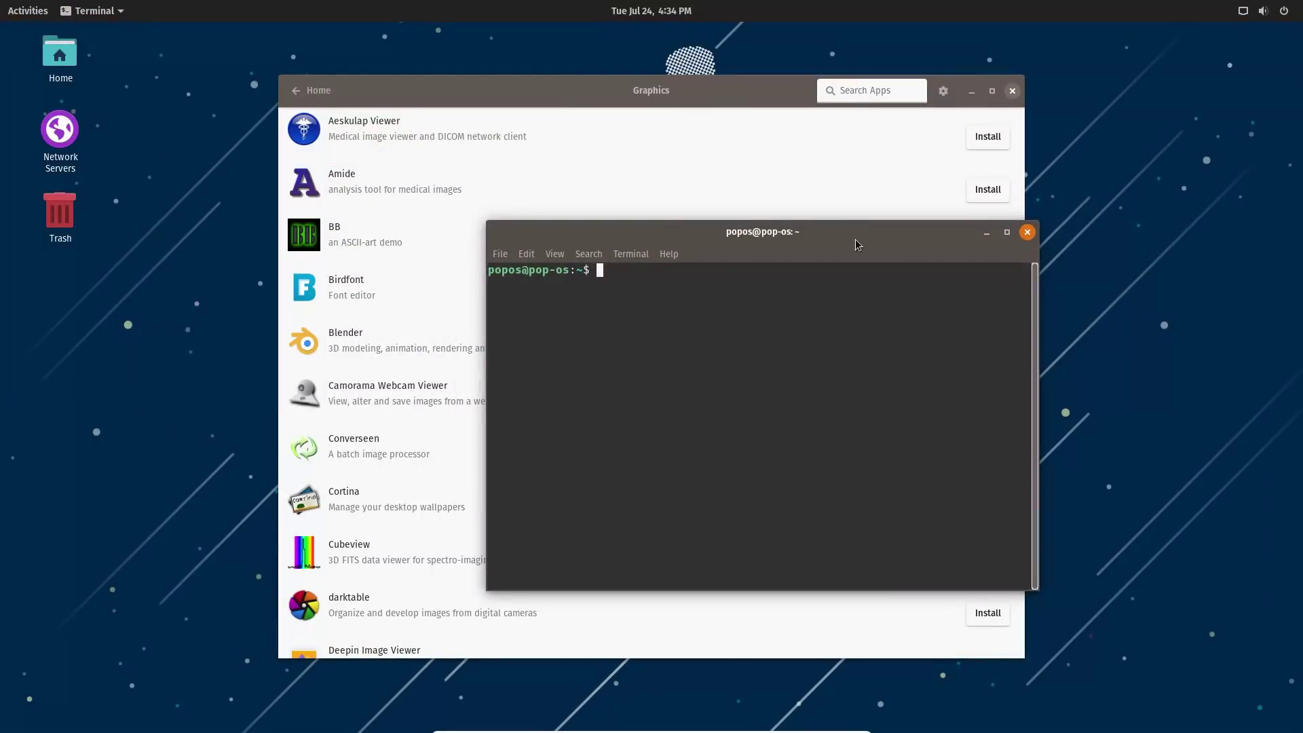
type("t simple")
type("screenrecor")
type("der")
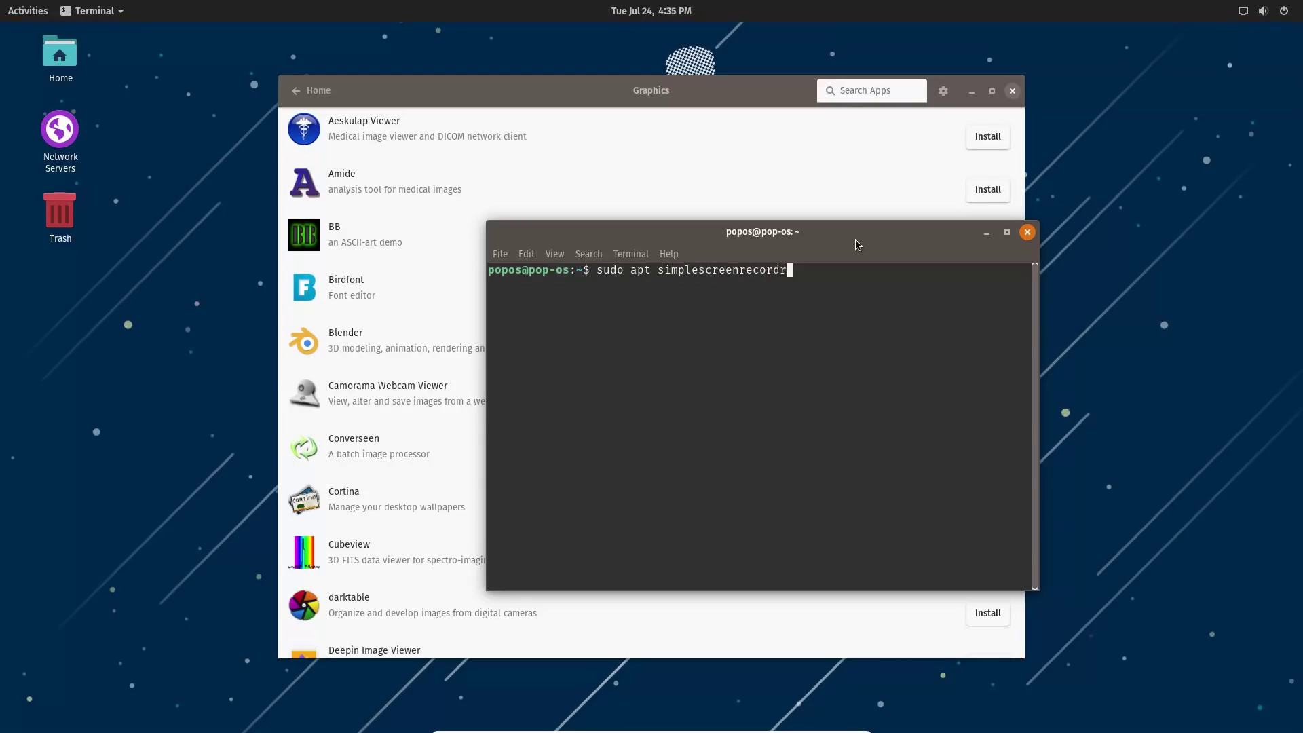
key("Return")
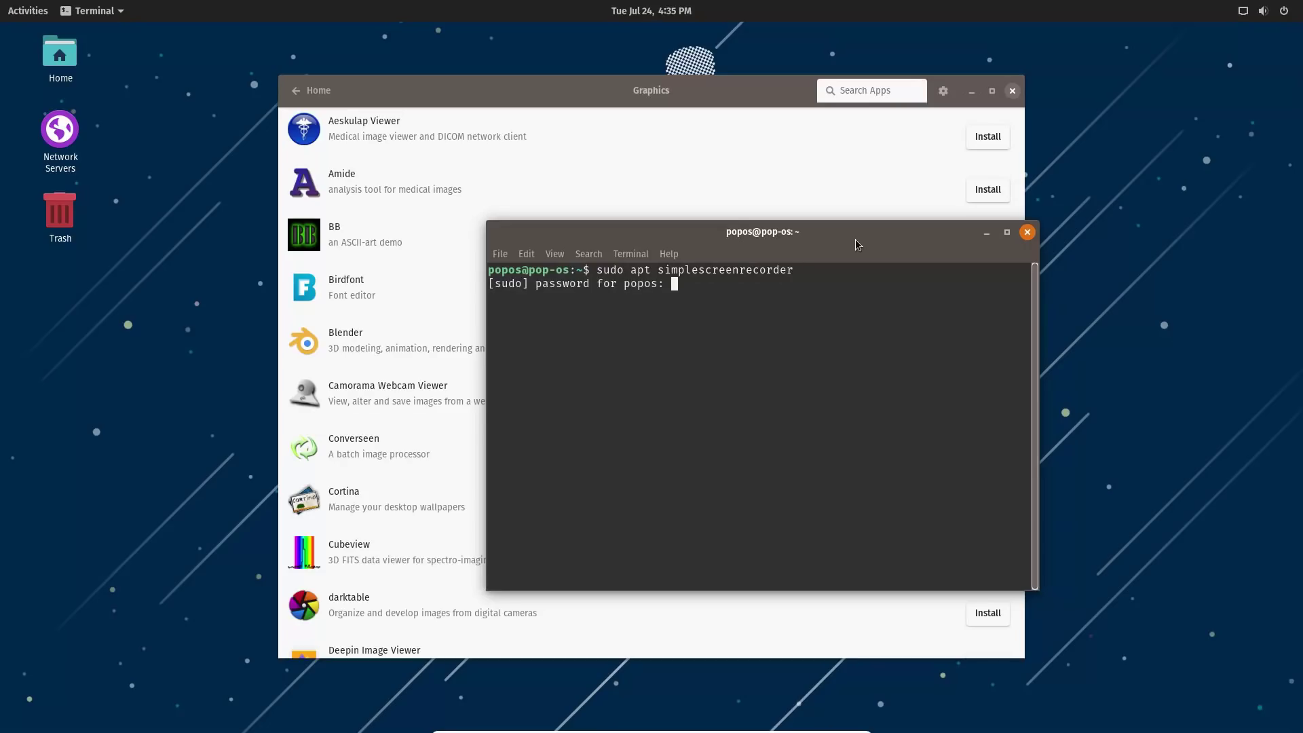
key("Return")
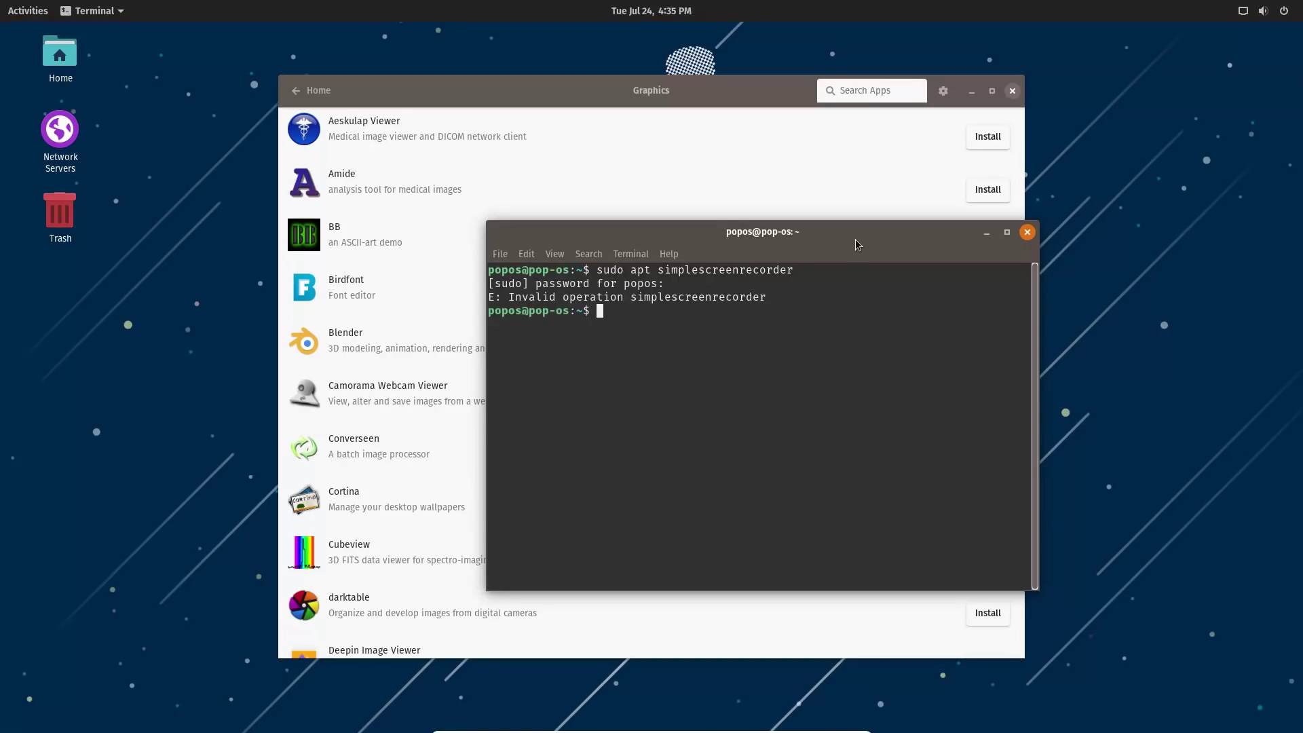
Correct it to 'sudo apt install simplescreenrecorder' and confirm installing the packages.
key("Up")
key("Left")
key("Left")
key("Left")
key("Left")
key("Left")
key("Left")
key("Left")
key("Left")
key("Left")
key("Left")
key("Left")
key("Left")
key("Left")
key("Left")
key("Left")
key("Left")
key("Left")
key("Left")
key("Left")
key("Left")
key("Left")
key("Right")
type("install")
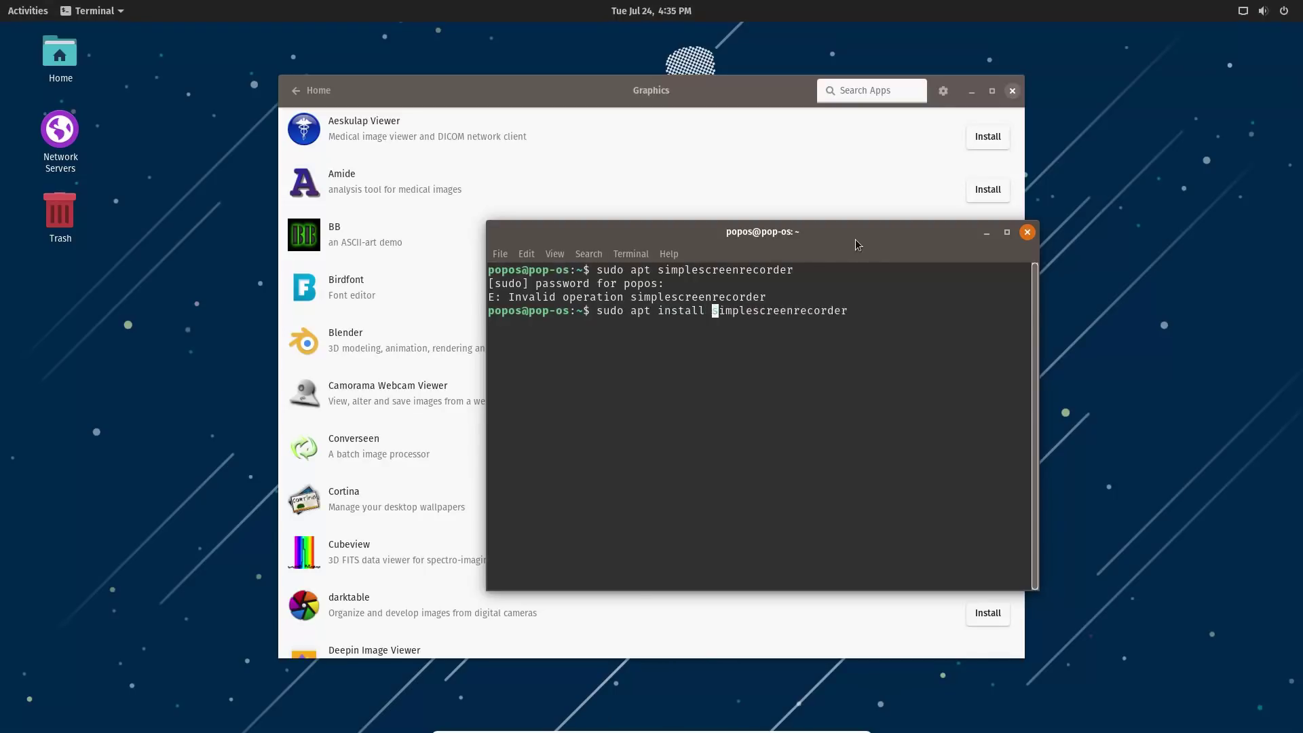
key("Return")
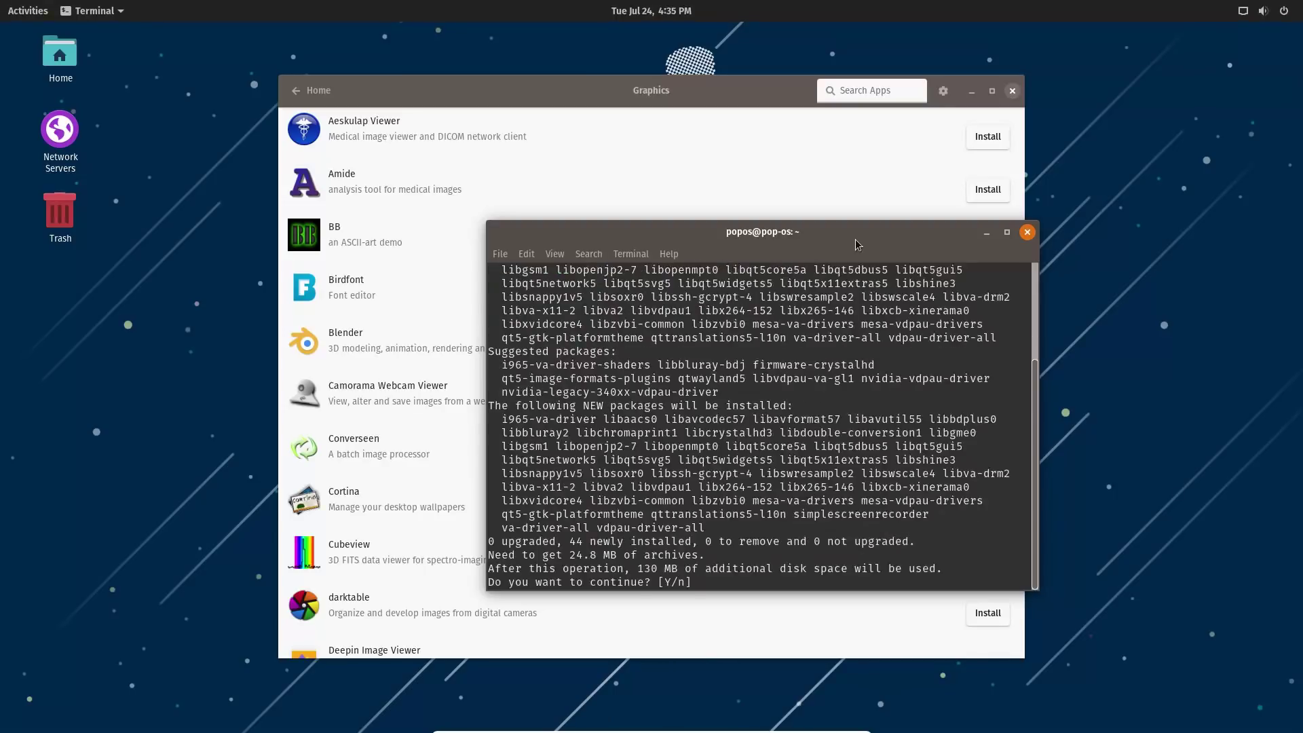
key("Return")
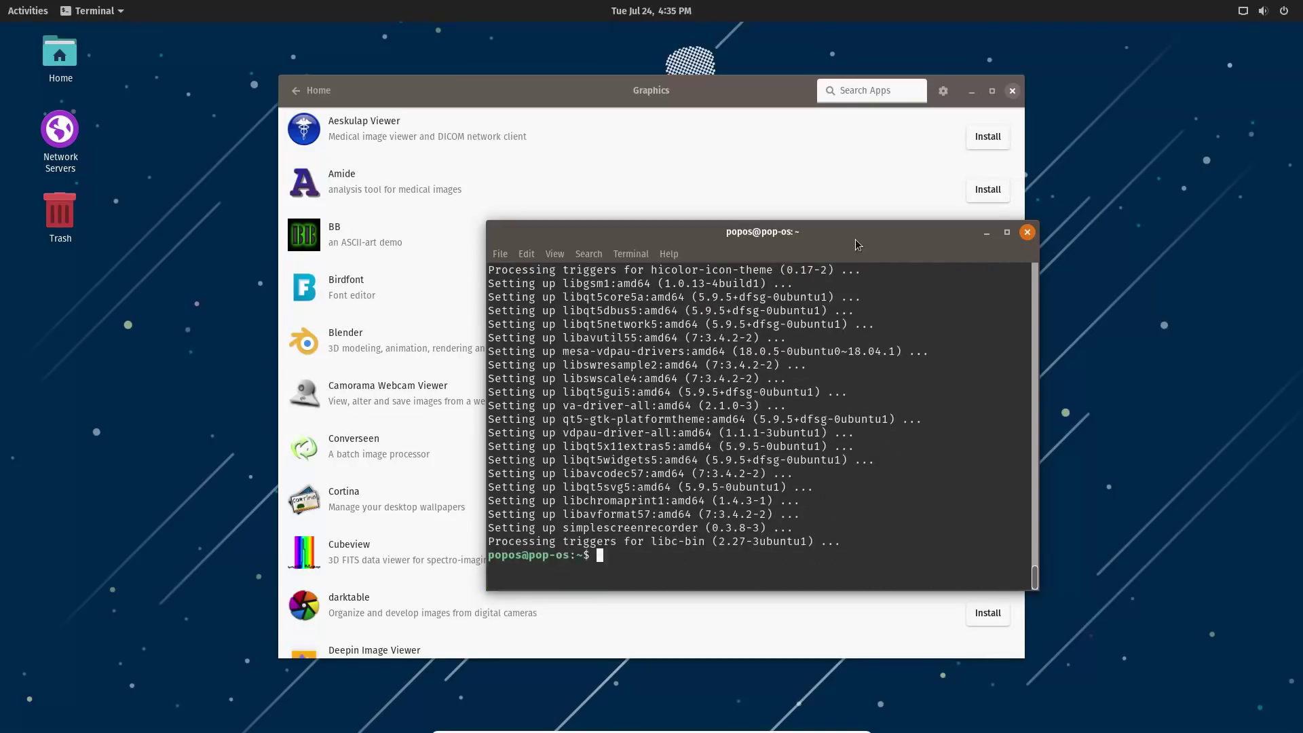
Exit the terminal and return Pop!_Shop to its Home page.
type("exit")
key("Return")
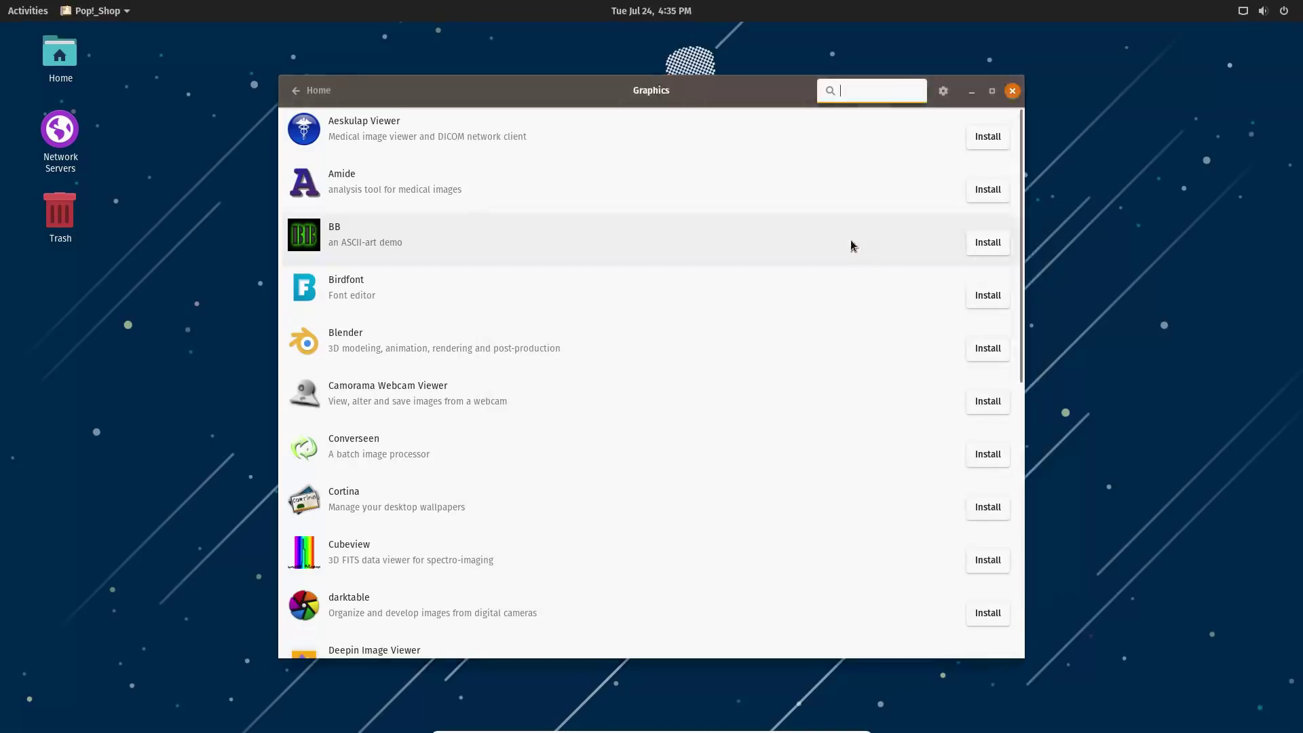
left_click(313, 91)
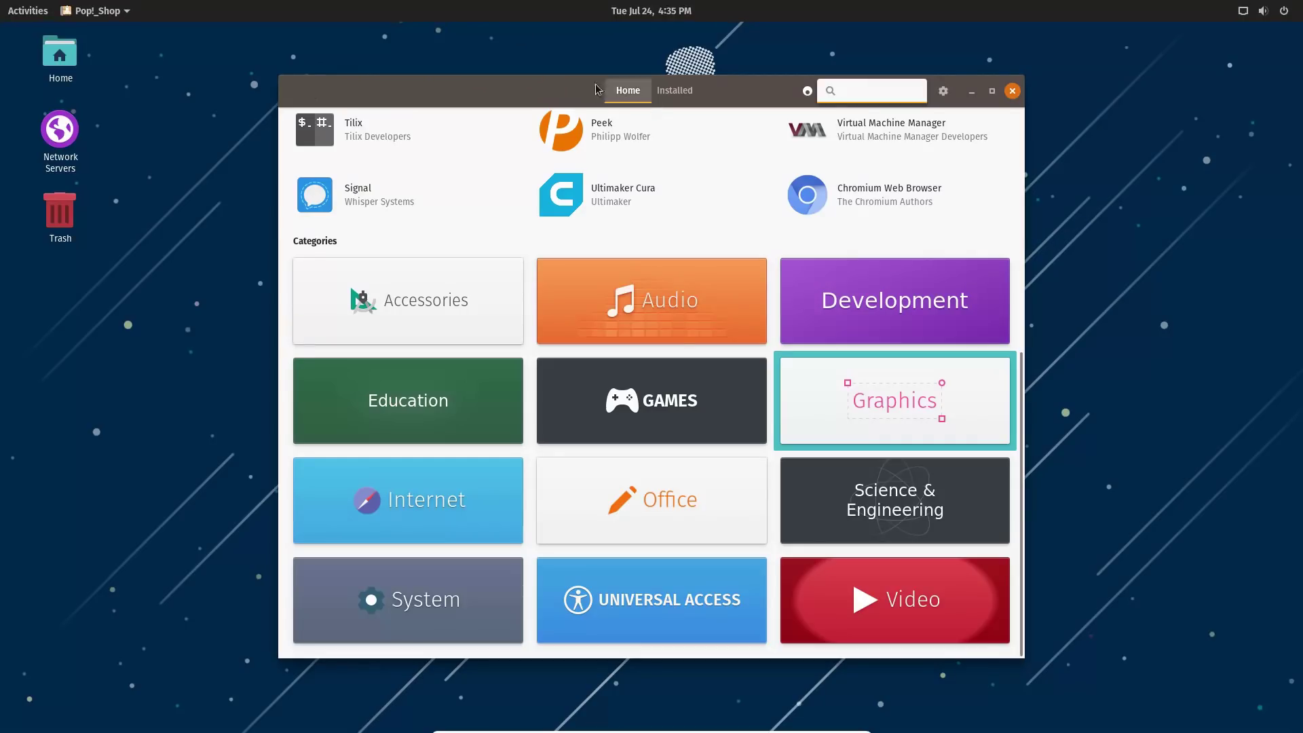
scroll(730, 197, "up", 6)
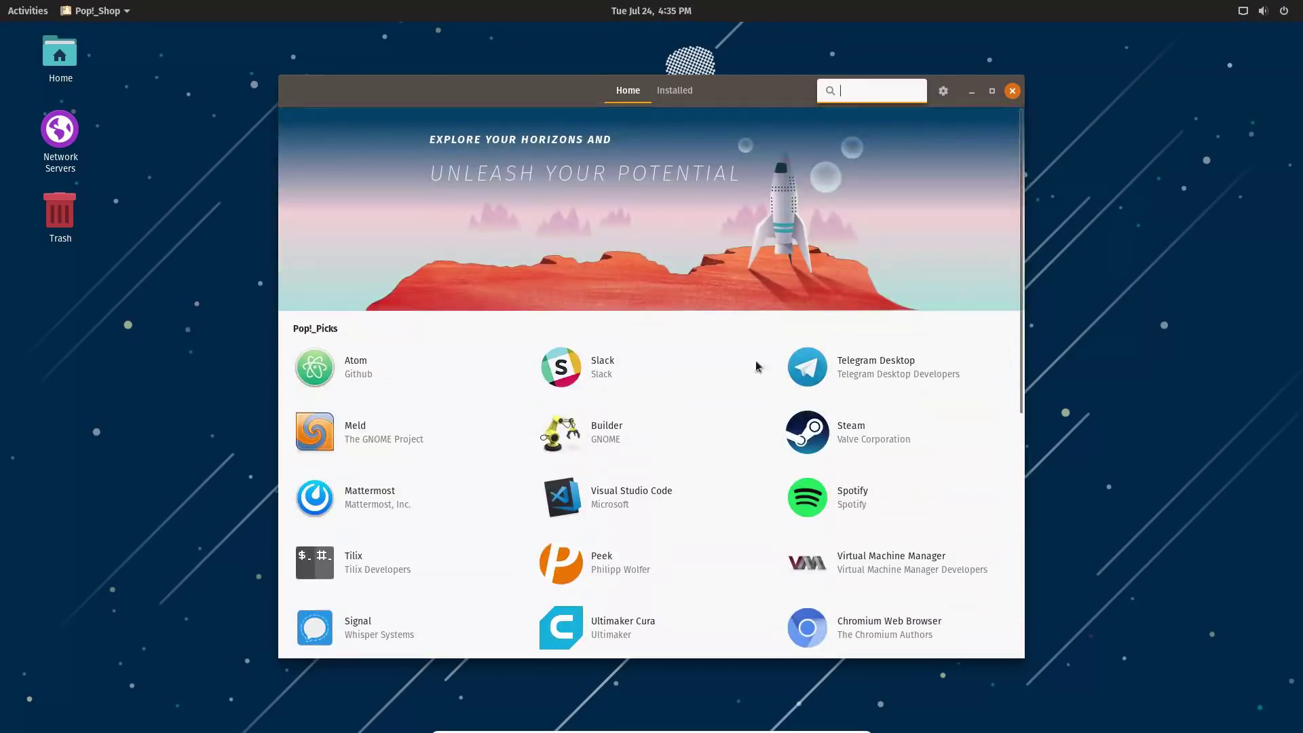
scroll(600, 348, "down", 6)
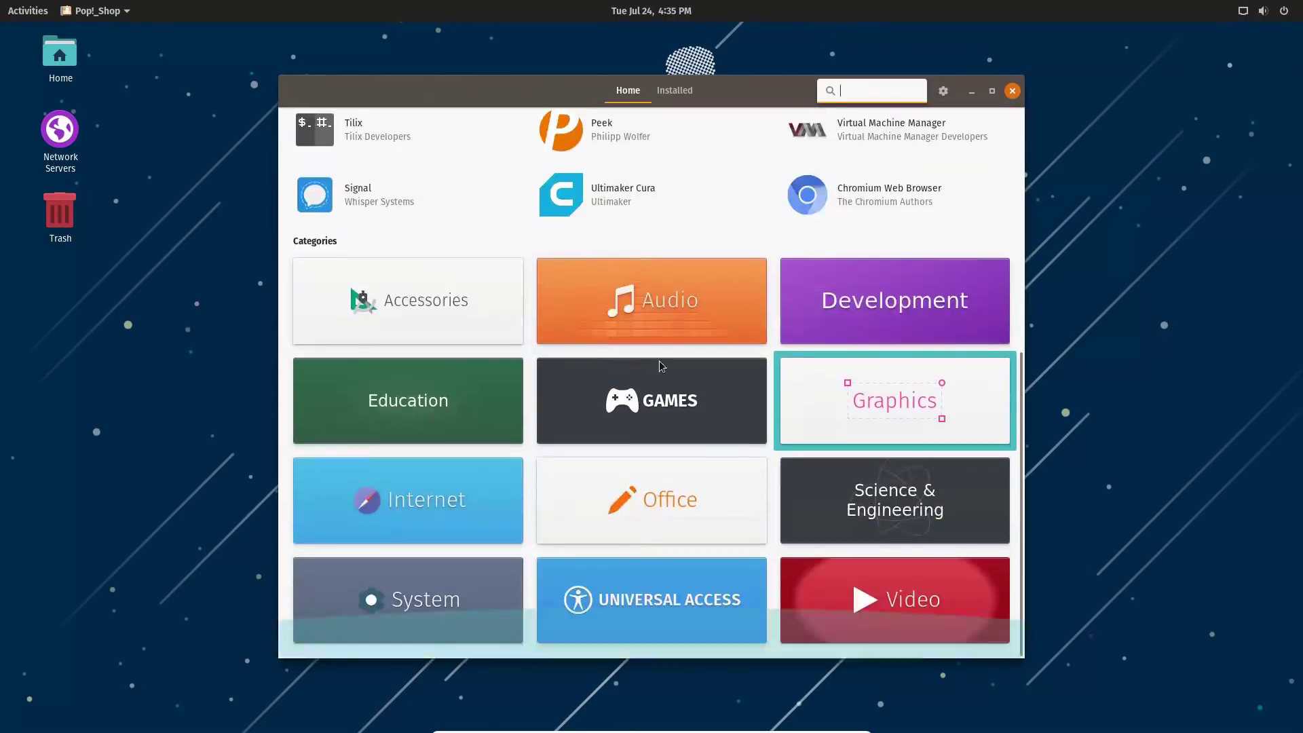
scroll(662, 366, "up", 6)
Search Pop!_Shop for 'simplescree' to find SimpleScreenRecorder, then close the store.
type("simple")
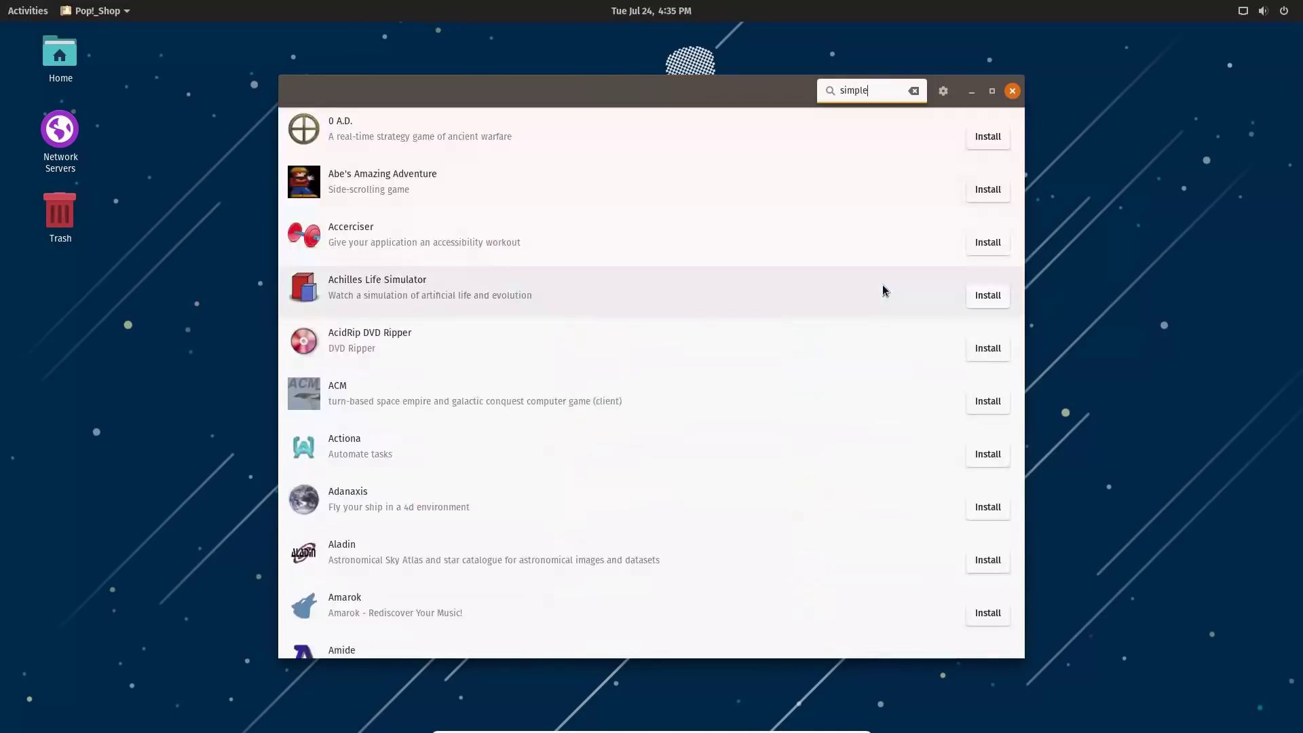
type("sc")
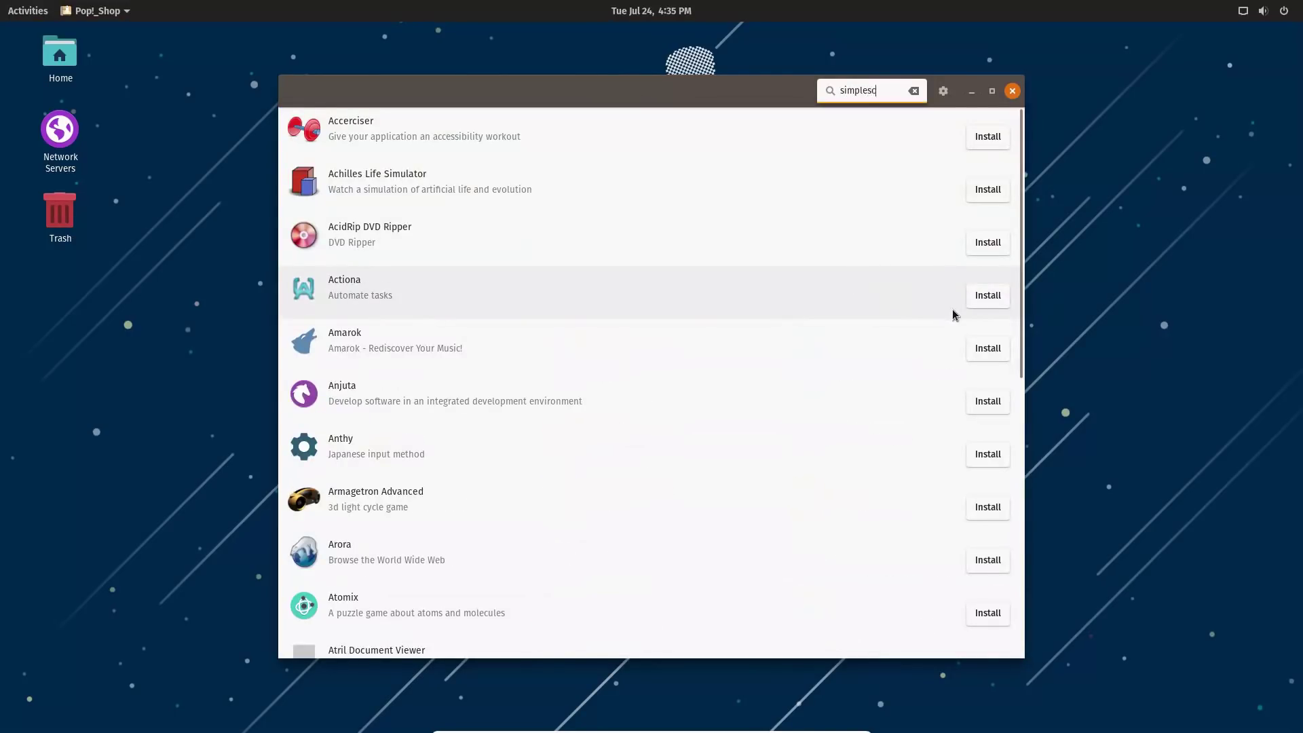
type("ree")
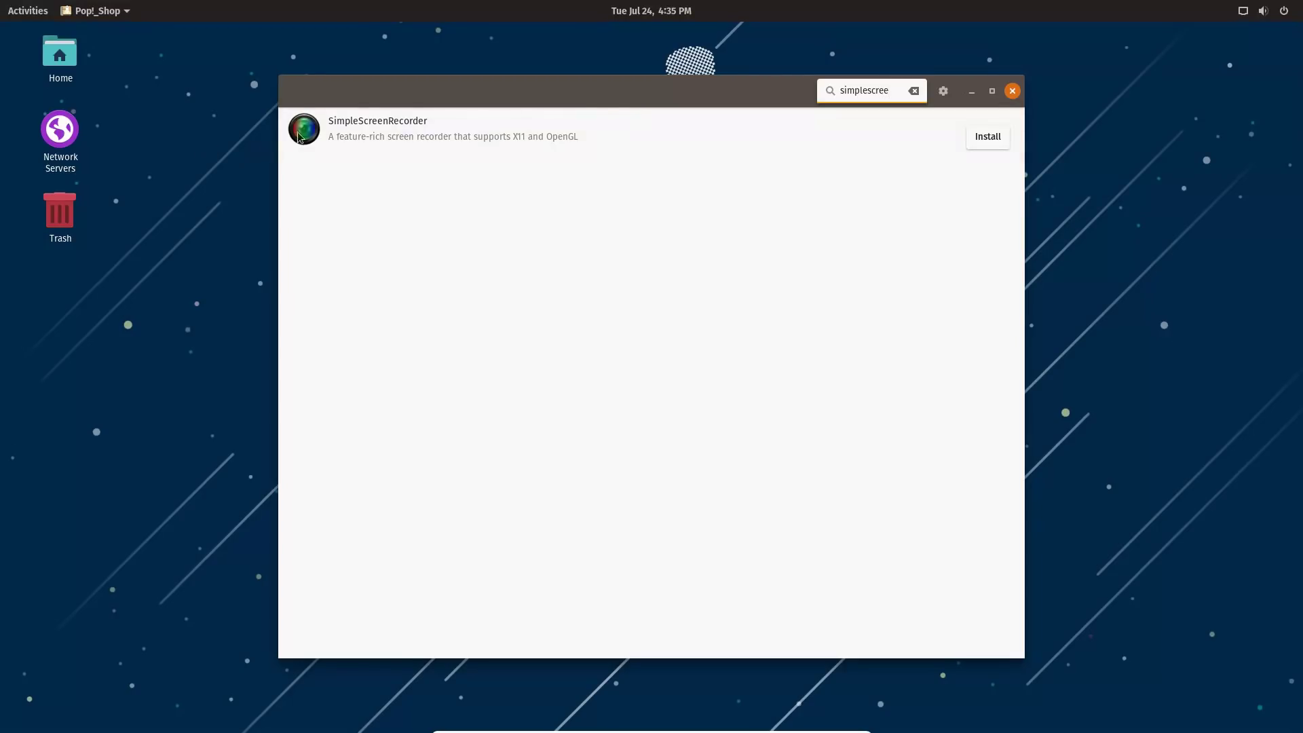
key("BackSpace")
key("BackSpace")
key("BackSpace")
key("BackSpace")
key("BackSpace")
key("BackSpace")
key("BackSpace")
key("BackSpace")
key("BackSpace")
key("BackSpace")
key("BackSpace")
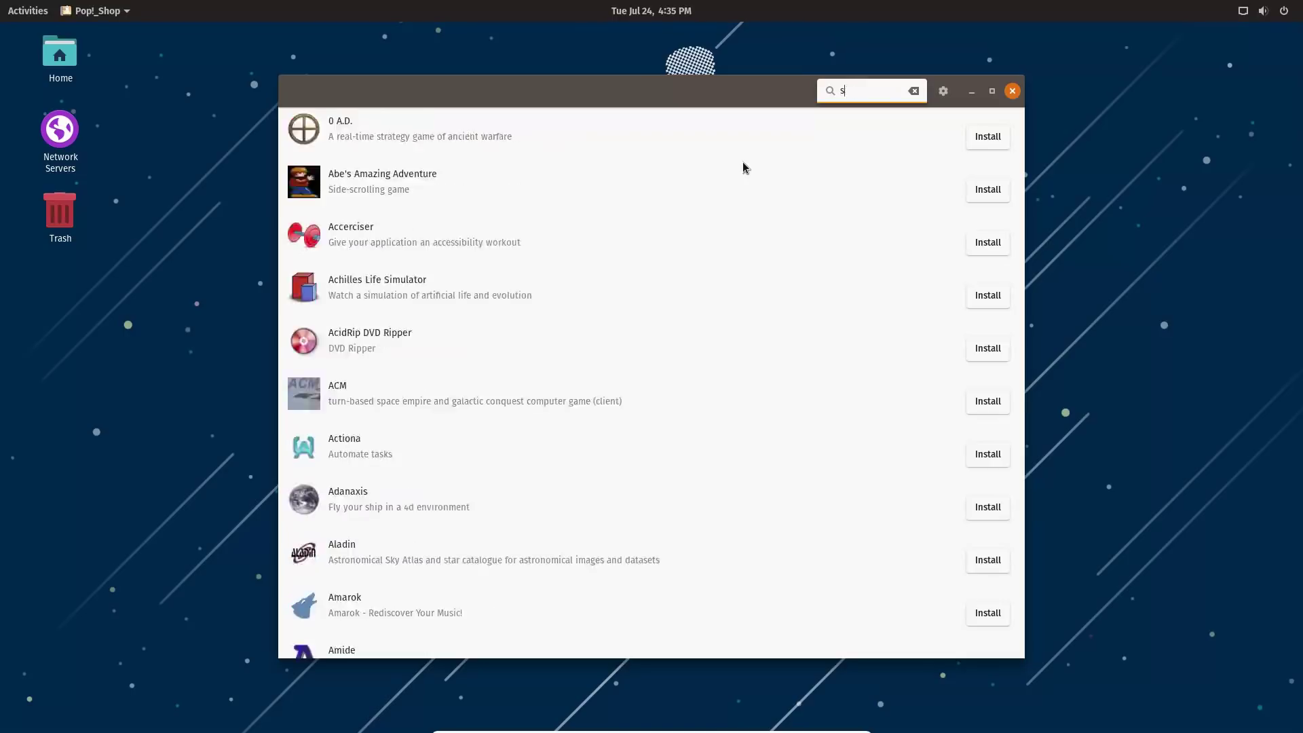
type("exit")
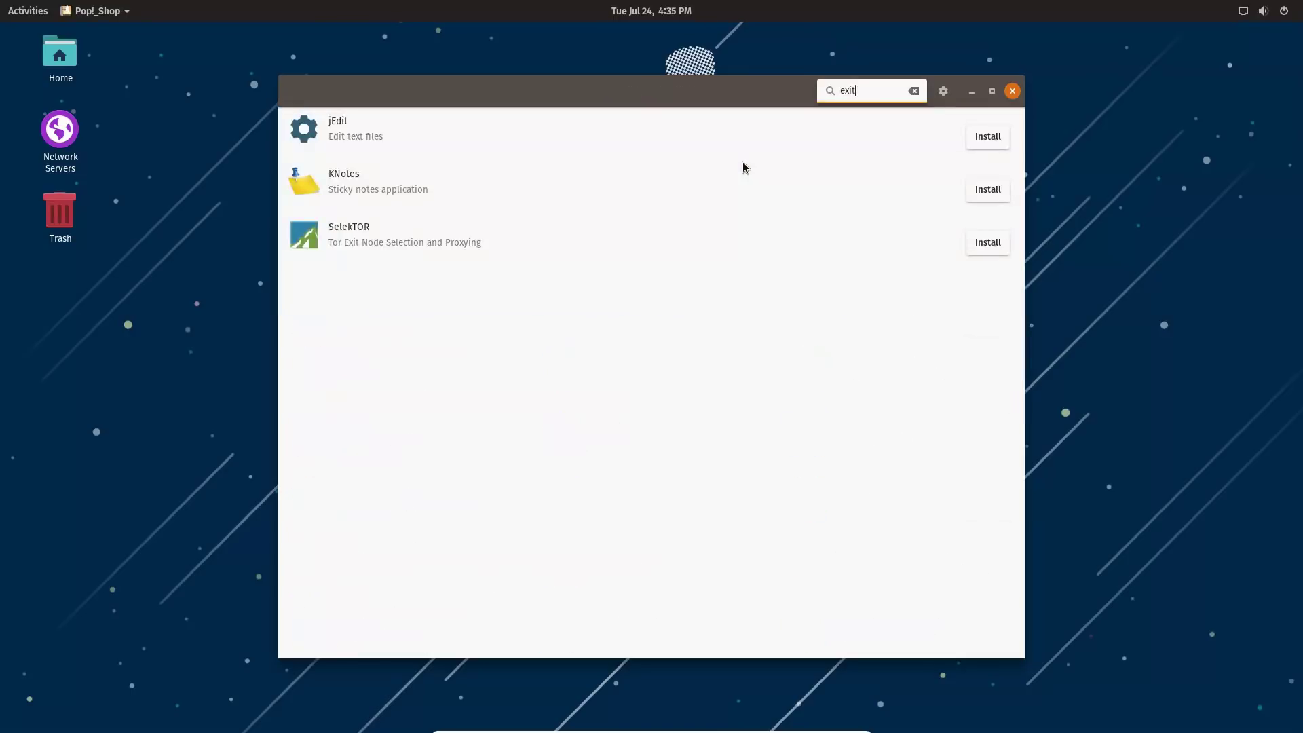
left_click(1012, 91)
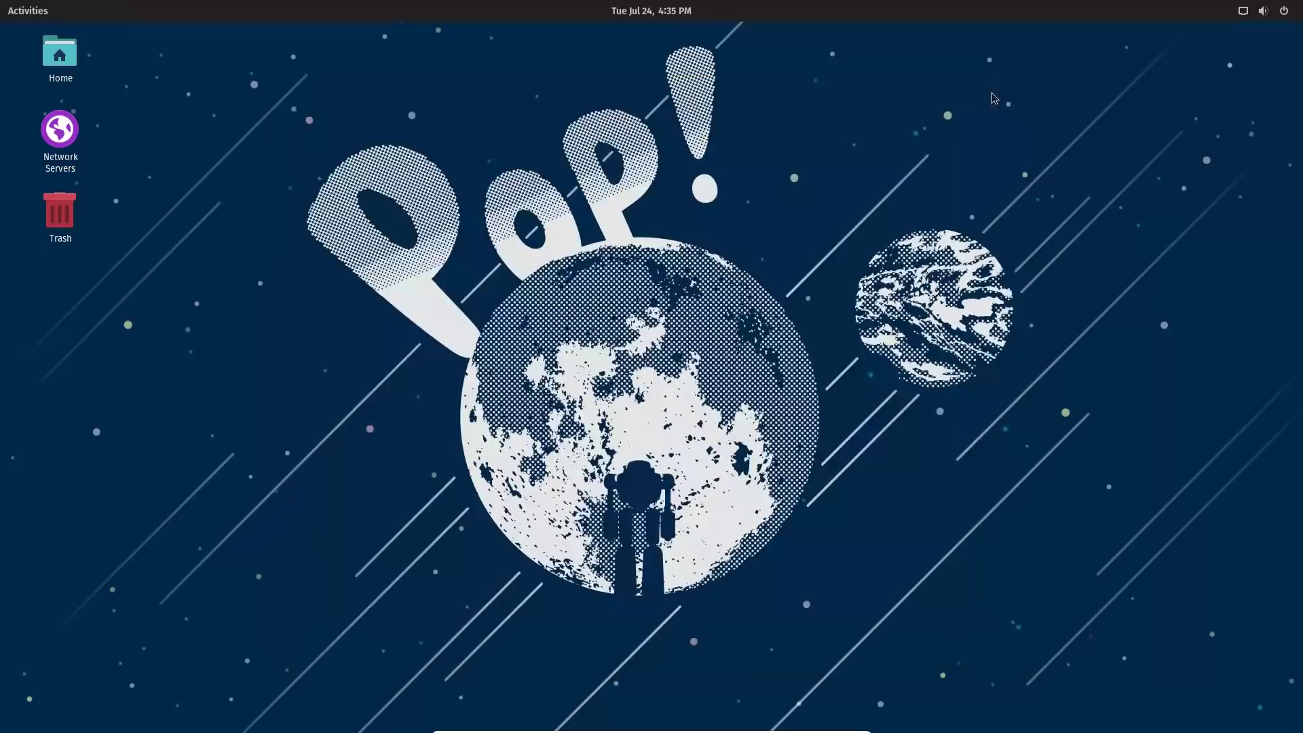
Relaunch Pop!_Shop, search 'simplescre' again, then clear the search.
left_click(11, 15)
left_click(27, 453)
type("simplescre")
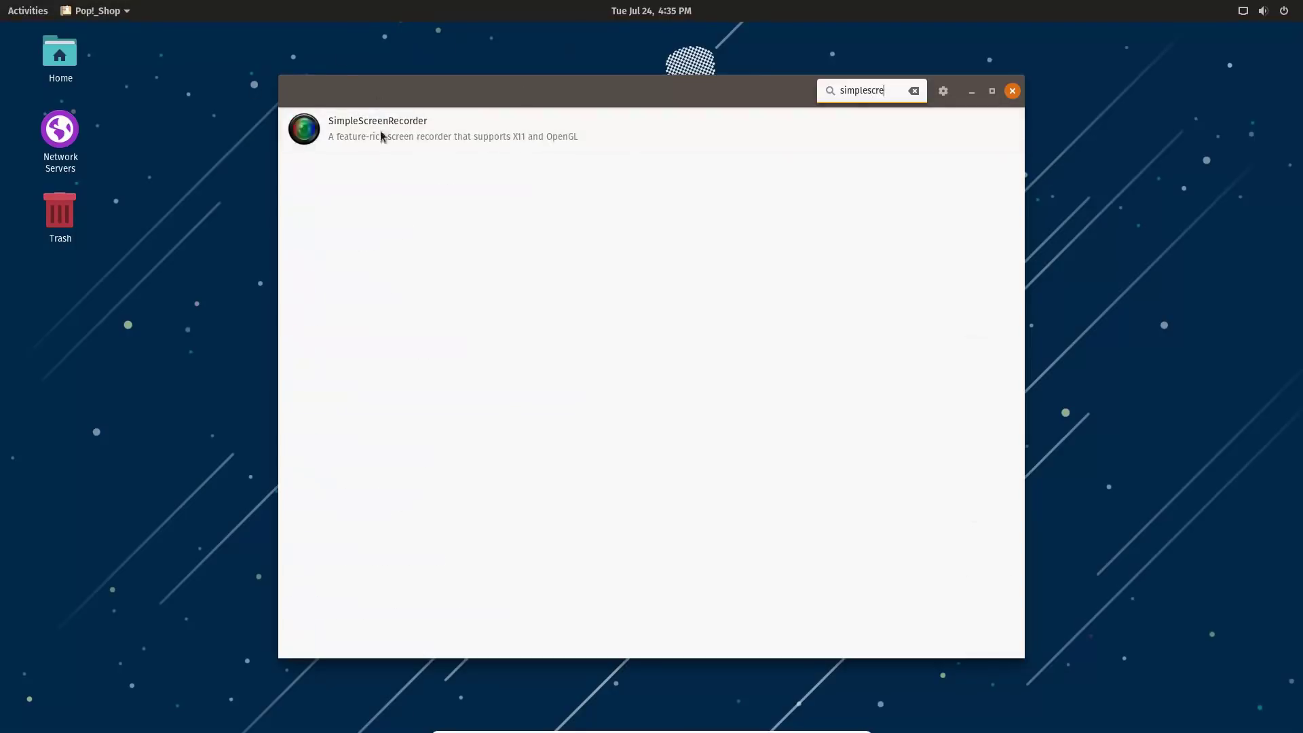
key("BackSpace")
key("BackSpace")
key("BackSpace")
key("BackSpace")
key("BackSpace")
key("BackSpace")
key("BackSpace")
key("BackSpace")
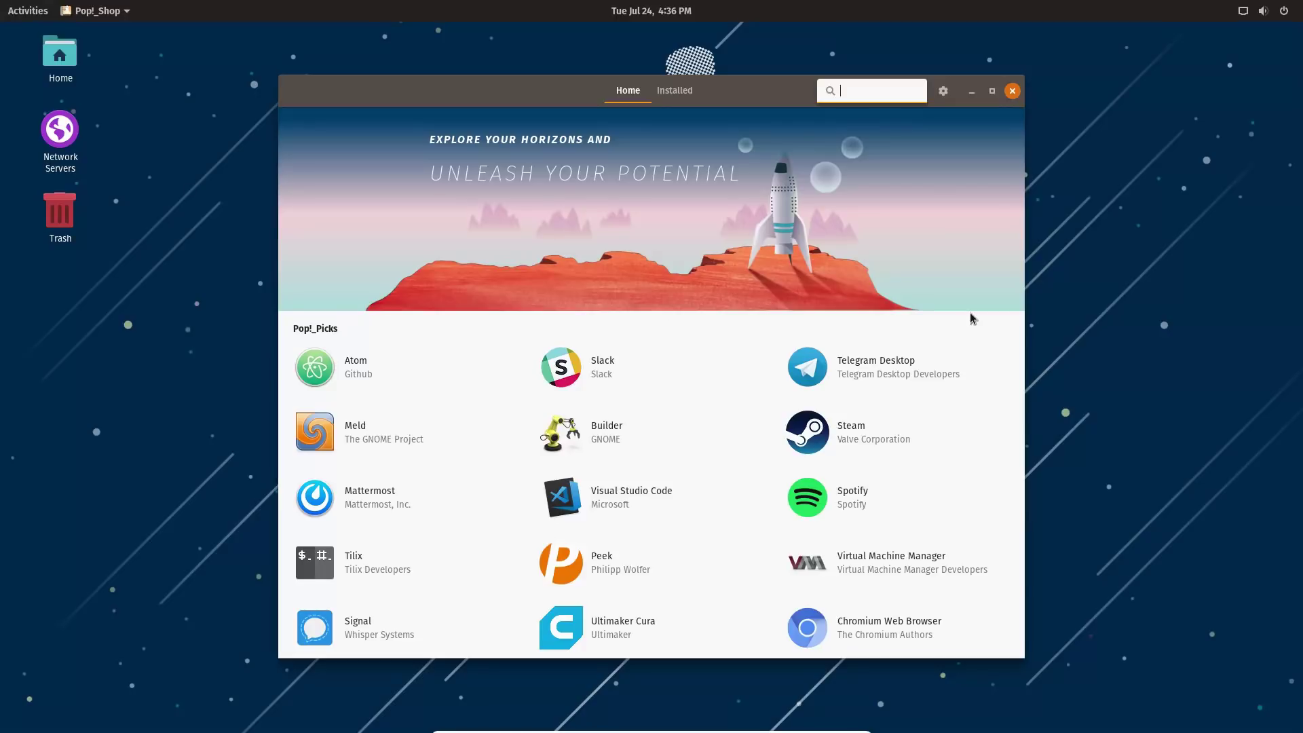
Close Pop!_Shop and check the app grid for SimpleScreenRecorder, then return to the desktop.
left_click(1014, 95)
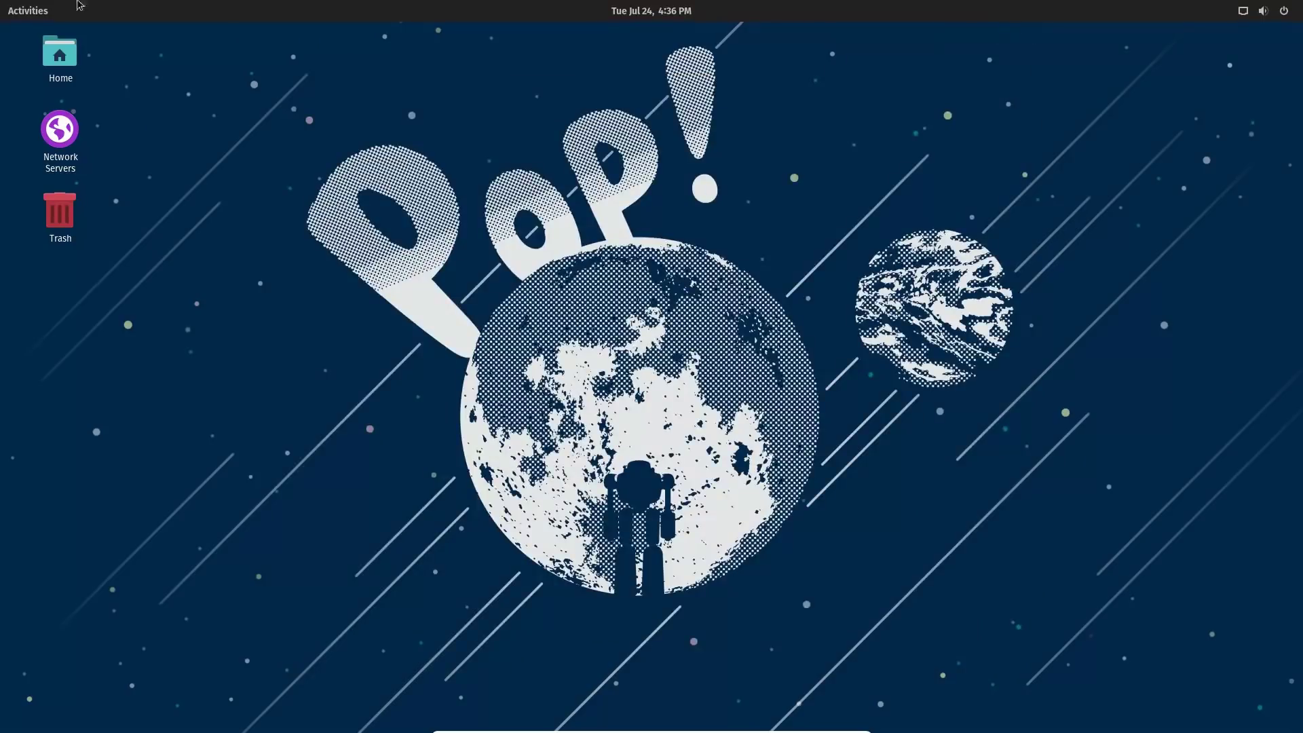
left_click(23, 12)
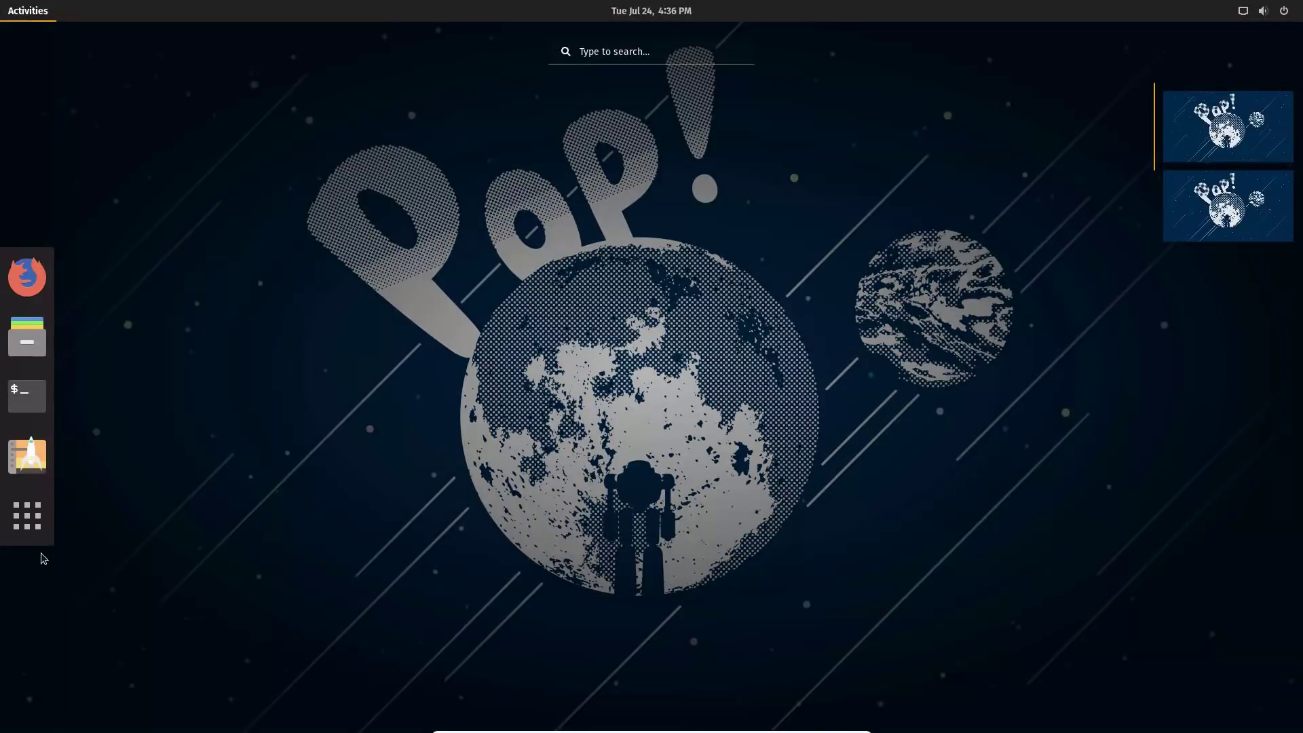
left_click(42, 519)
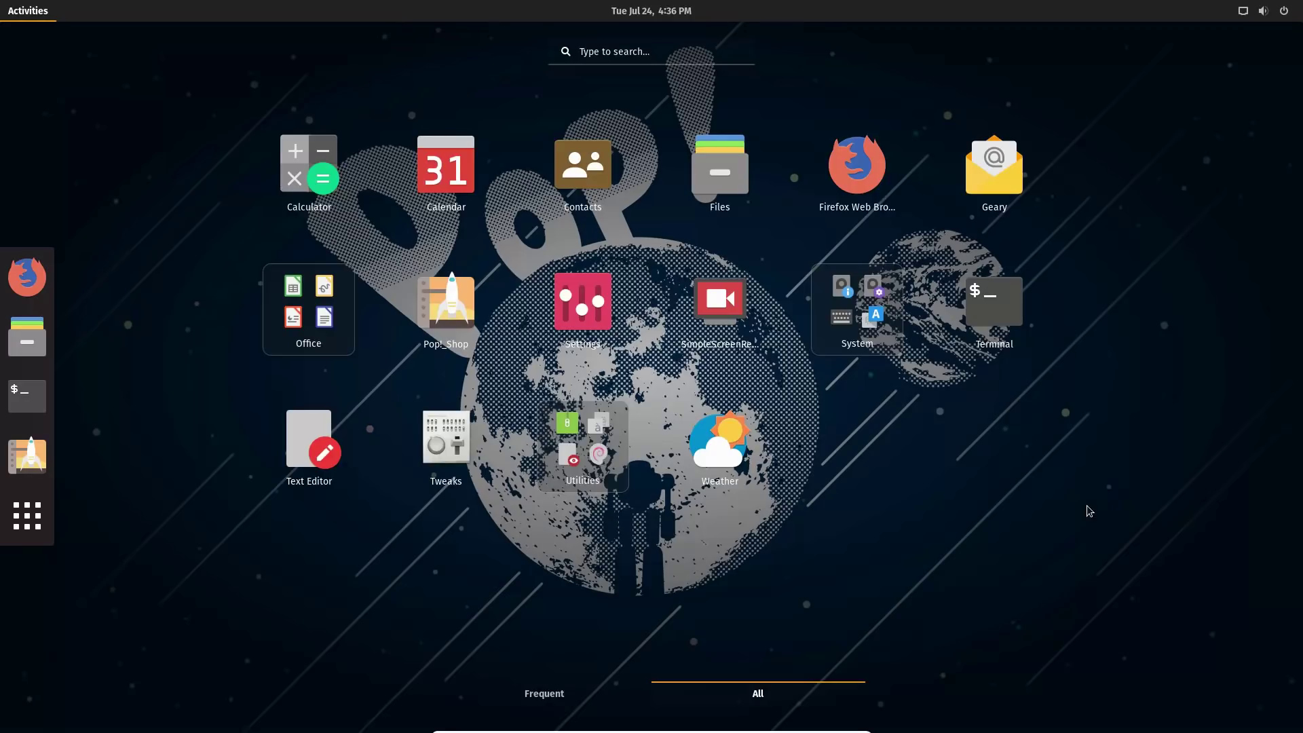
left_click(1087, 505)
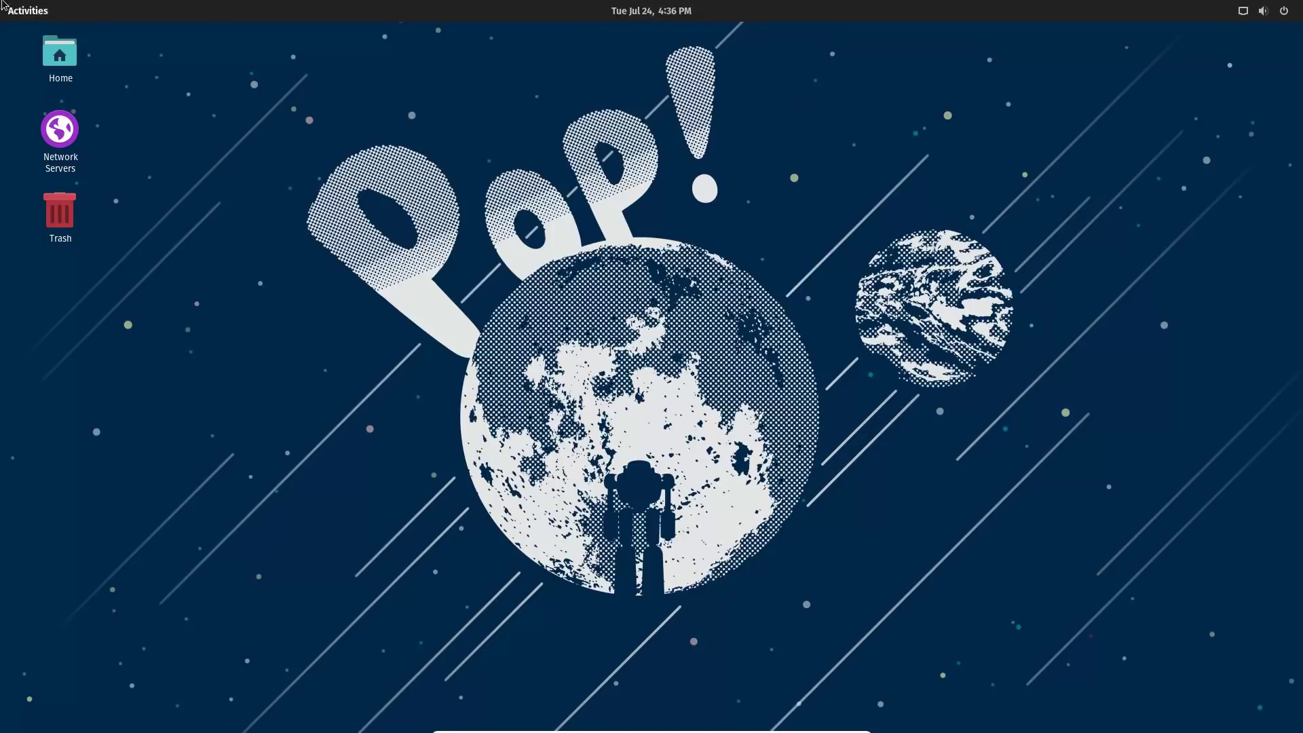
Reopen the application grid once more, then close the overview to the bare desktop.
left_click(31, 10)
left_click(27, 516)
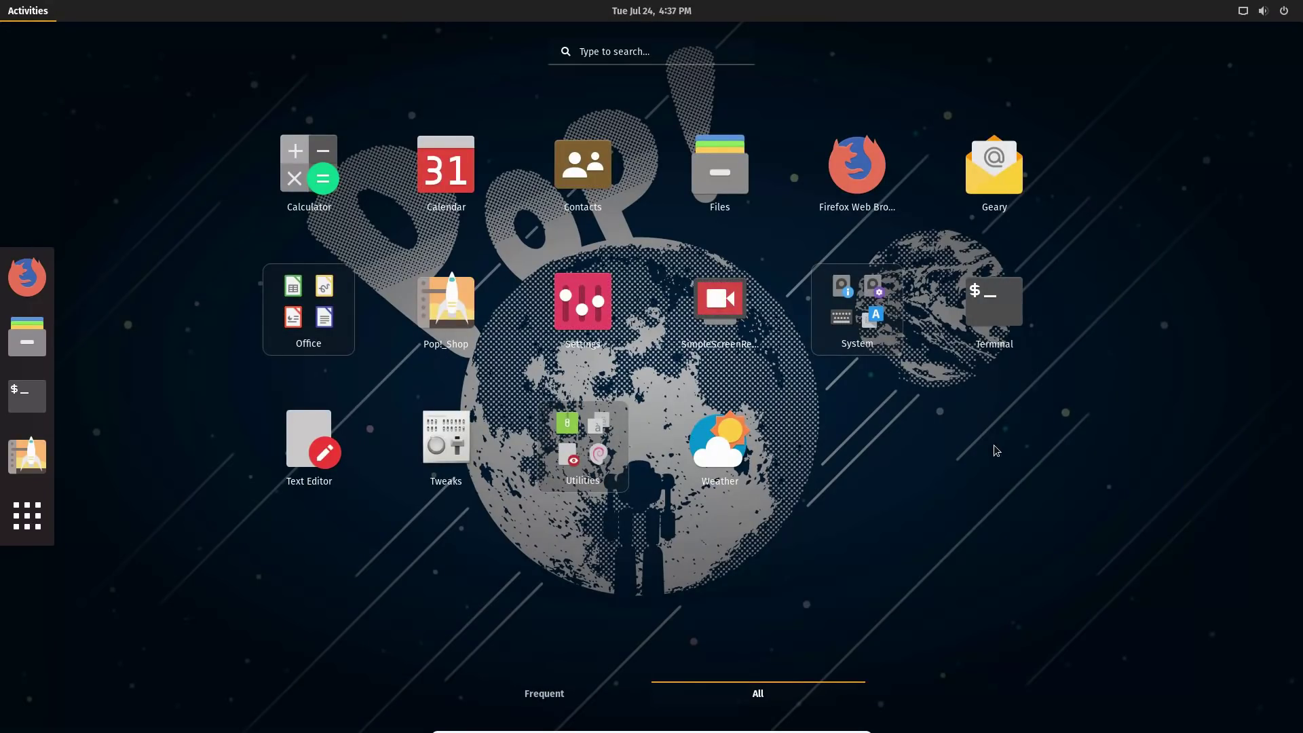
left_click(995, 450)
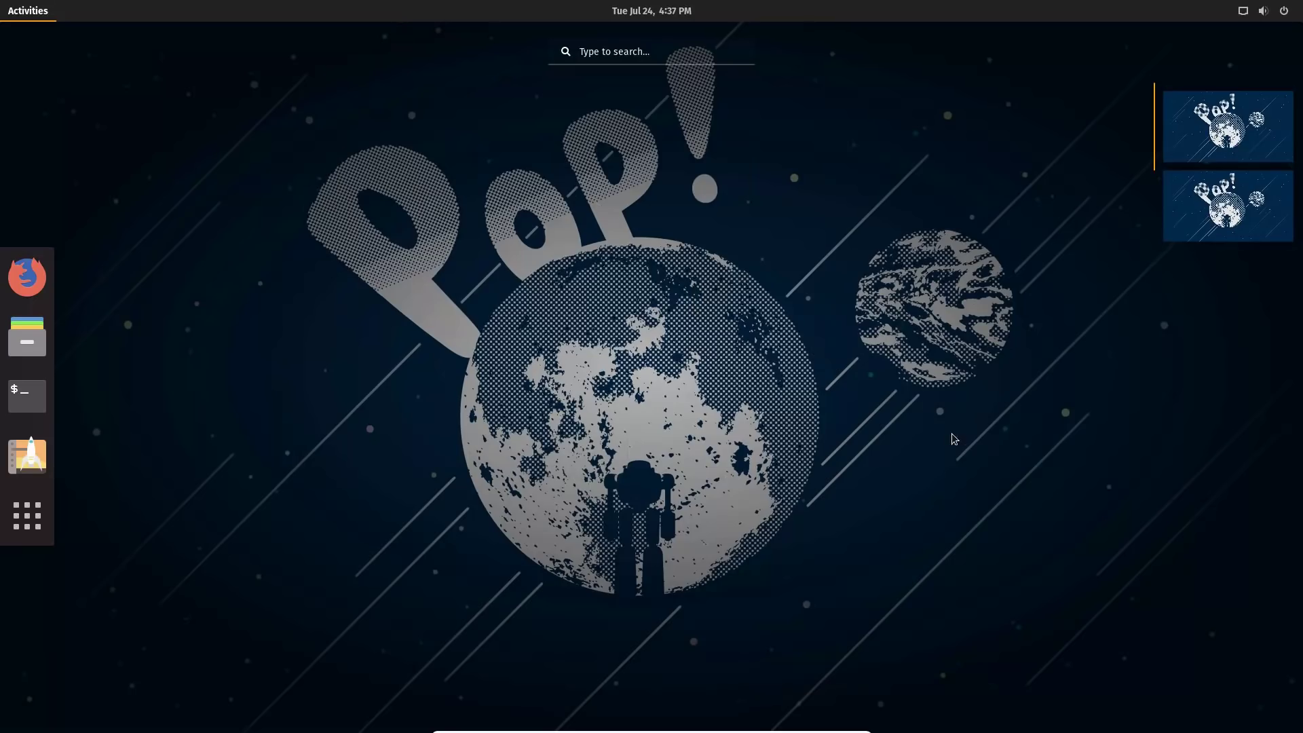
left_click(956, 440)
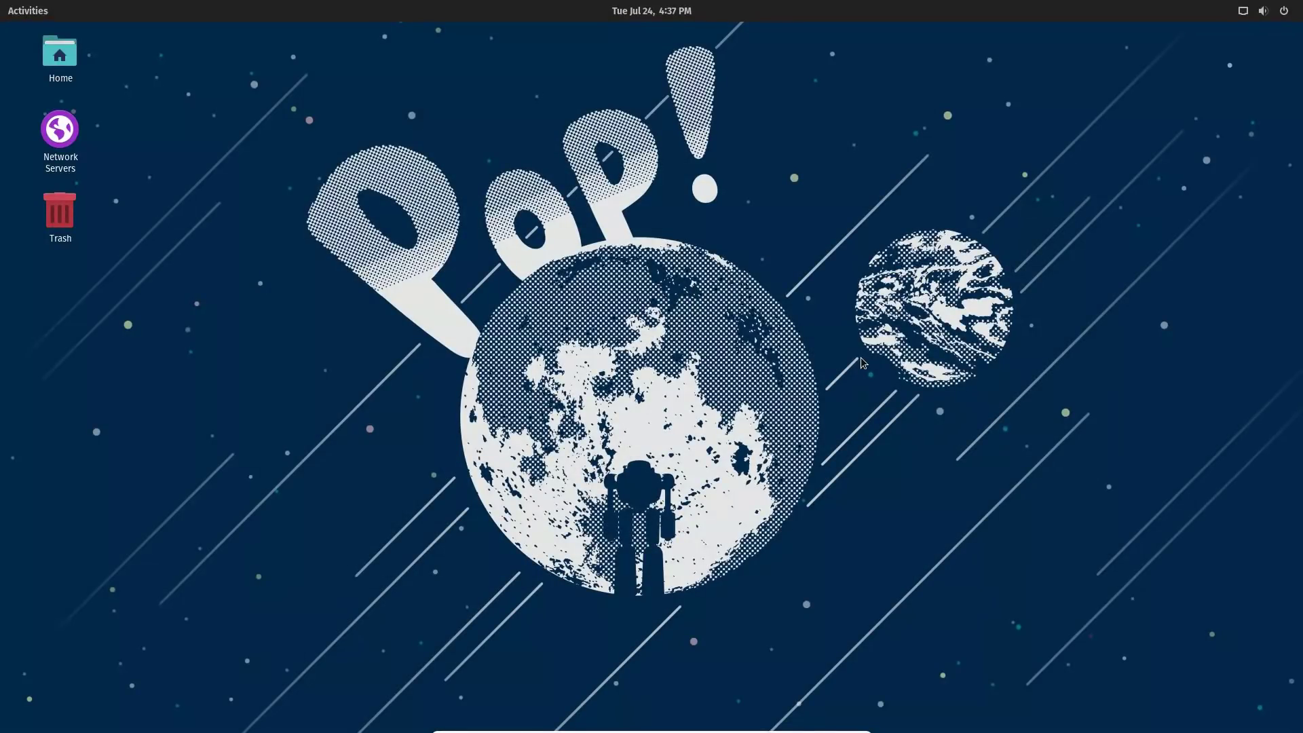